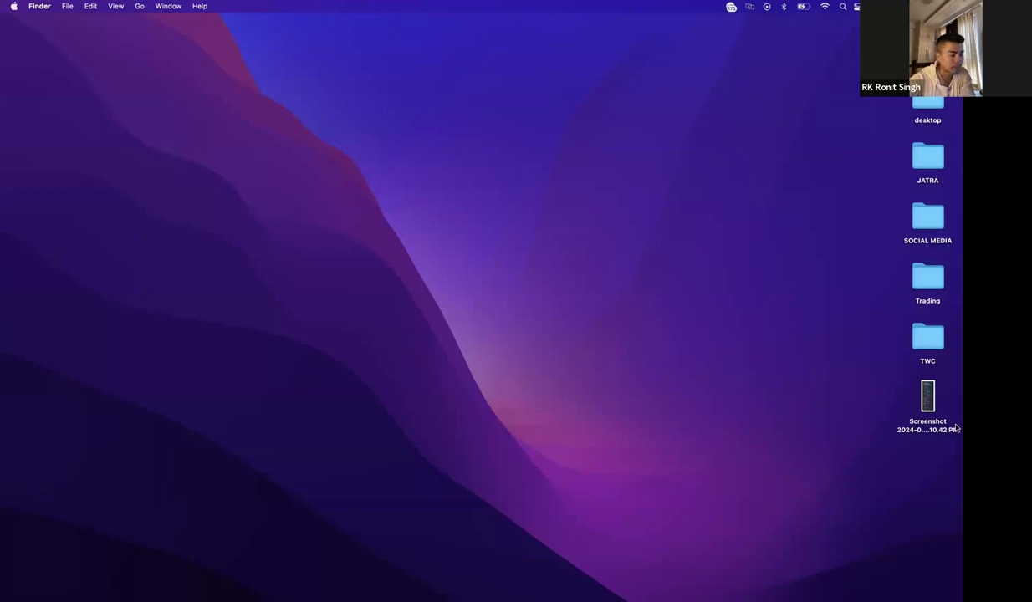
# - Copy the link to the Deriv message in the TWC Chat & results Sharing group
pyautogui.moveTo(872, 594)
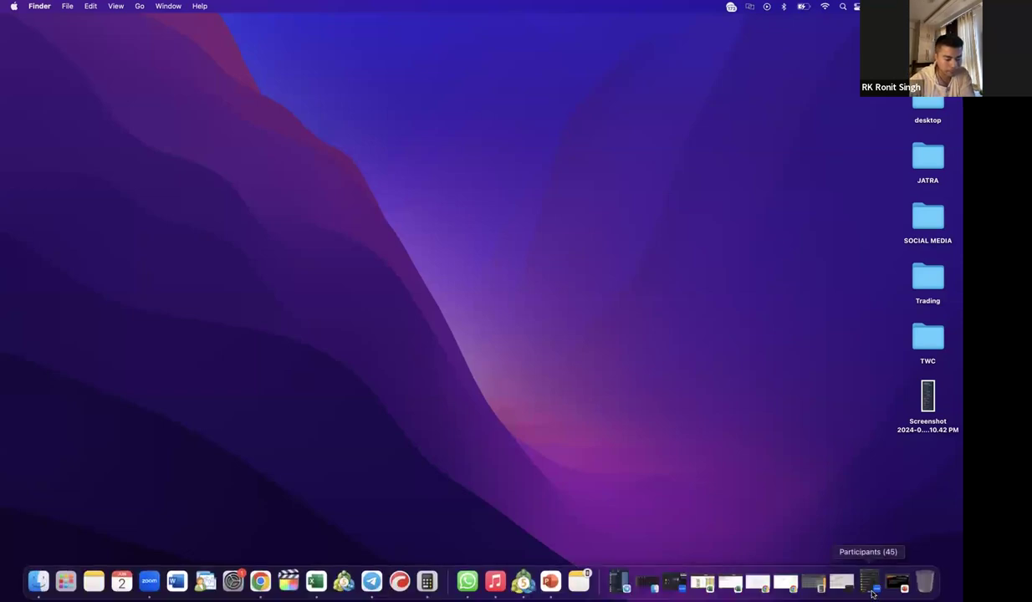
pyautogui.click(619, 581)
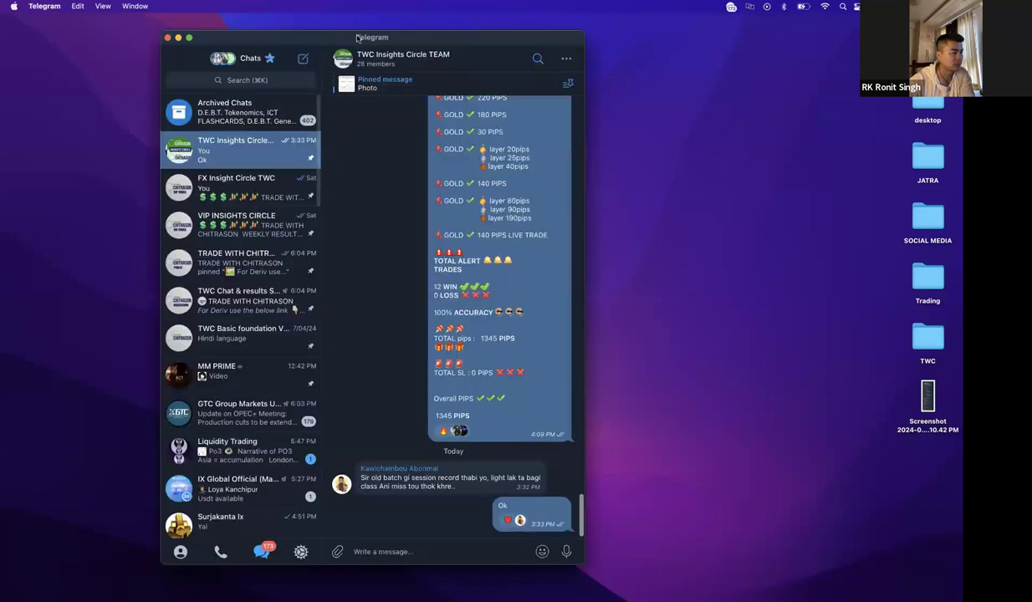
pyautogui.moveTo(403, 39); pyautogui.dragTo(246, 26)
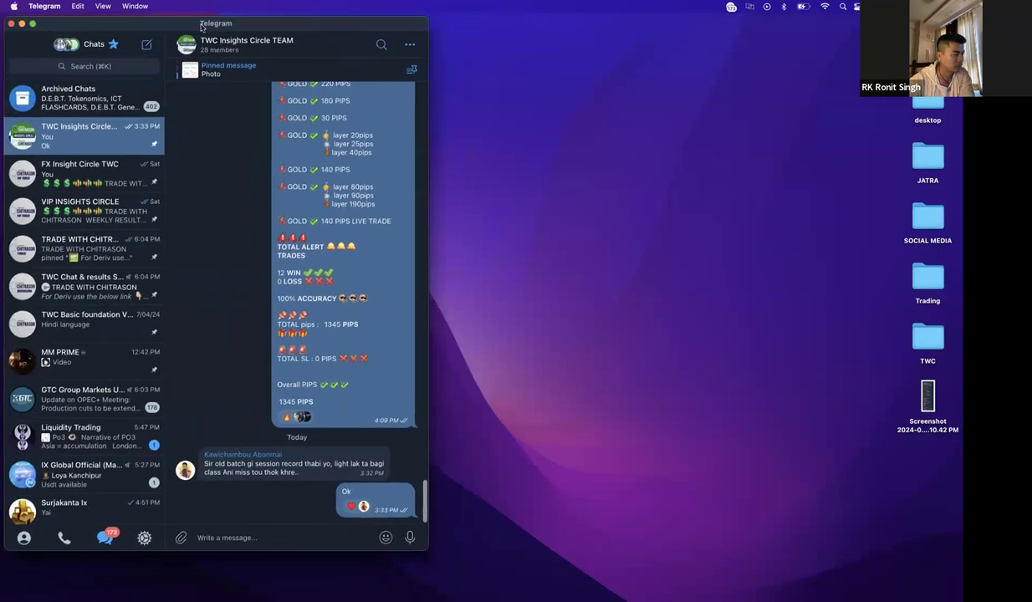
pyautogui.click(92, 297)
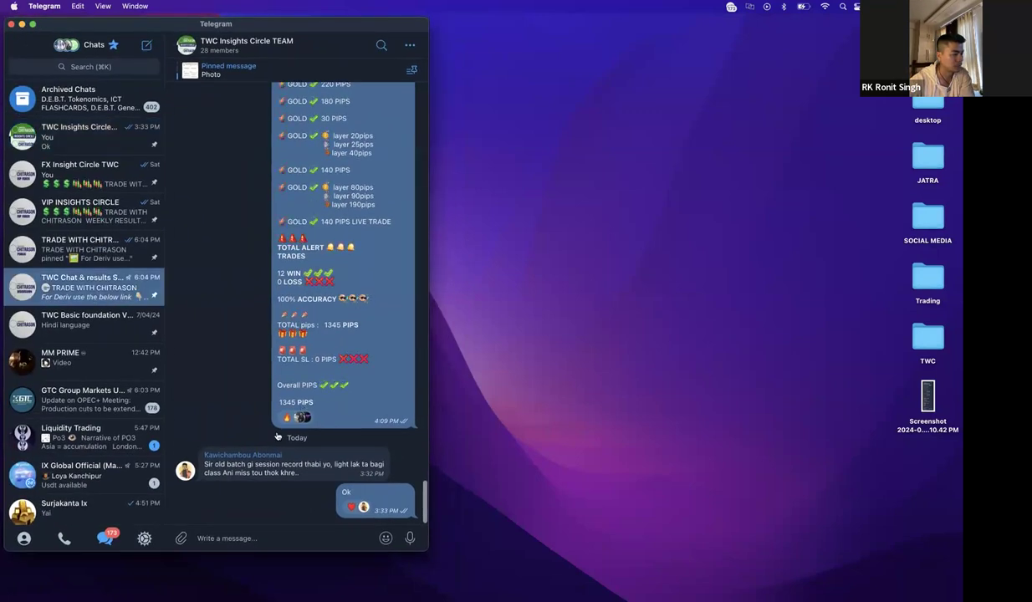
pyautogui.rightClick(378, 413)
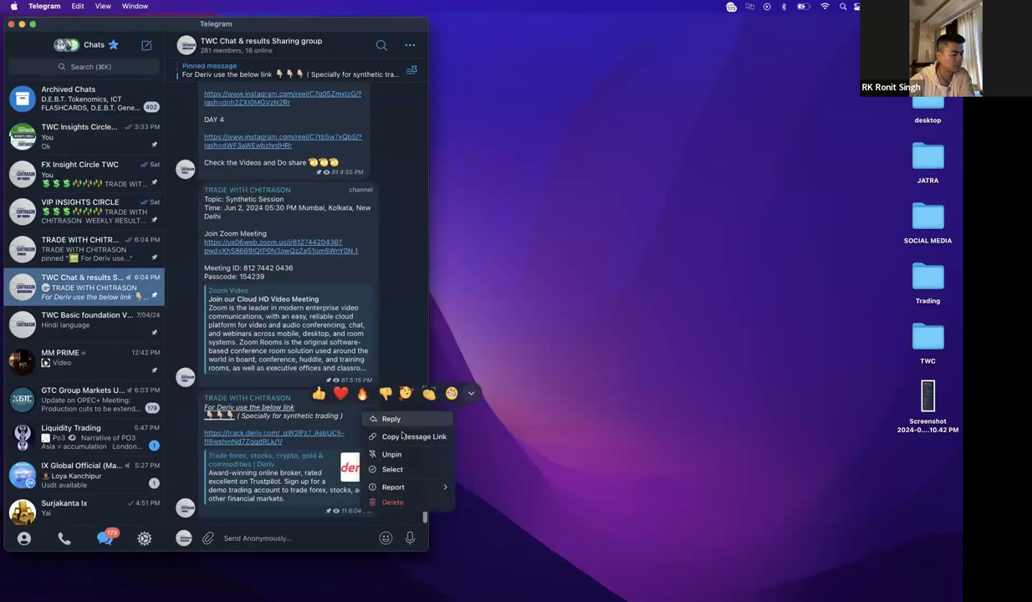
pyautogui.click(386, 435)
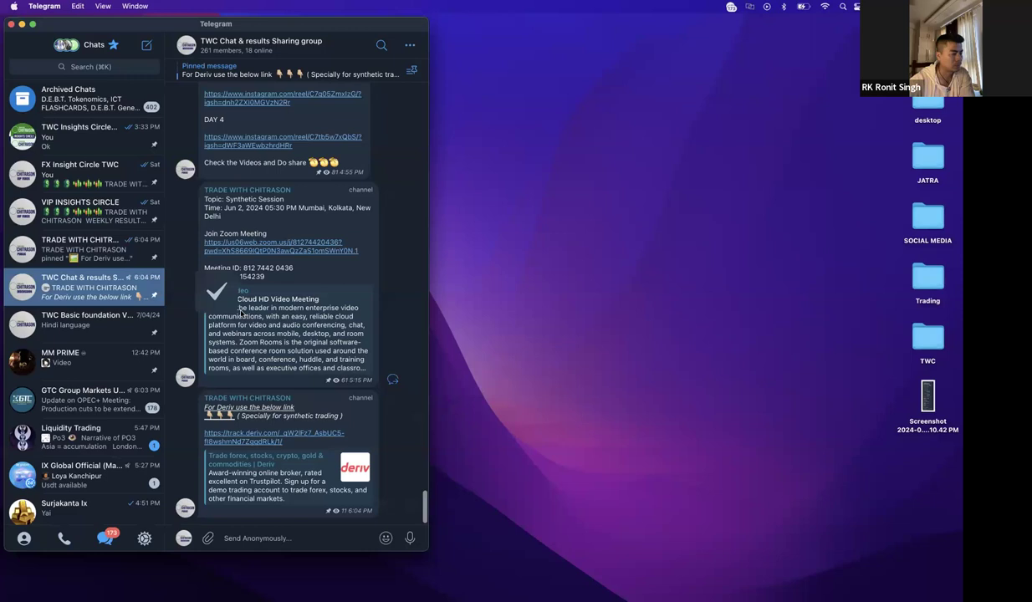
# - Check the Deriv message's actions and text without changing anything, then hide Telegram
pyautogui.rightClick(327, 403)
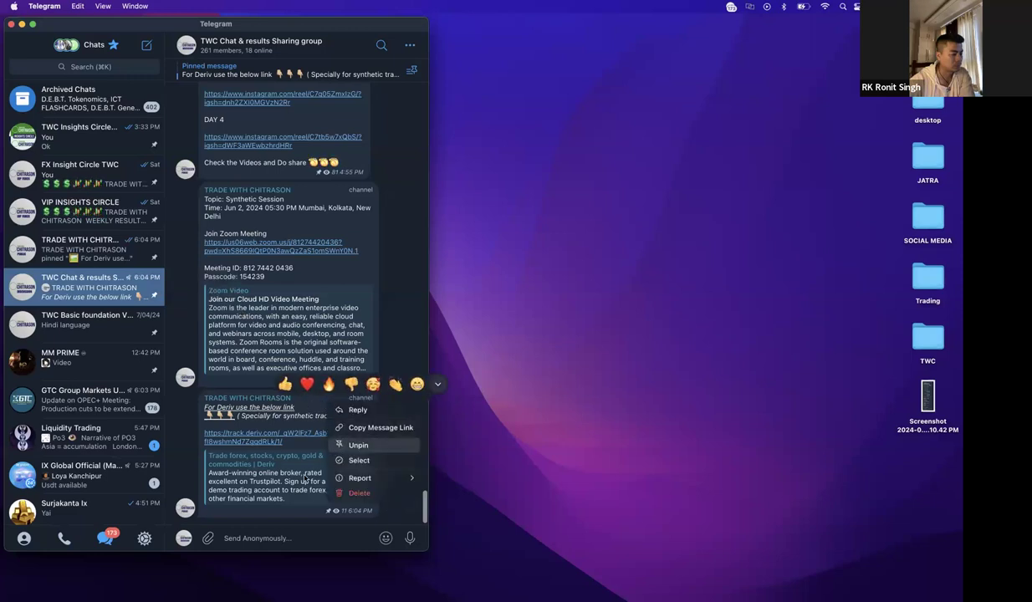
pyautogui.press('Escape')
pyautogui.moveTo(282, 435); pyautogui.dragTo(210, 396)
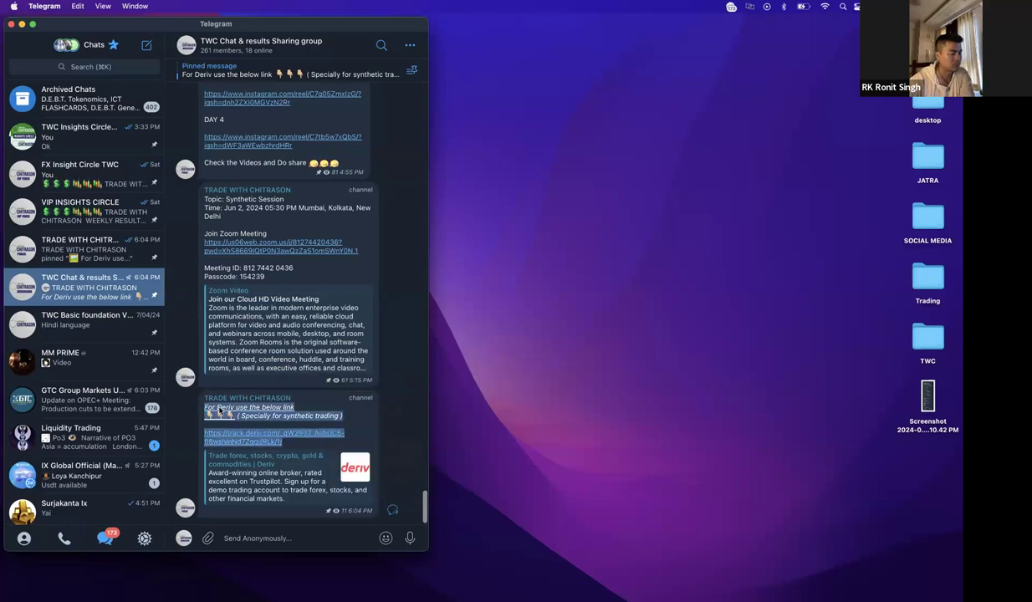
pyautogui.rightClick(224, 412)
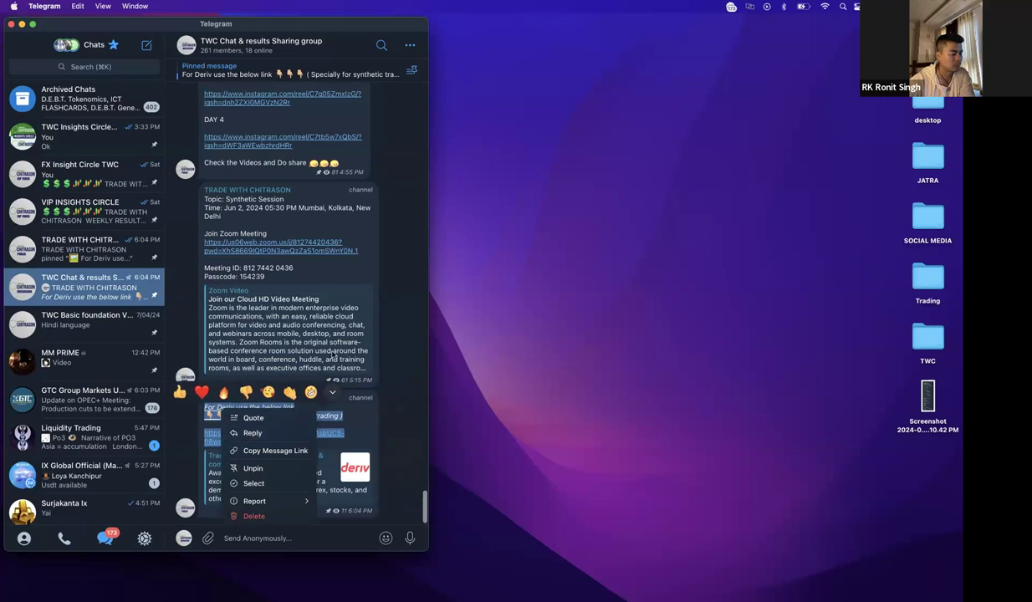
pyautogui.click(366, 409)
pyautogui.rightClick(366, 409)
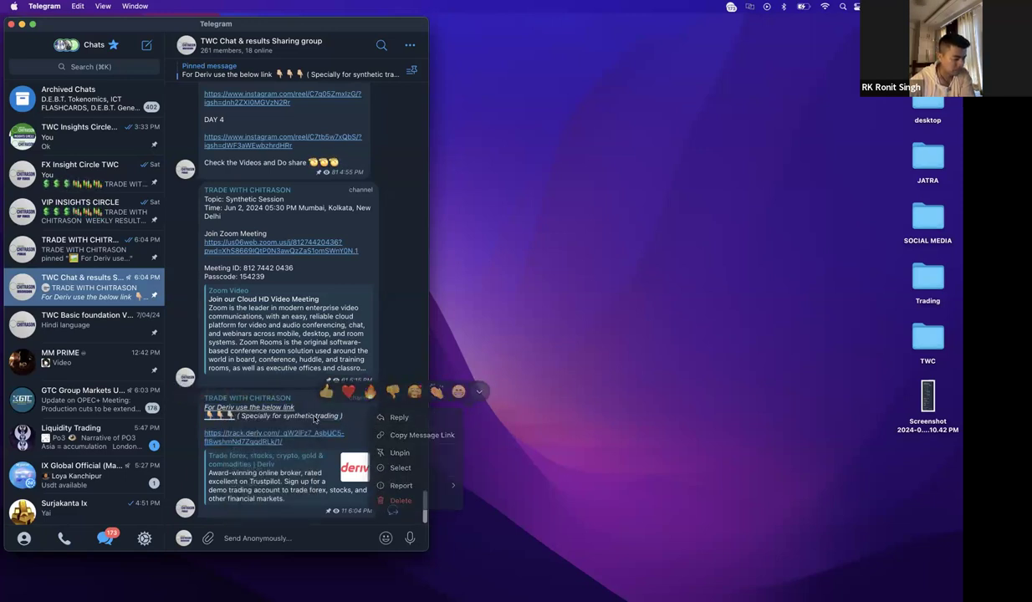
pyautogui.rightClick(311, 418)
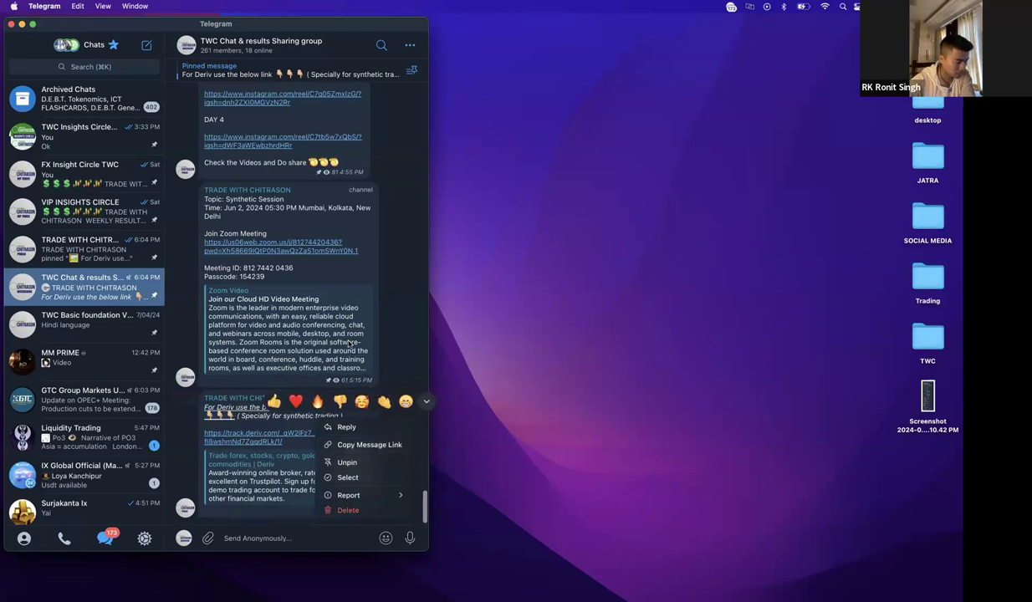
pyautogui.click(351, 445)
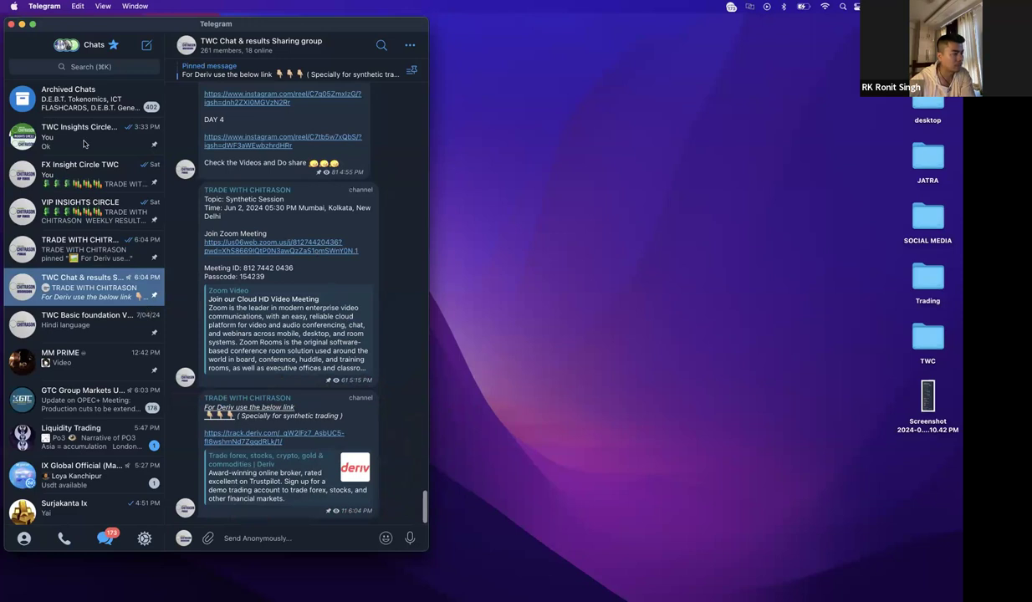
pyautogui.press('super+w')
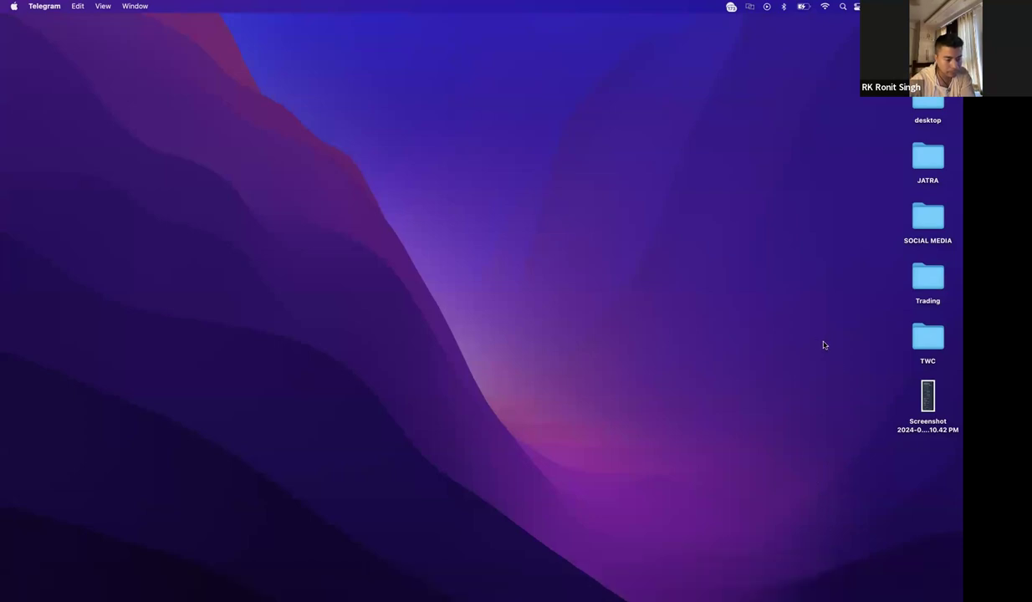
# - Copy the Deriv message text in the TWC Insights Circle TEAM chat, then minimize Telegram
pyautogui.moveTo(762, 591)
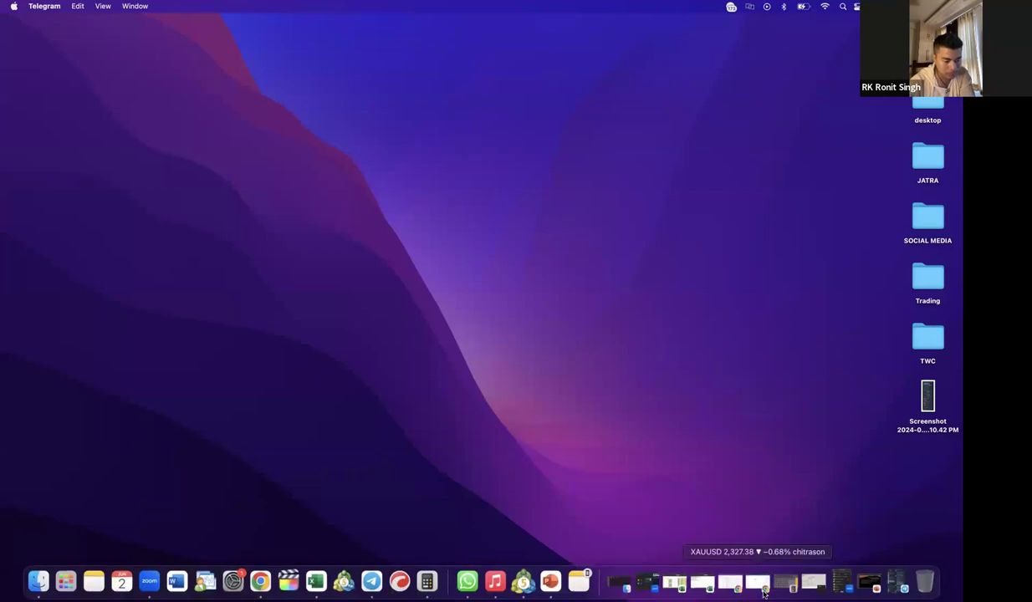
pyautogui.click(894, 585)
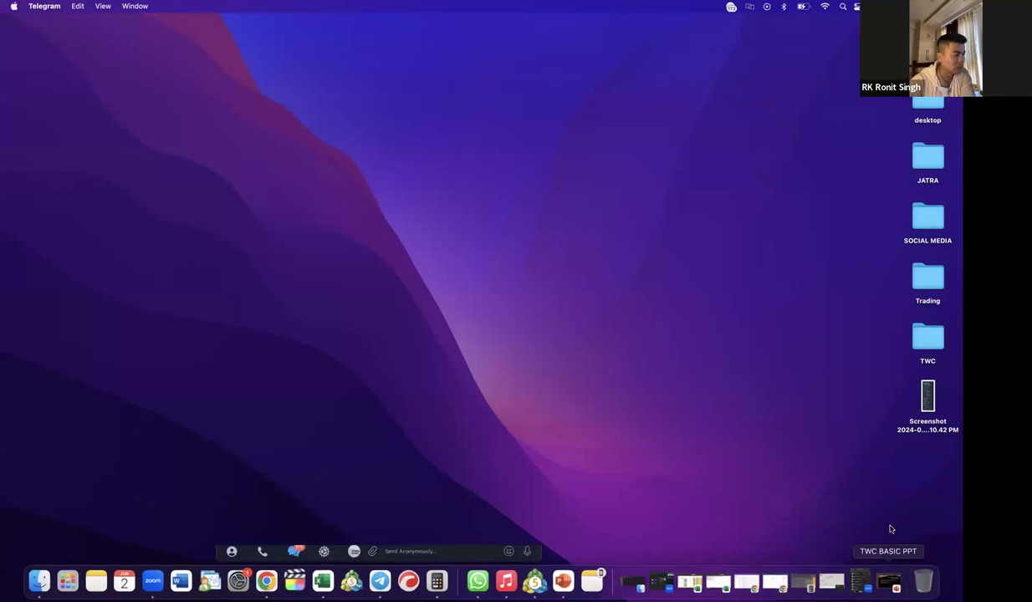
pyautogui.click(82, 136)
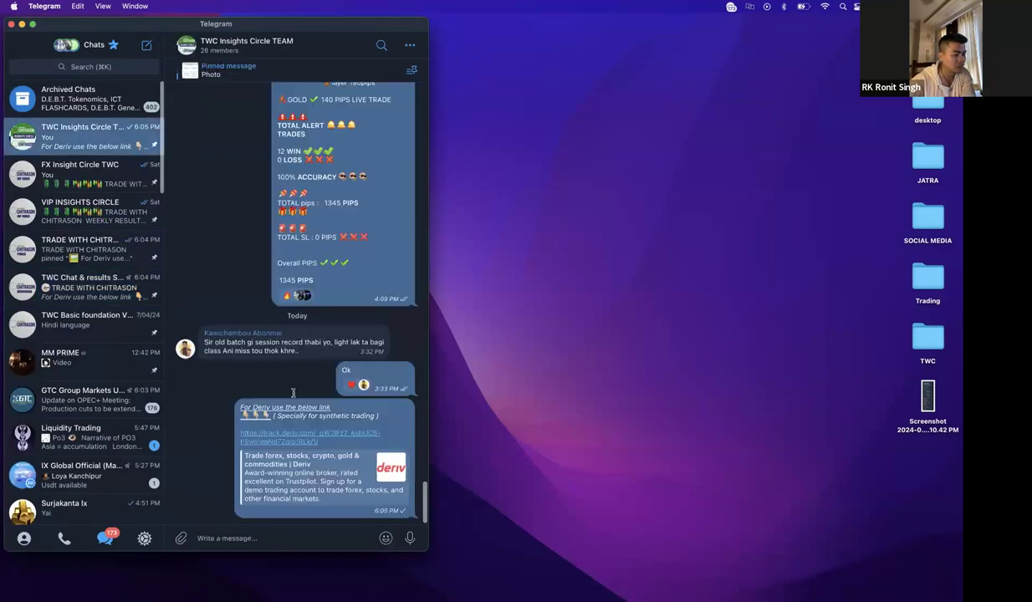
pyautogui.rightClick(384, 409)
pyautogui.click(436, 434)
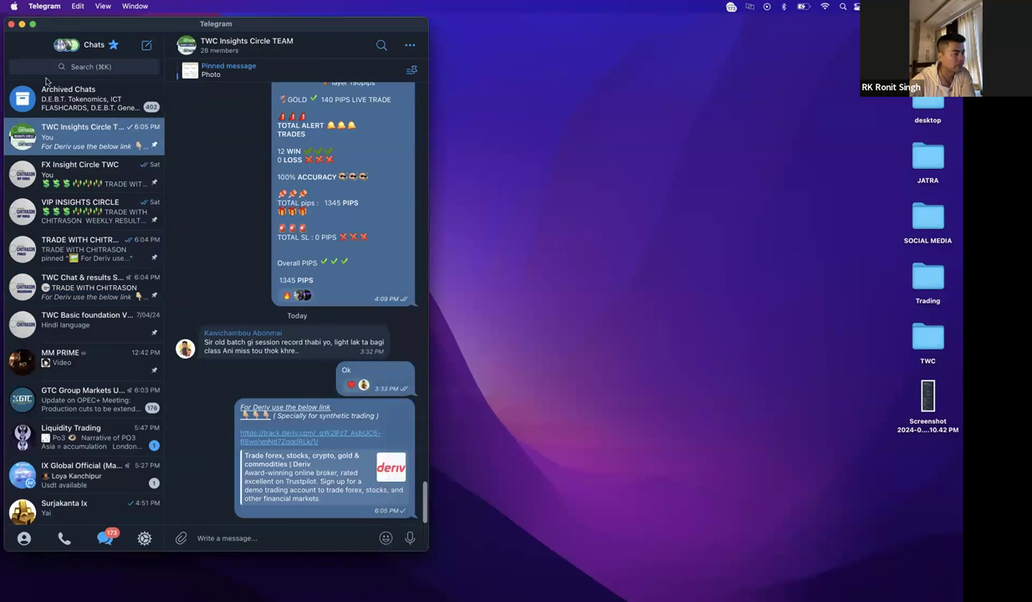
pyautogui.click(23, 24)
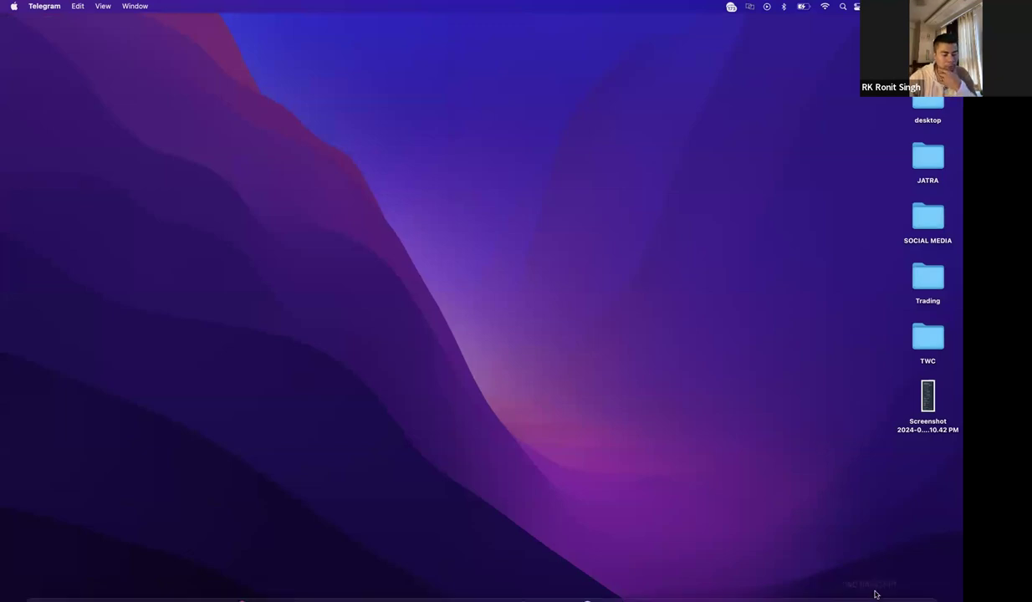
# - Open the Deriv link from that chat in the browser
pyautogui.moveTo(856, 567)
pyautogui.click(897, 583)
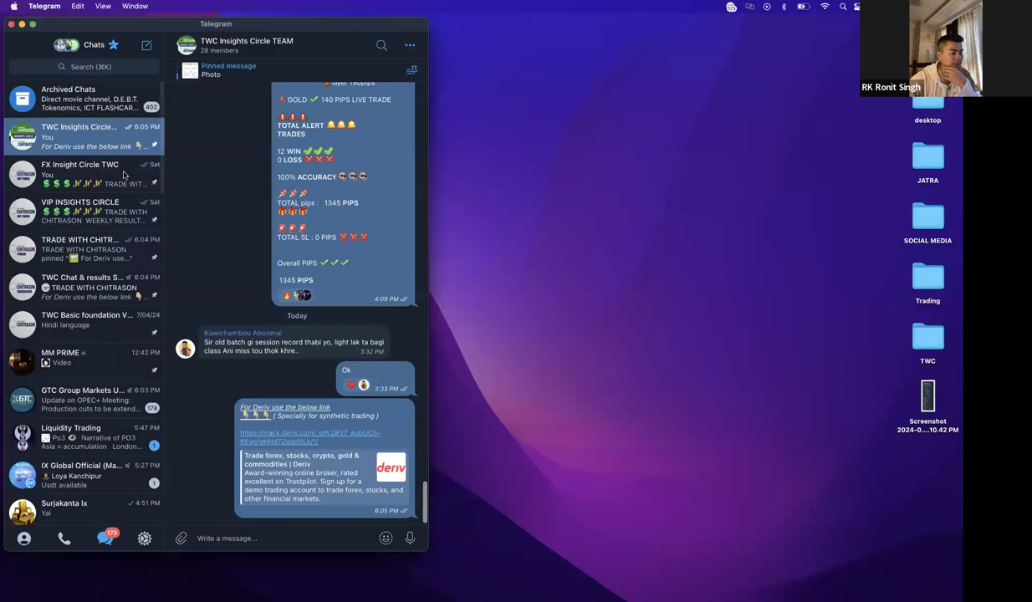
pyautogui.click(307, 439)
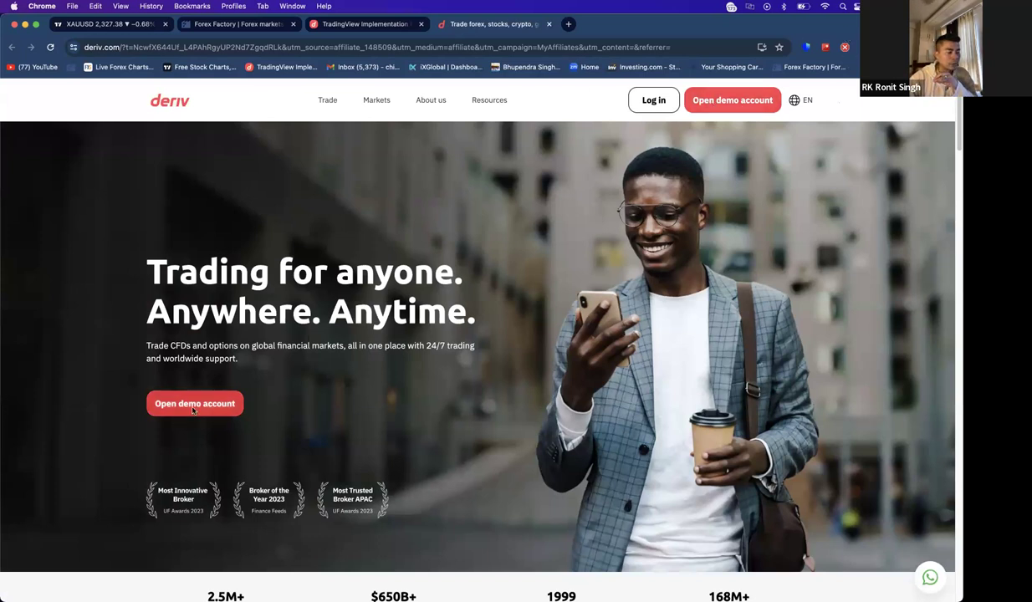
# - Scroll through the Deriv home page's stats, features and trading platforms, then back up
pyautogui.scroll(-4, 543, 292)
pyautogui.scroll(4, 560, 305)
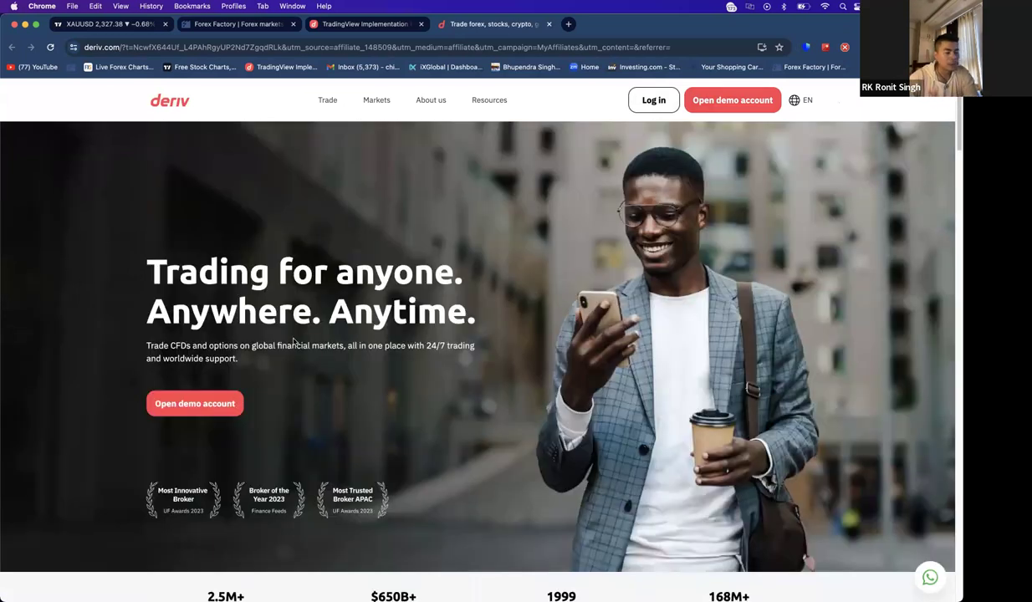
pyautogui.scroll(-2, 294, 340)
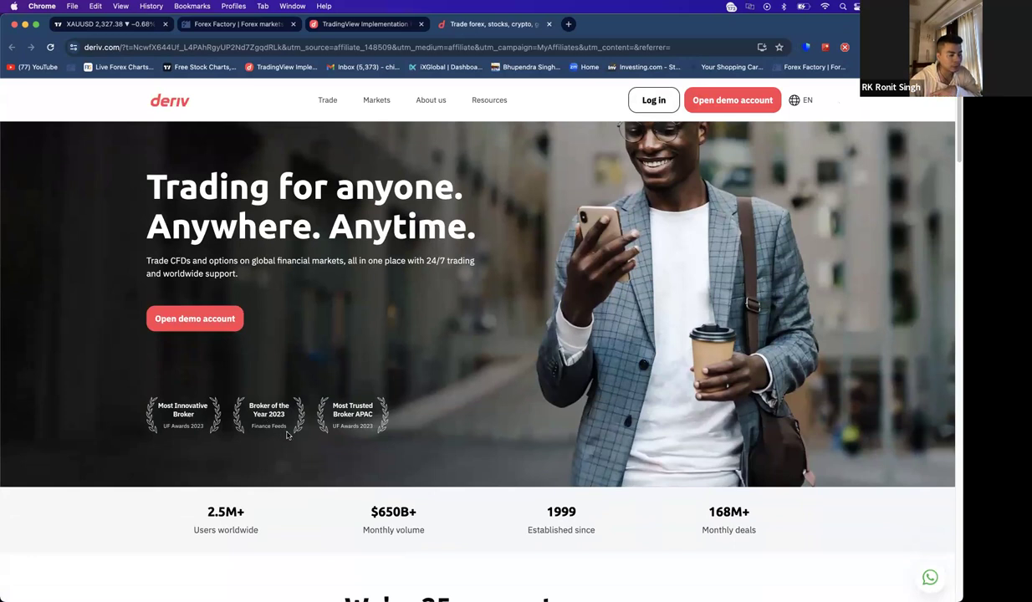
pyautogui.scroll(-2, 385, 435)
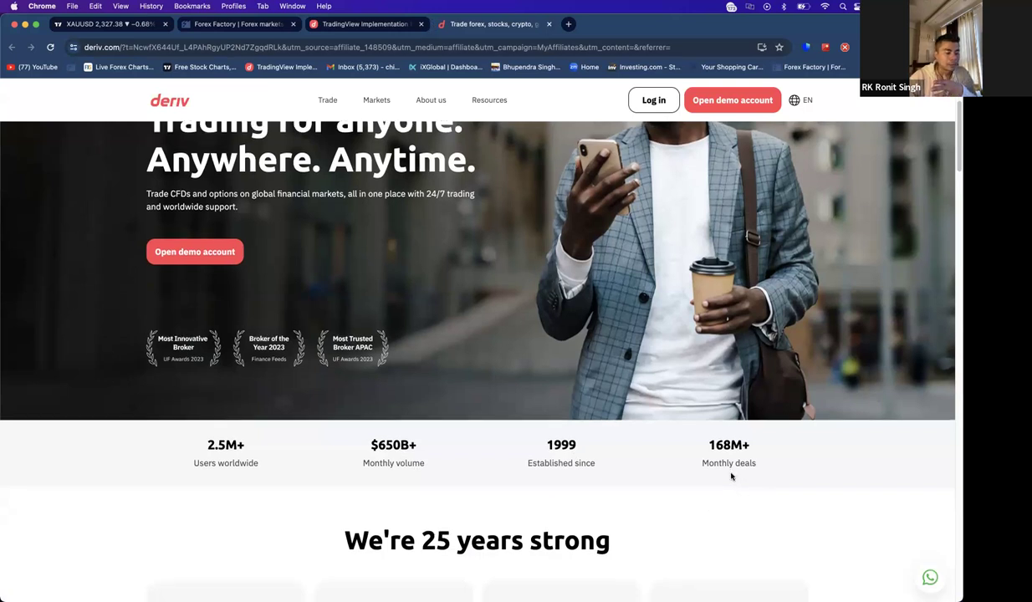
pyautogui.scroll(-1, 729, 456)
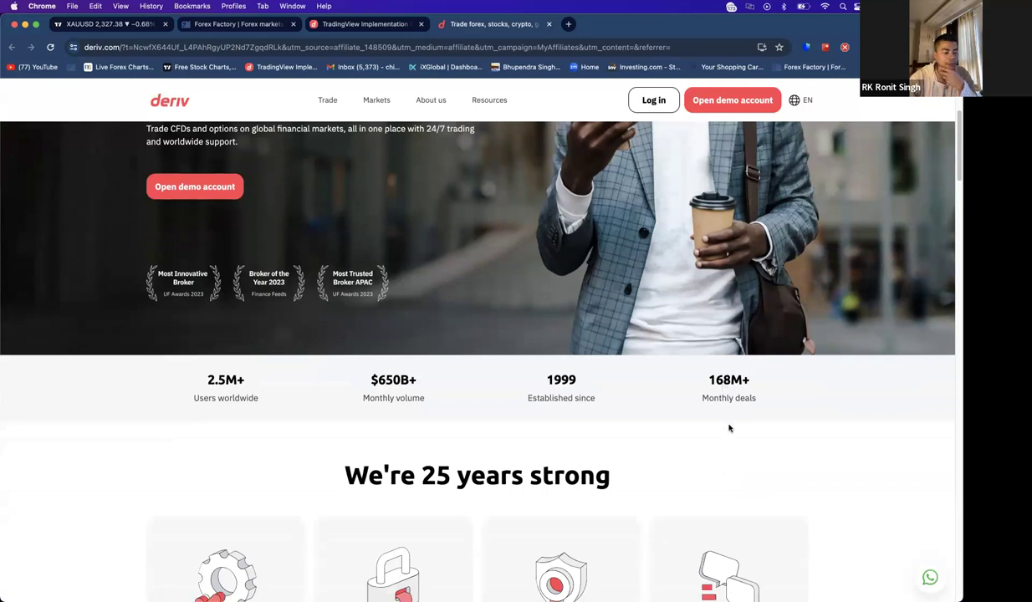
pyautogui.scroll(-3, 627, 414)
pyautogui.scroll(-1, 745, 368)
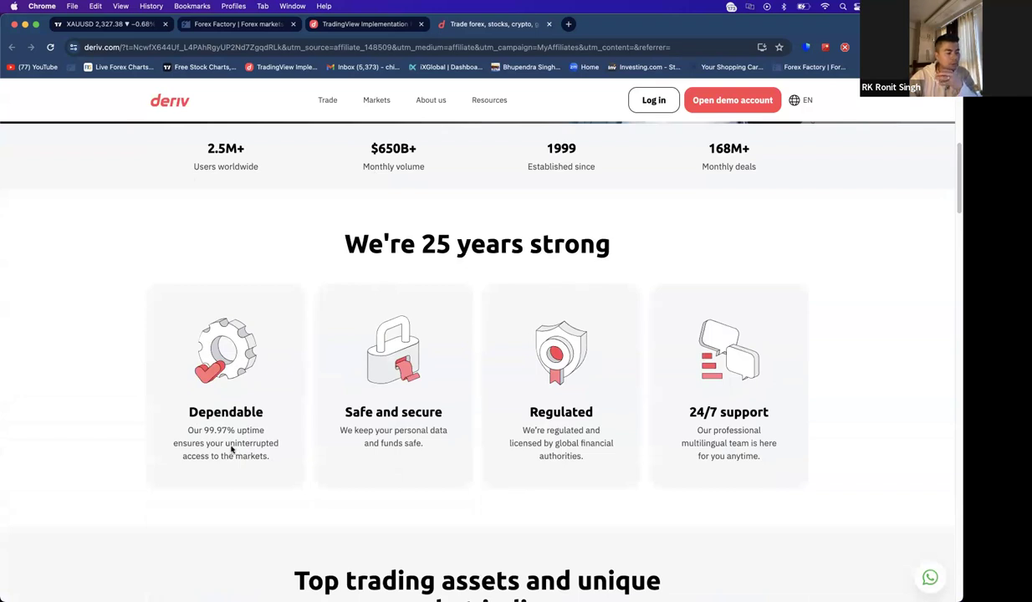
pyautogui.scroll(-3, 632, 447)
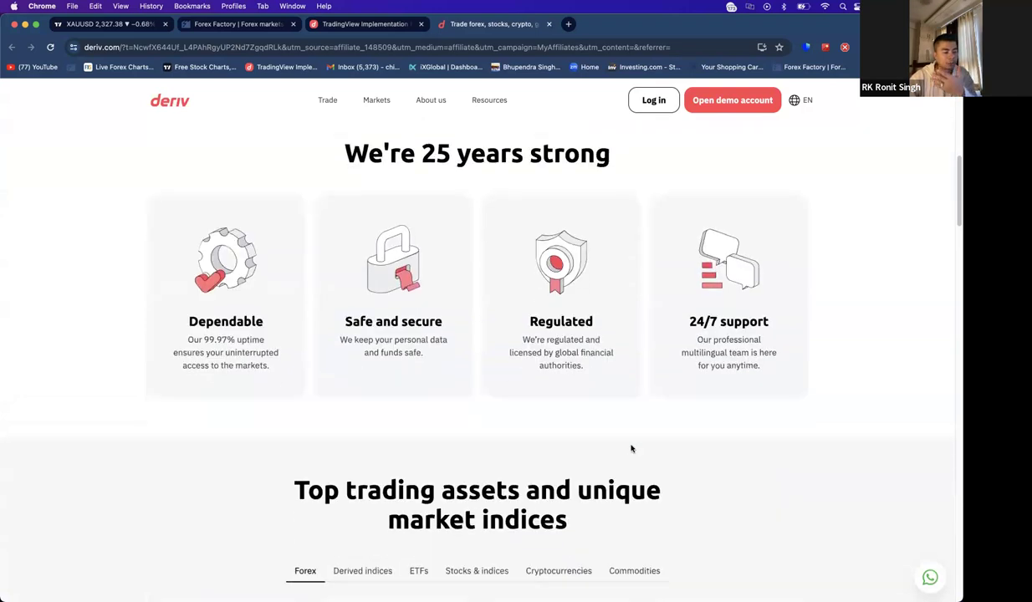
pyautogui.scroll(-10, 631, 449)
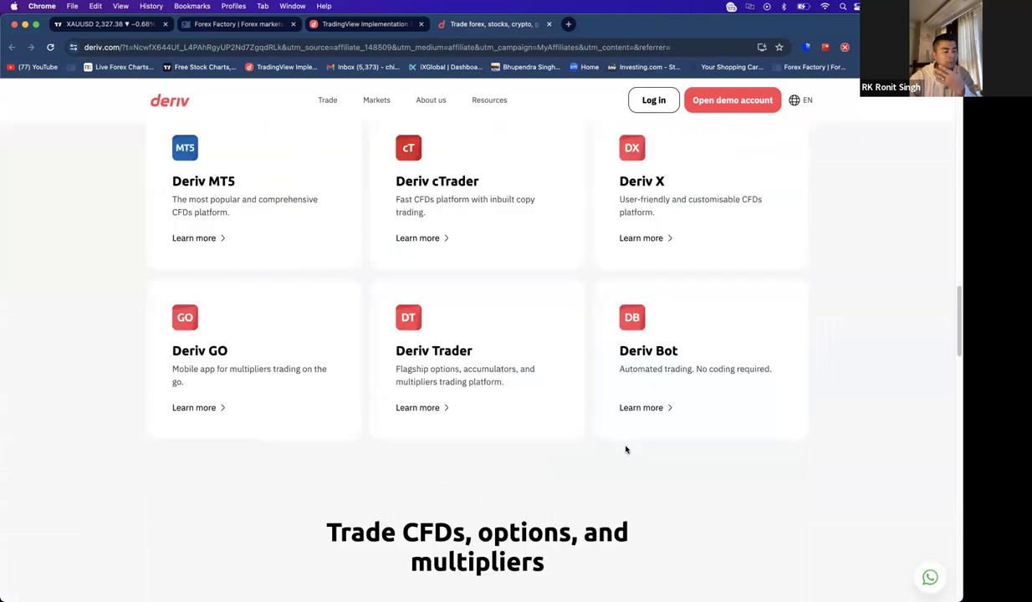
pyautogui.scroll(15, 625, 449)
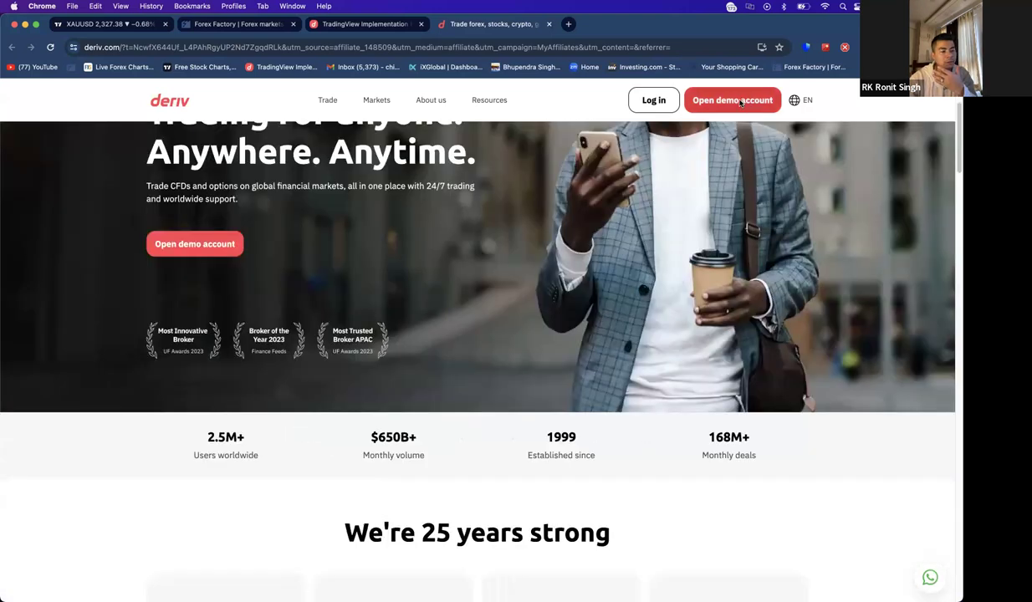
# - Create a free Deriv demo account with the saved email suggestion and accepted terms
pyautogui.click(740, 102)
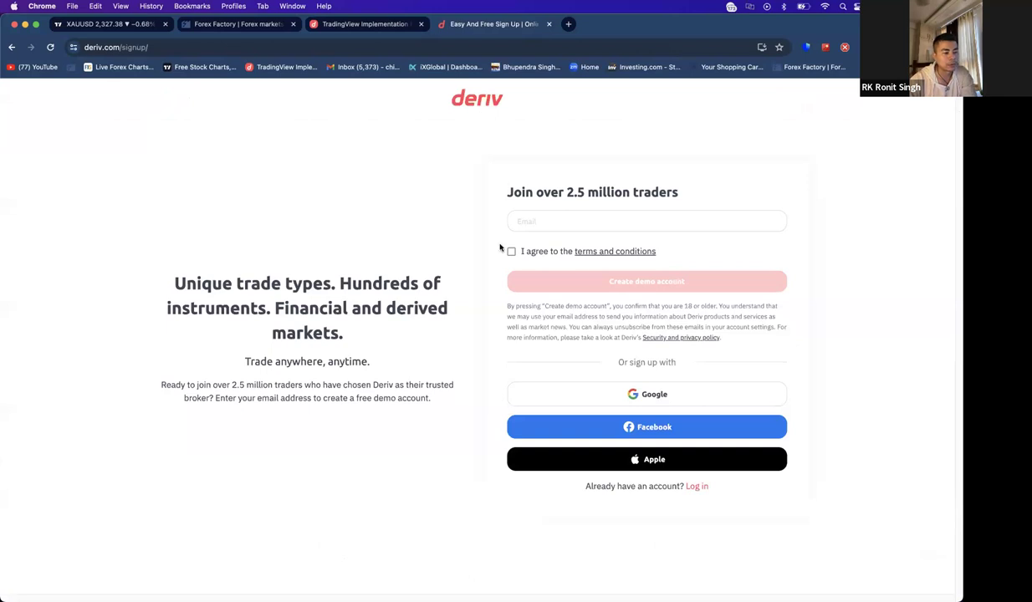
pyautogui.click(564, 222)
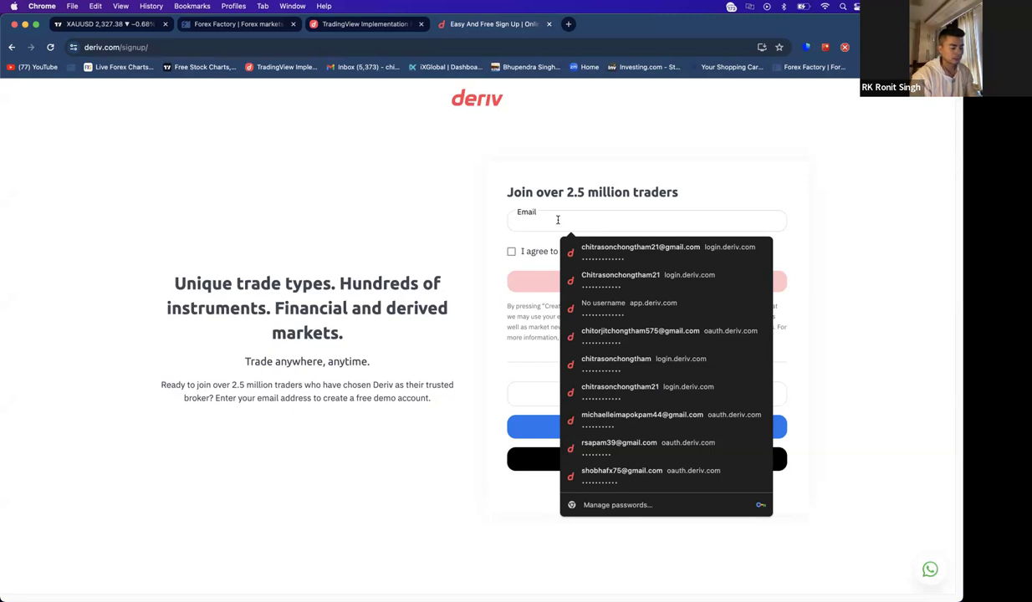
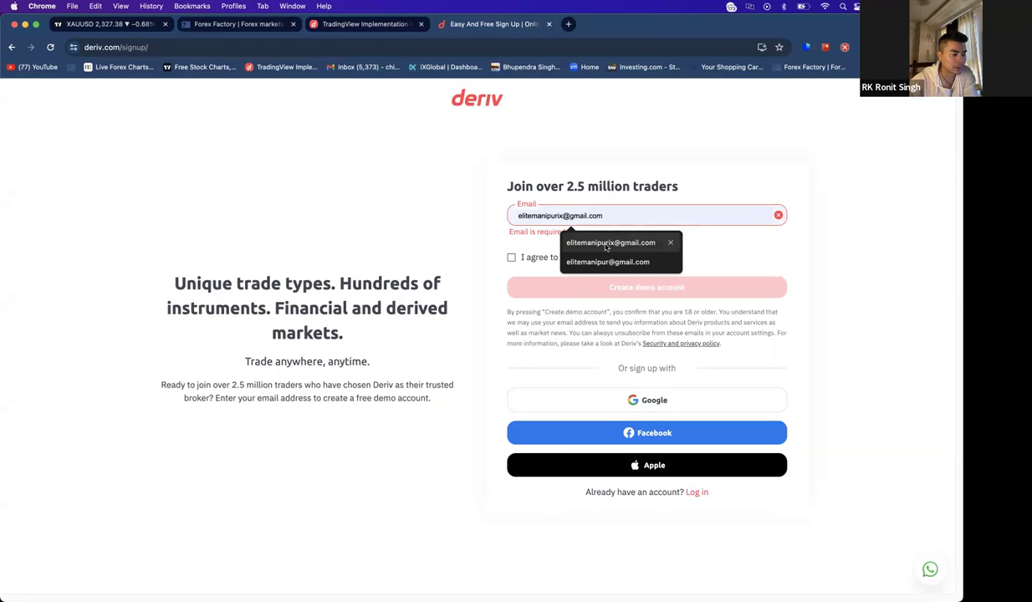
pyautogui.click(587, 240)
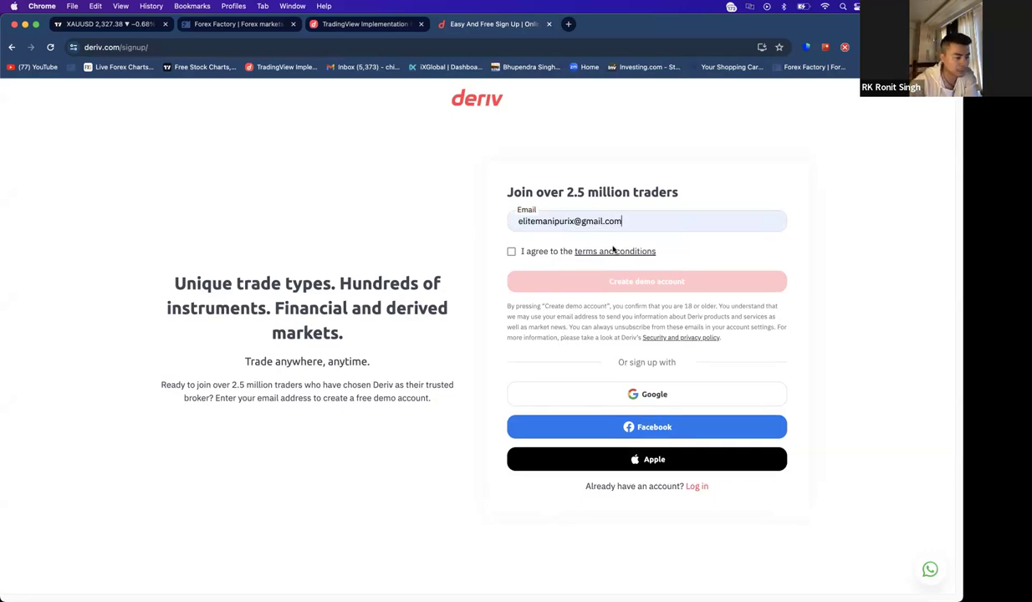
pyautogui.click(511, 251)
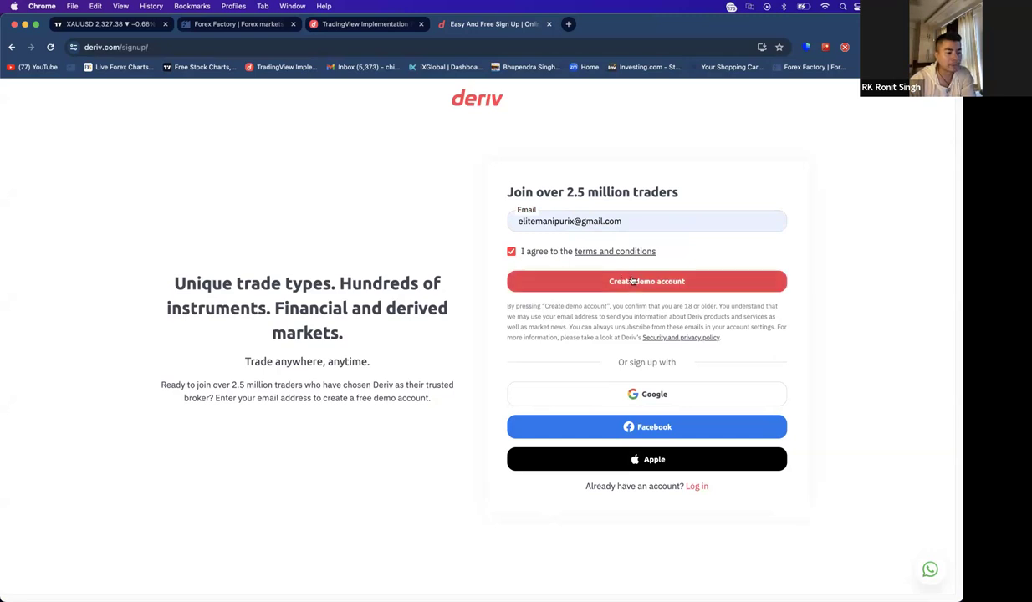
pyautogui.click(611, 273)
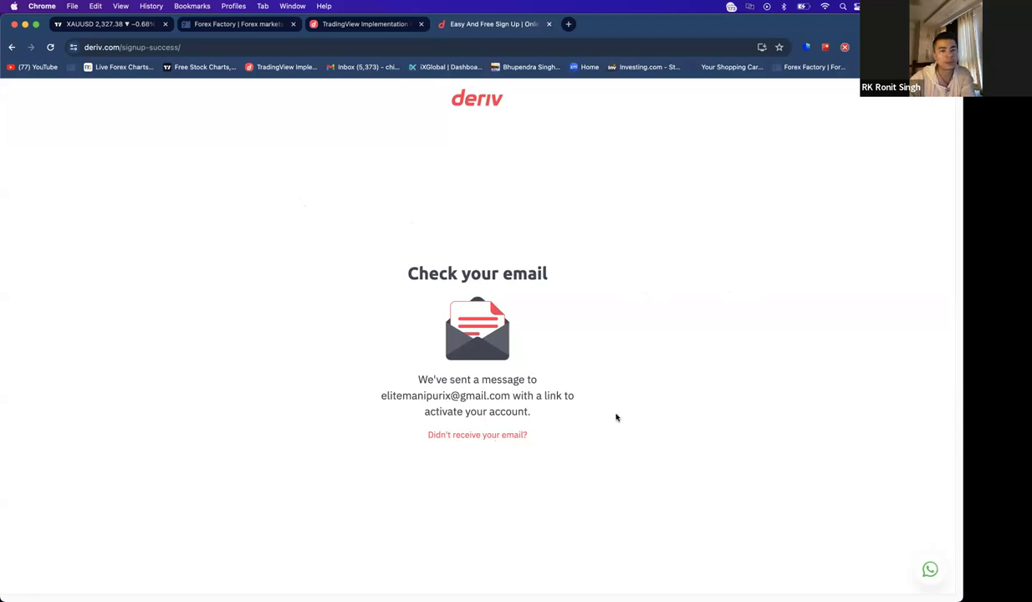
# - Go back to the Deriv home page in the browser
pyautogui.click(13, 47)
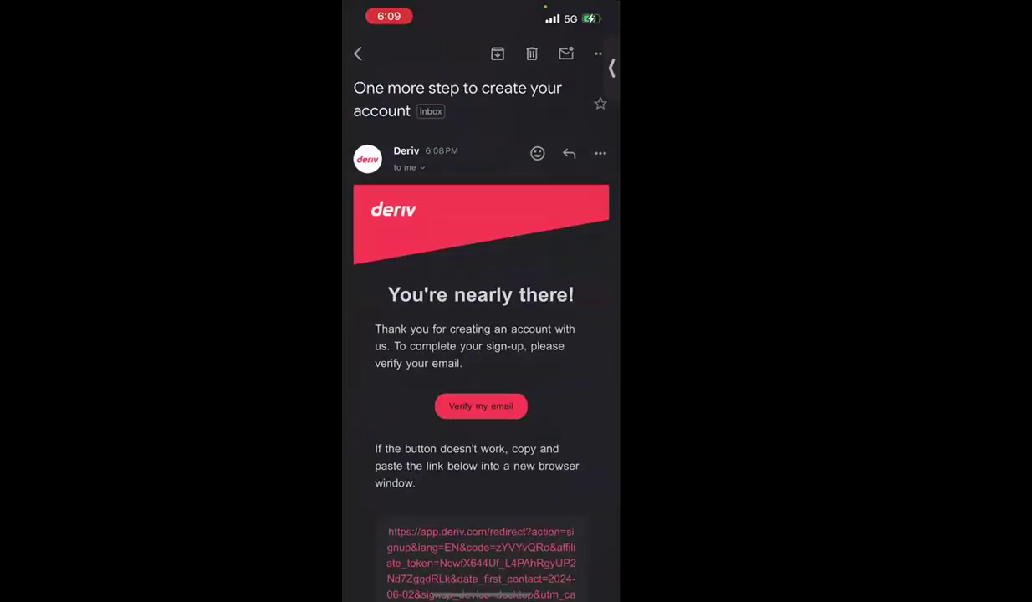
# - Open the email verification link in Chrome and close the older onboarding tab
pyautogui.click(480, 406)
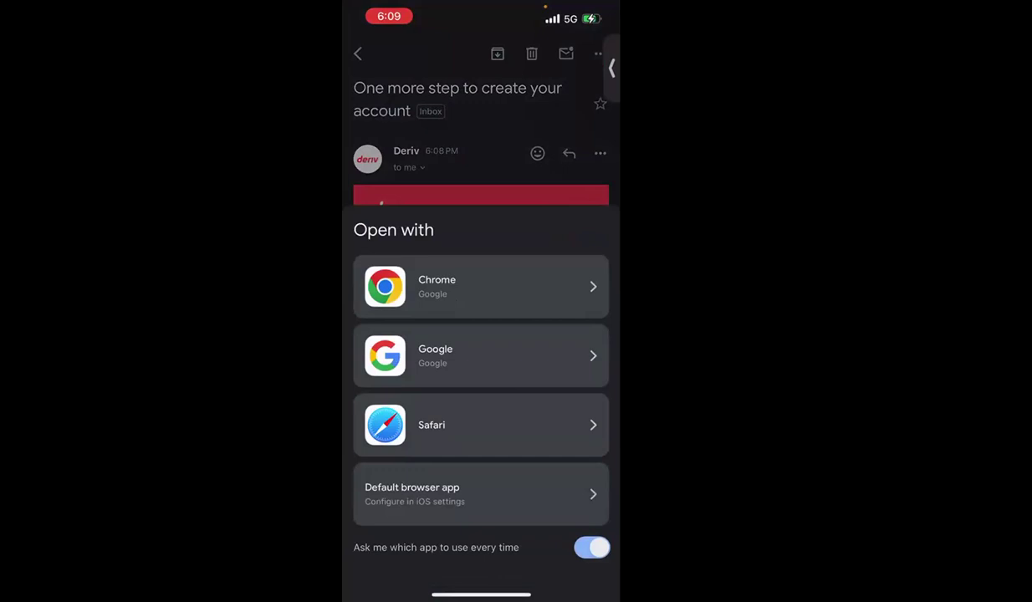
pyautogui.click(481, 287)
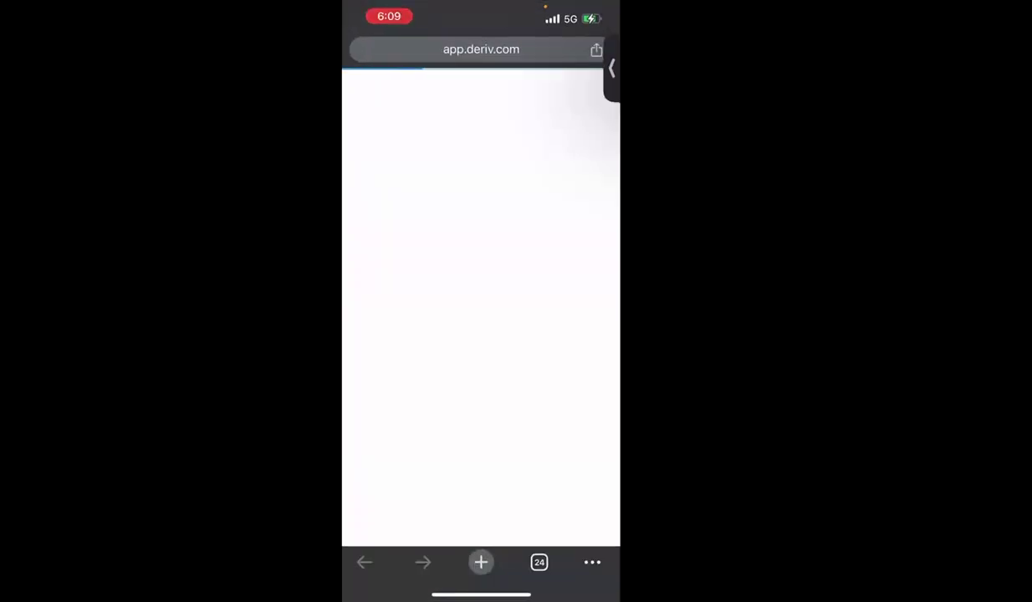
pyautogui.click(538, 562)
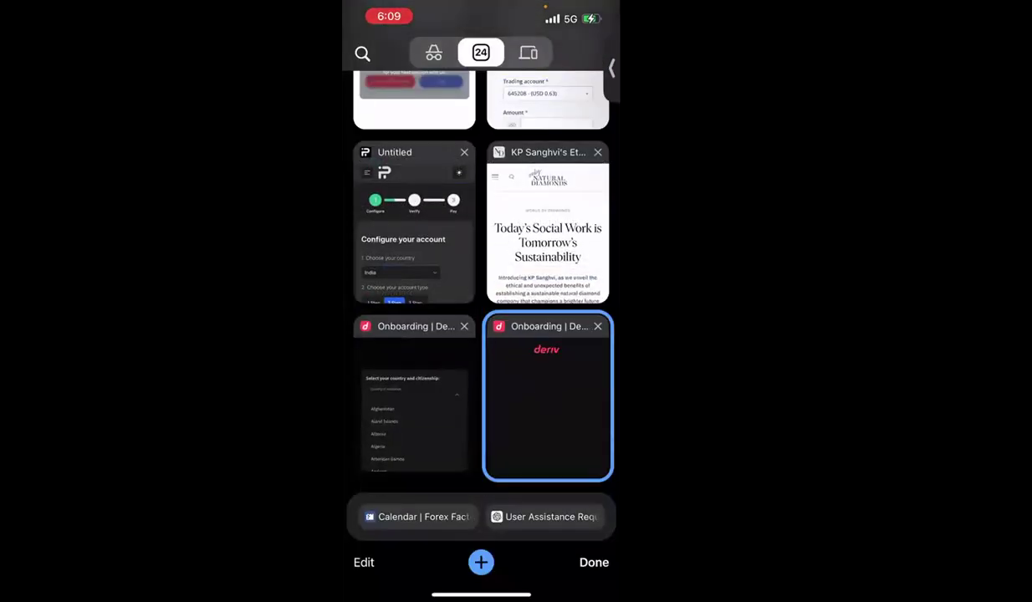
pyautogui.click(462, 325)
pyautogui.click(414, 401)
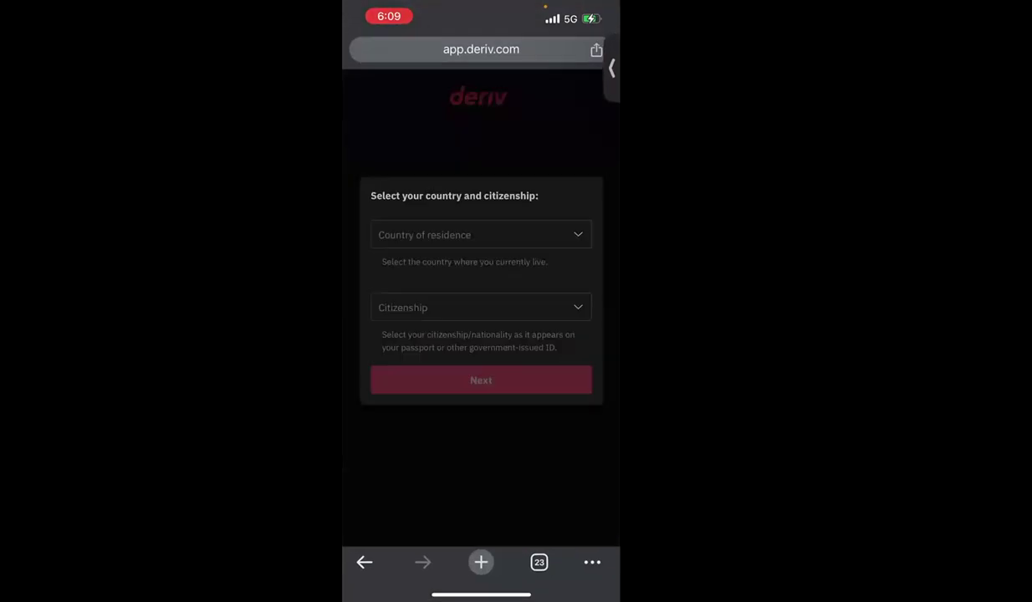
# - Set both country of residence and citizenship to India
pyautogui.click(480, 235)
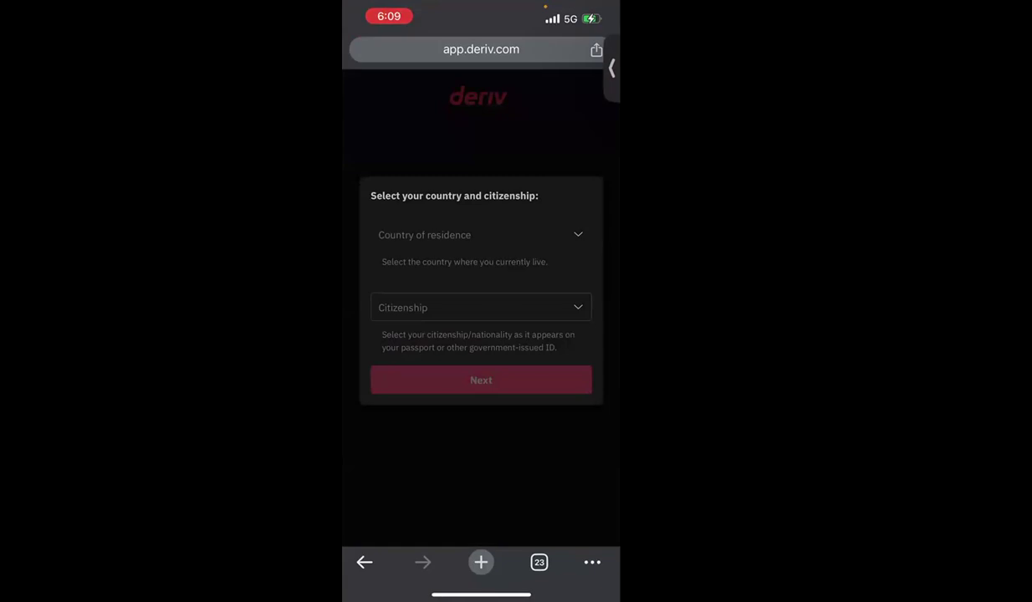
pyautogui.write('In')
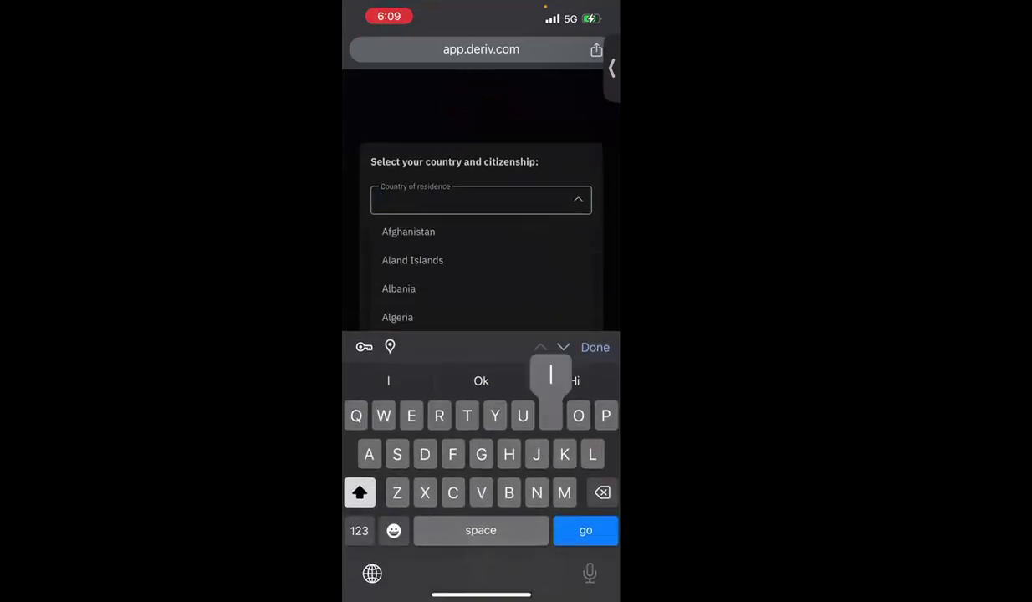
pyautogui.click(393, 231)
pyautogui.click(472, 303)
pyautogui.write('In')
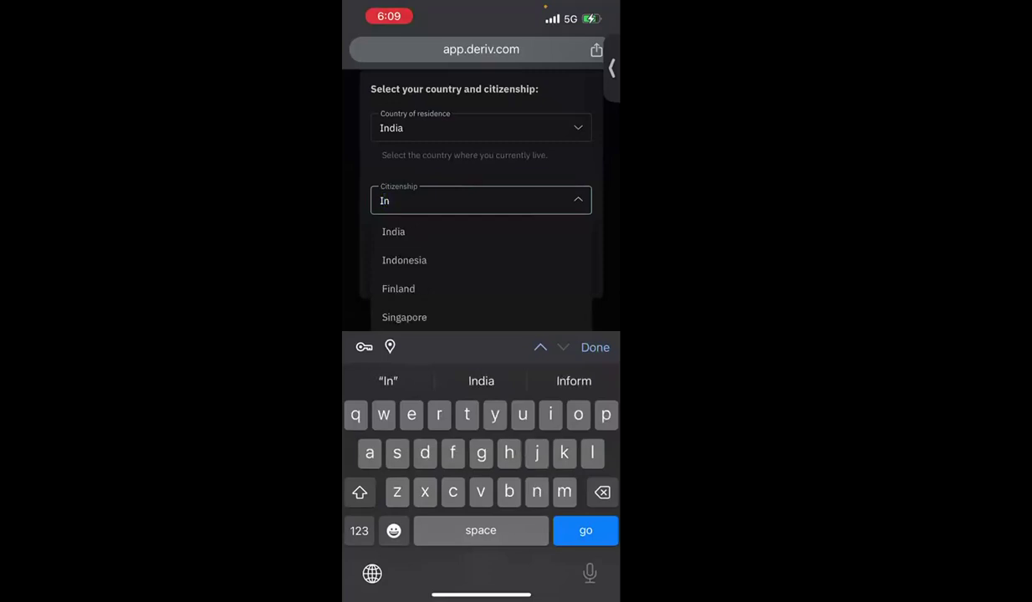
pyautogui.click(393, 231)
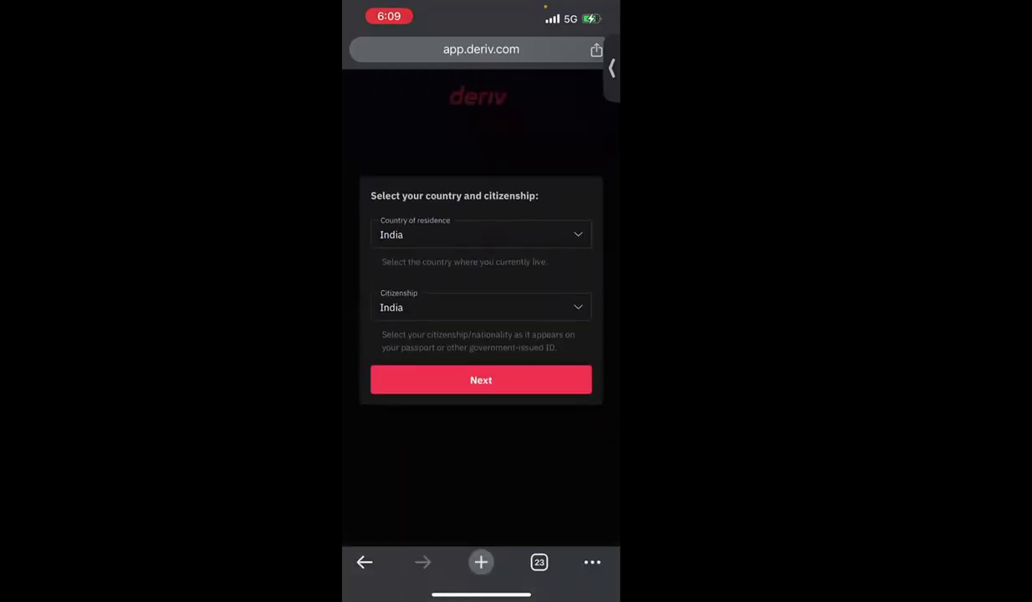
# - Enter a new account password manually and submit it to reach the currency step
pyautogui.click(481, 380)
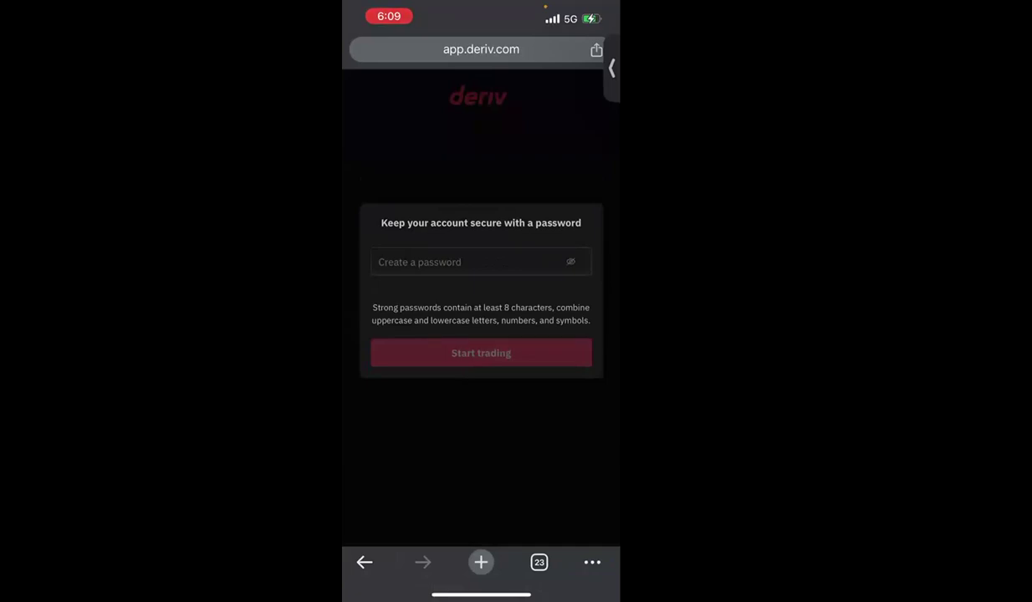
pyautogui.click(468, 262)
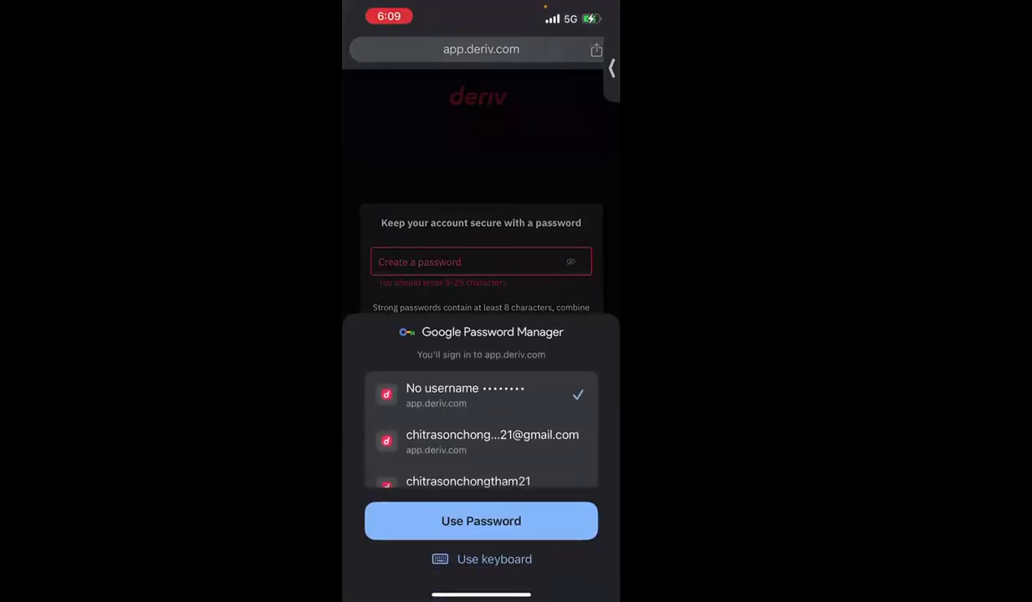
pyautogui.click(493, 559)
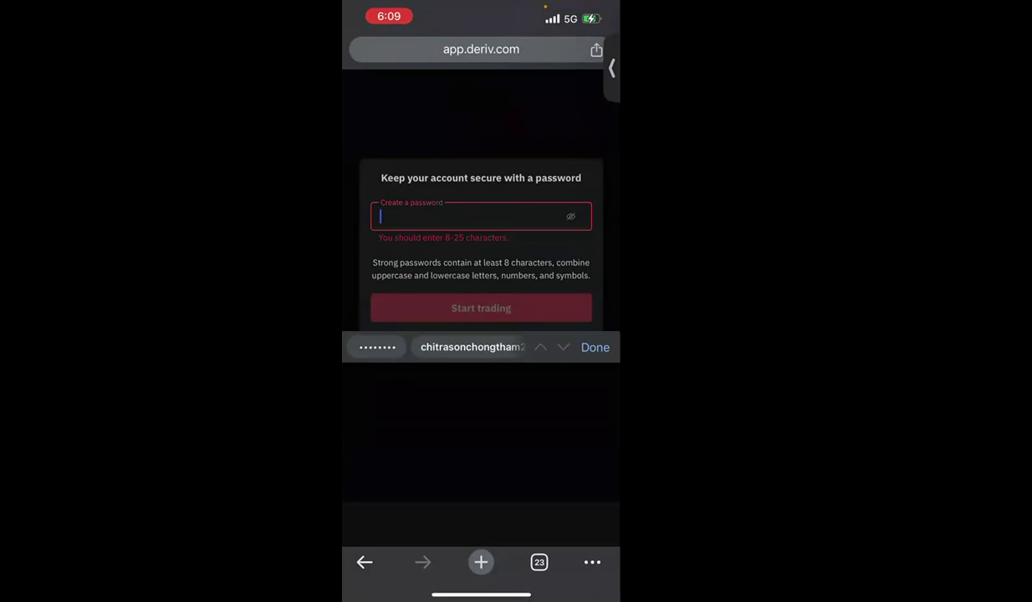
pyautogui.write('a')
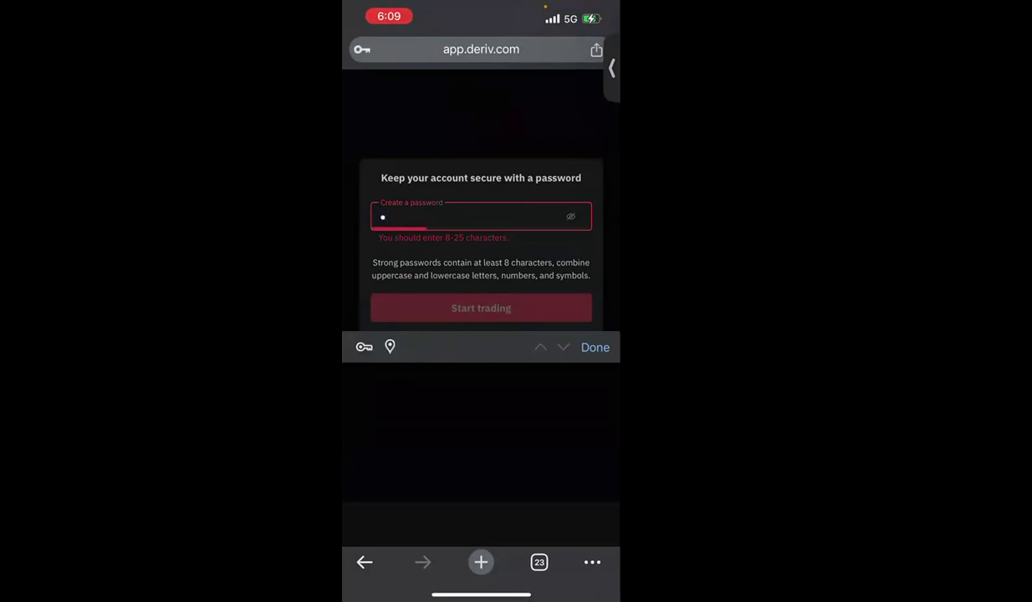
pyautogui.write('aaaaaaaa')
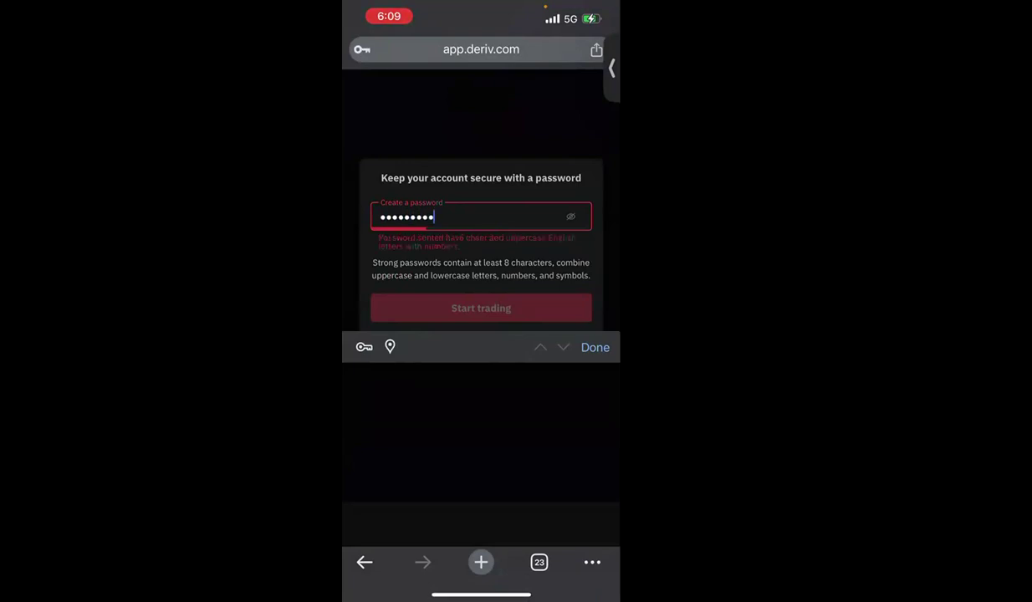
pyautogui.write('aaaaaaaaaa')
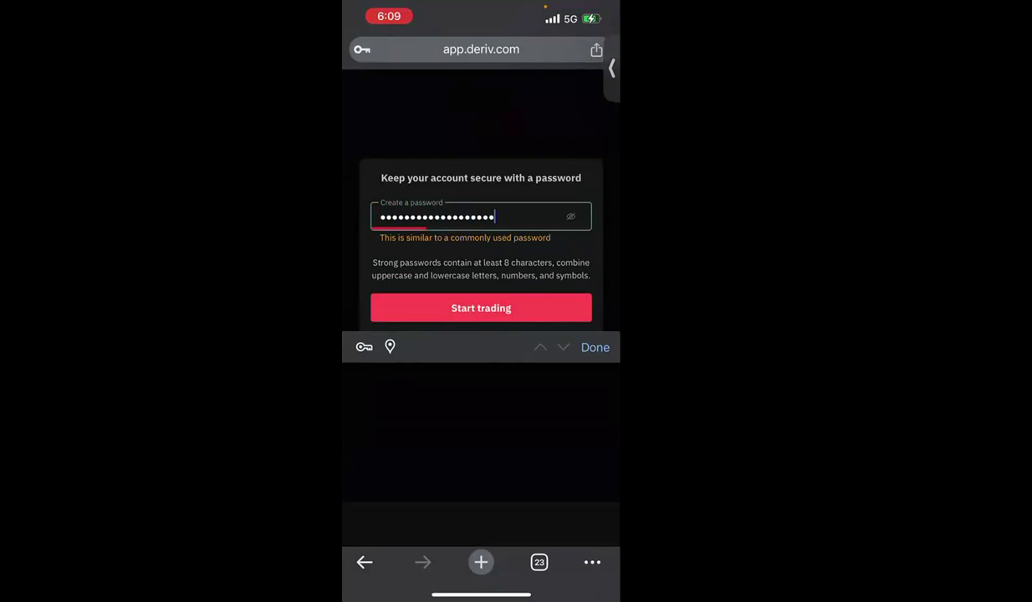
pyautogui.press('Return')
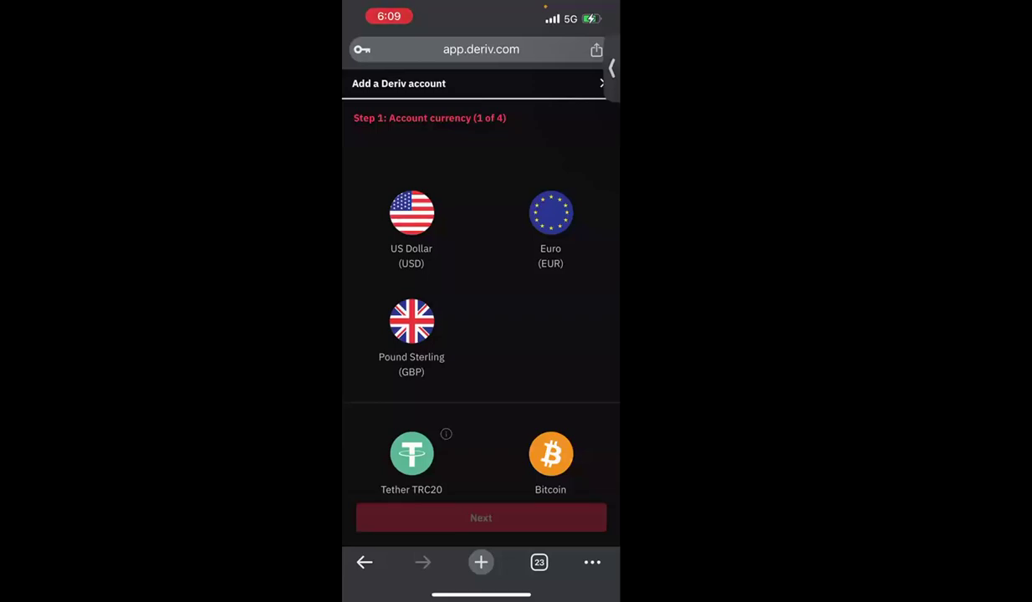
# - Try US Dollar, Tether TRC20 and Bitcoin as the account currency
pyautogui.click(411, 230)
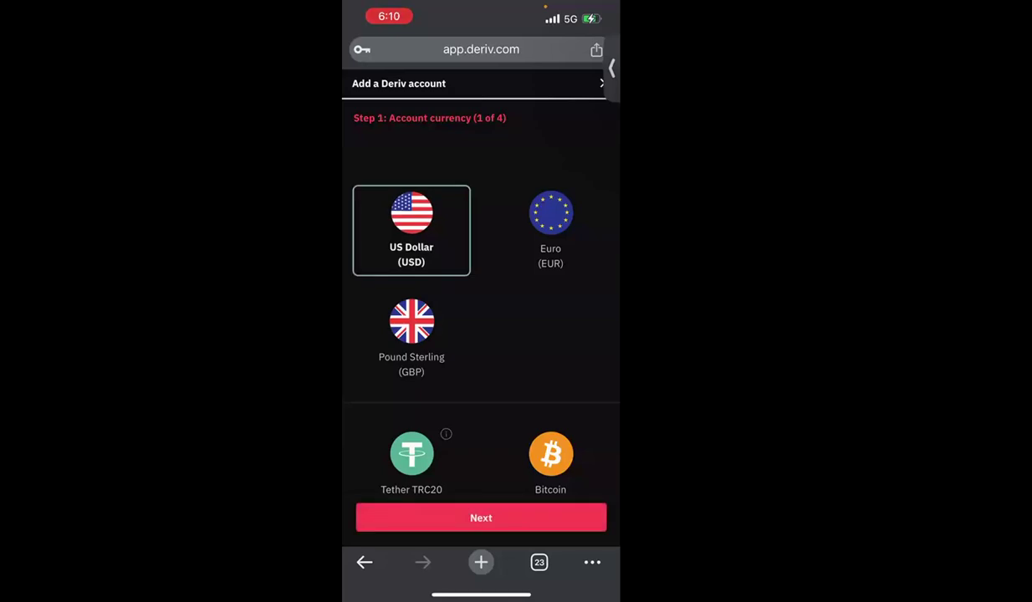
pyautogui.scroll(-2, 481, 318)
pyautogui.scroll(1, 481, 318)
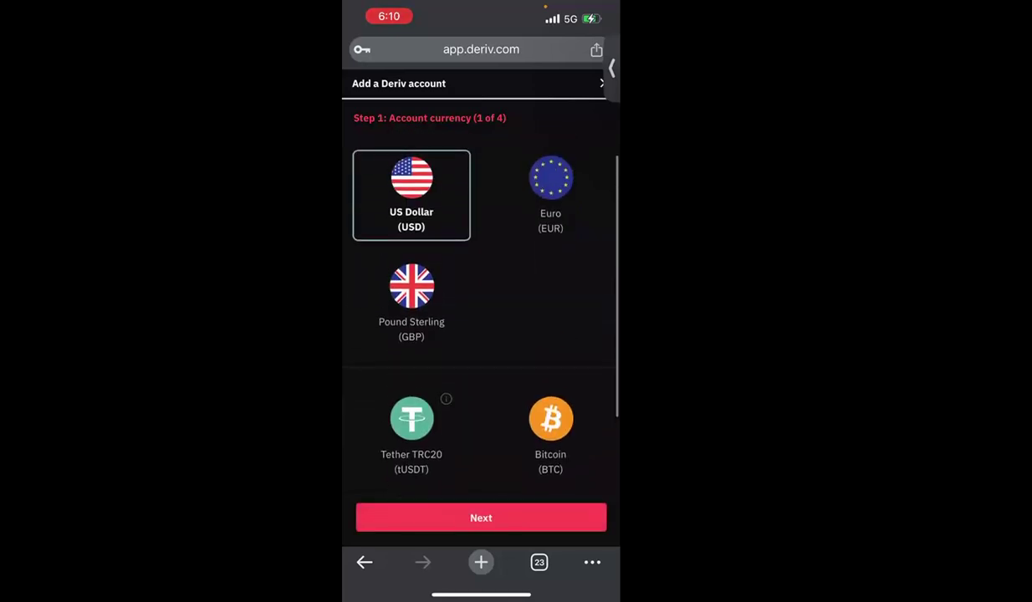
pyautogui.scroll(-1, 481, 318)
pyautogui.click(550, 387)
pyautogui.click(411, 388)
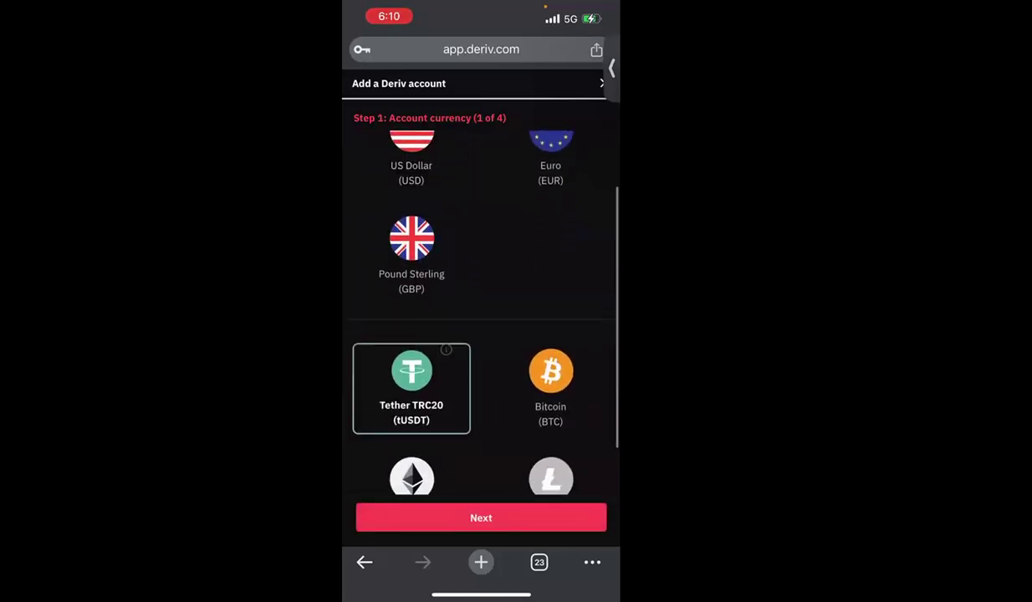
pyautogui.scroll(1, 480, 318)
pyautogui.scroll(-1, 480, 317)
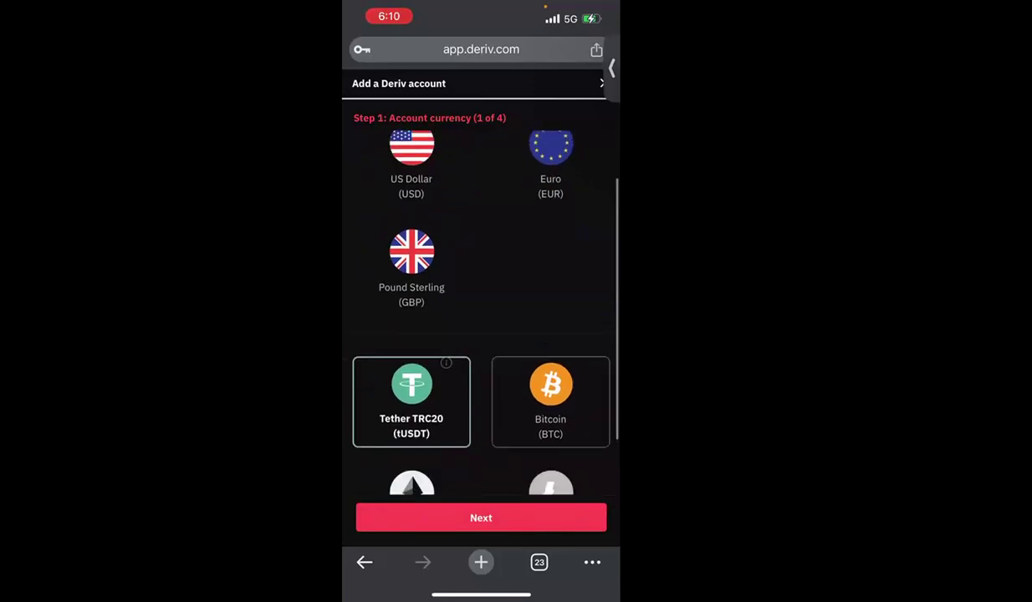
pyautogui.click(550, 384)
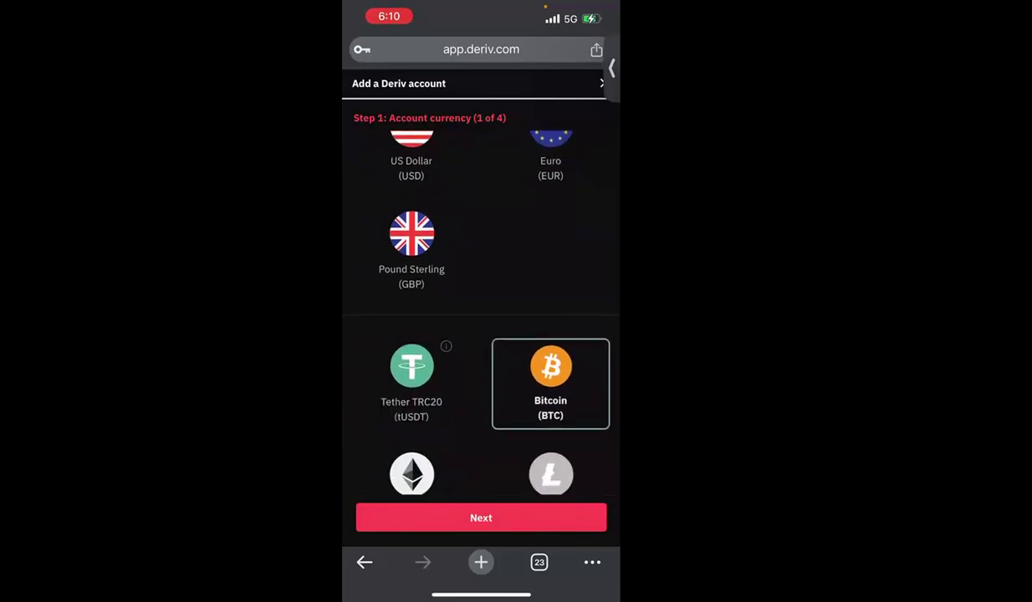
# - Scroll back up the currency list and select US Dollar (USD)
pyautogui.scroll(-2, 480, 317)
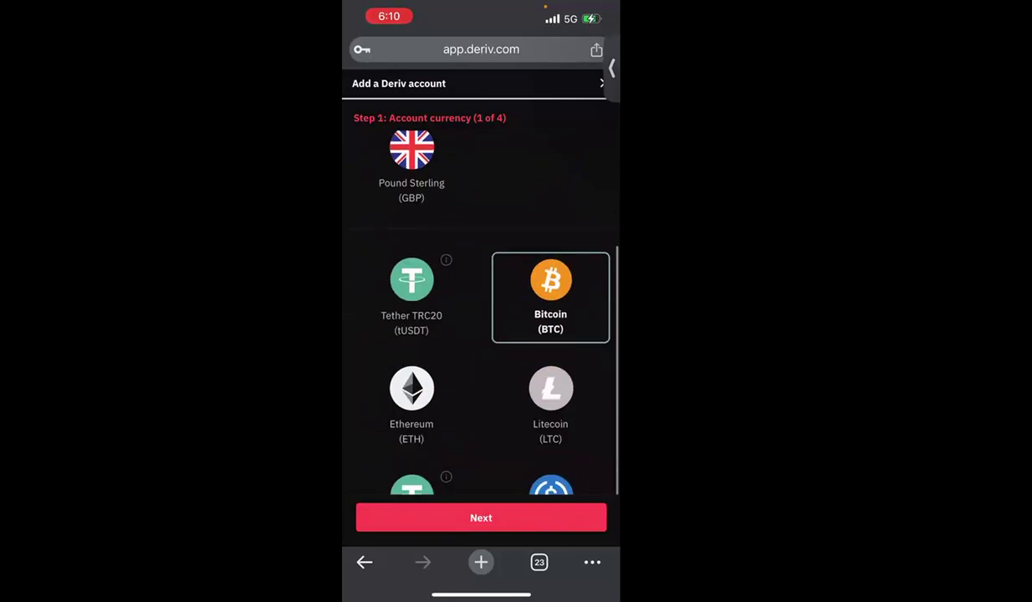
pyautogui.scroll(2, 480, 317)
pyautogui.scroll(1, 480, 318)
pyautogui.scroll(-2, 481, 318)
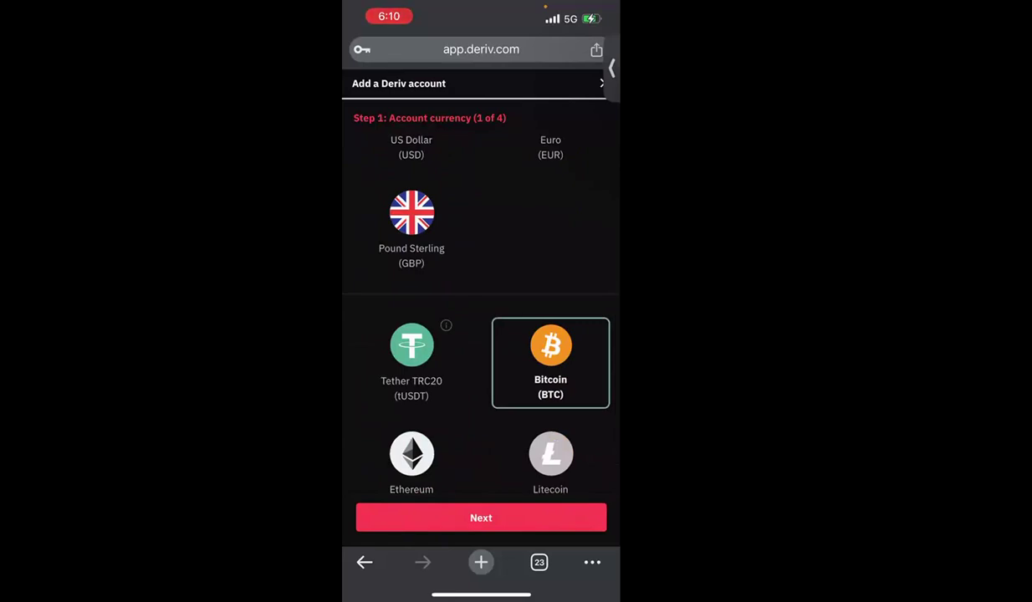
pyautogui.scroll(-2, 481, 318)
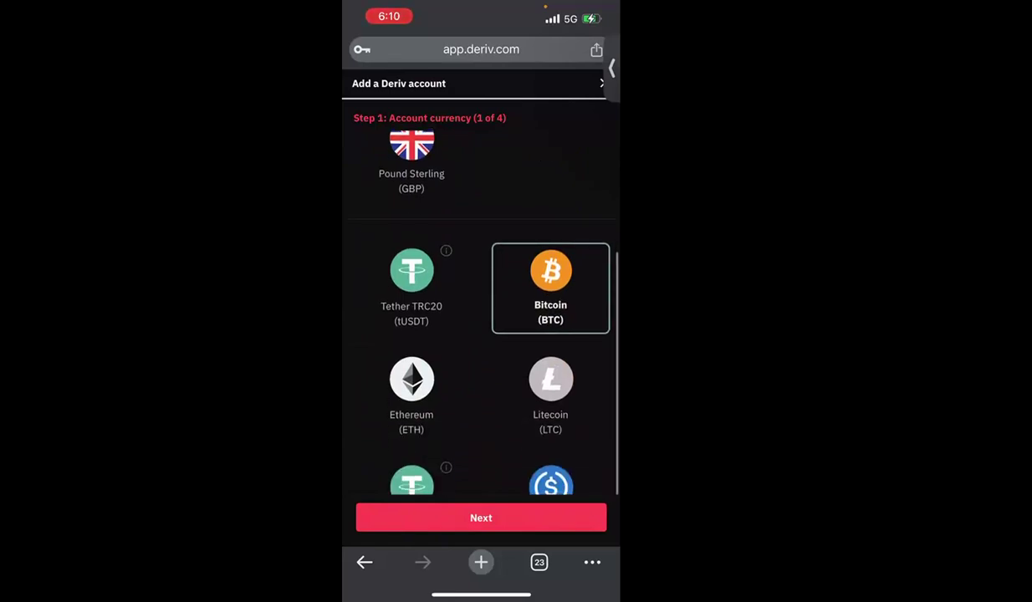
pyautogui.scroll(-1, 550, 393)
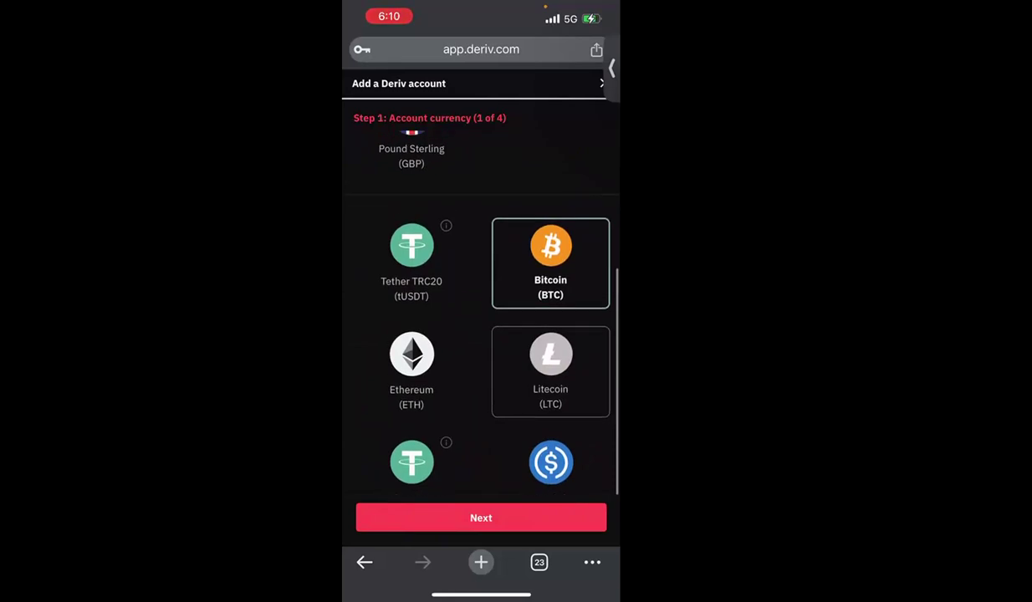
pyautogui.scroll(-2, 550, 393)
pyautogui.scroll(1, 551, 318)
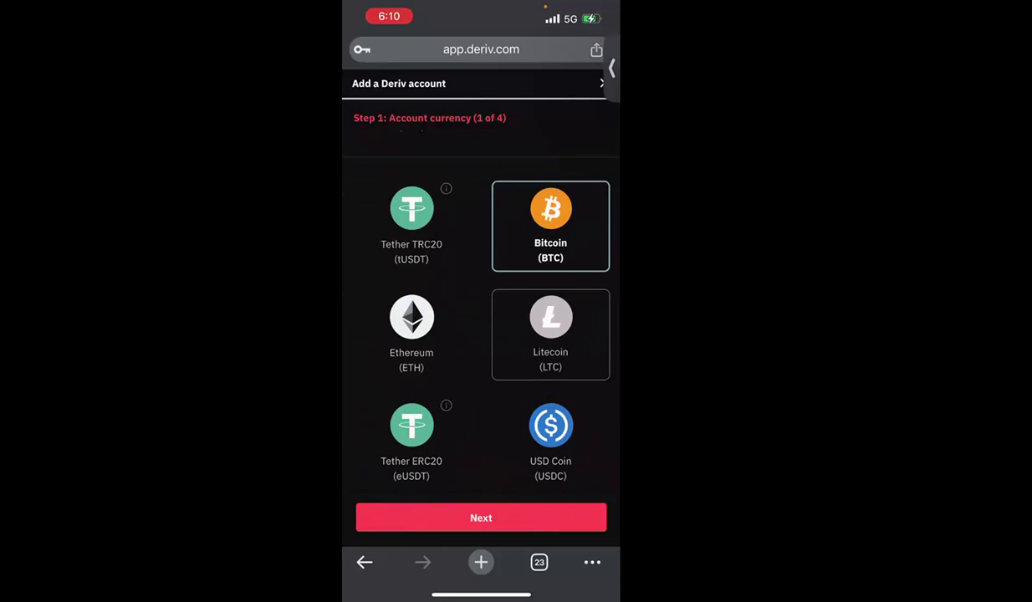
pyautogui.scroll(3, 480, 318)
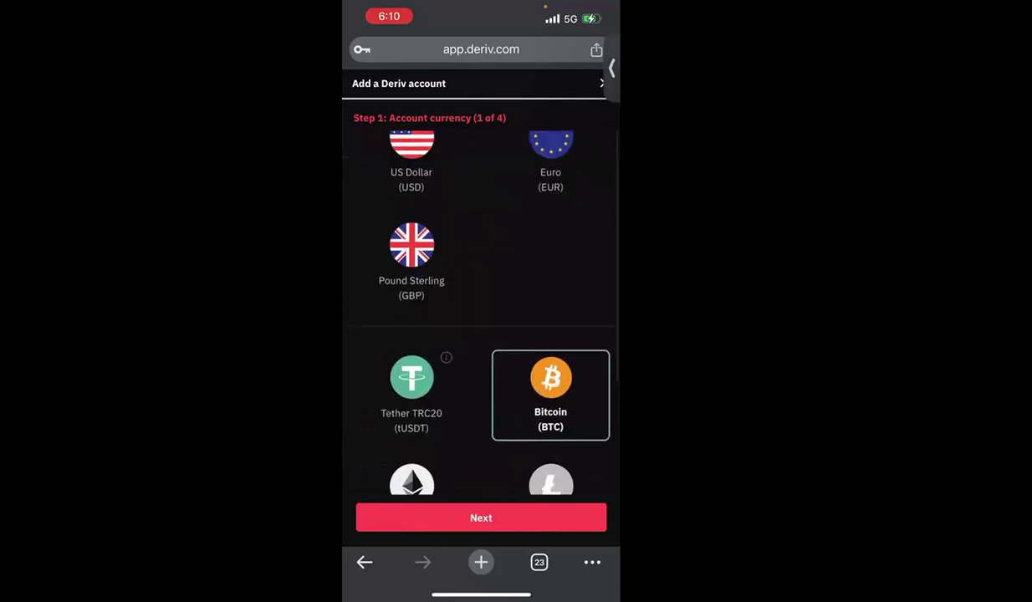
pyautogui.scroll(1, 481, 301)
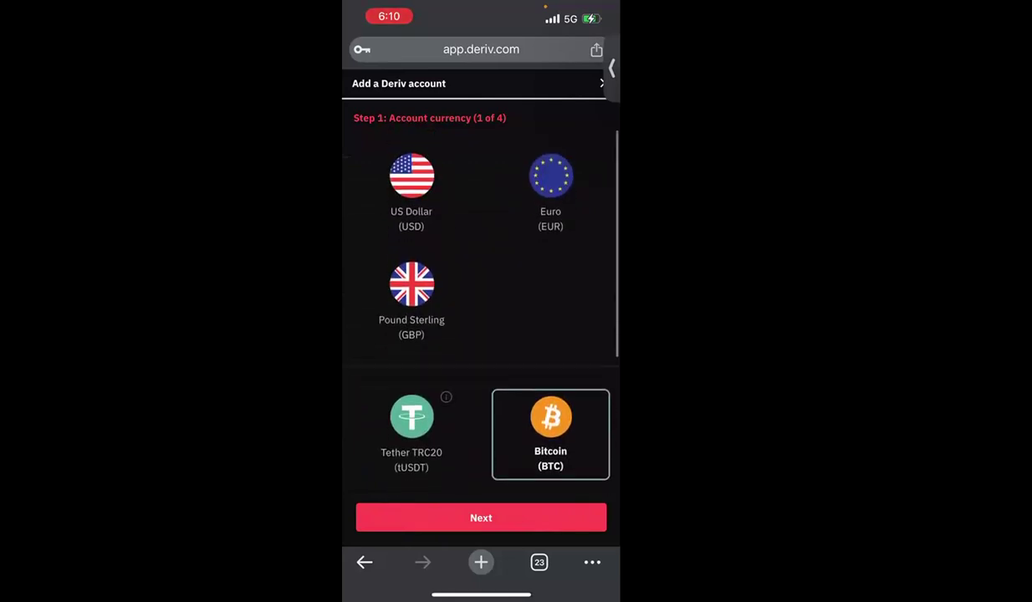
pyautogui.click(412, 193)
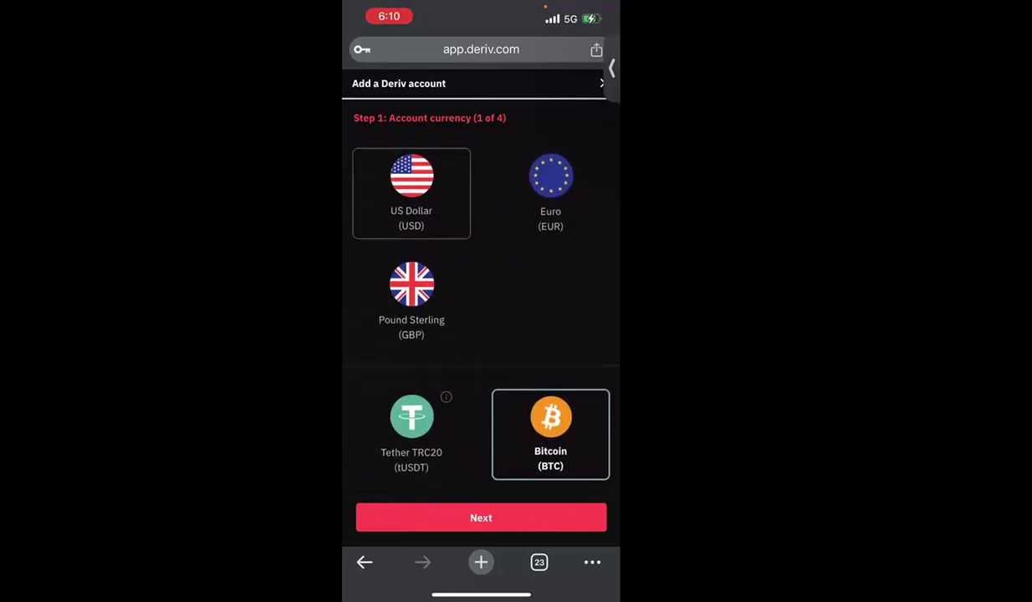
# - Continue to personal details and choose Drivers License as the identity document type
pyautogui.click(481, 517)
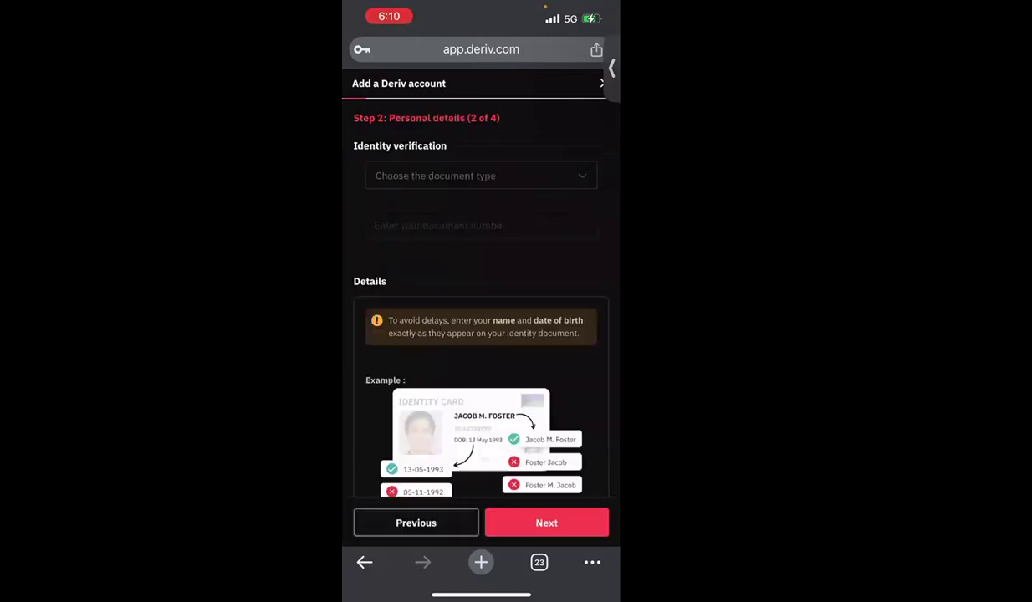
pyautogui.click(481, 176)
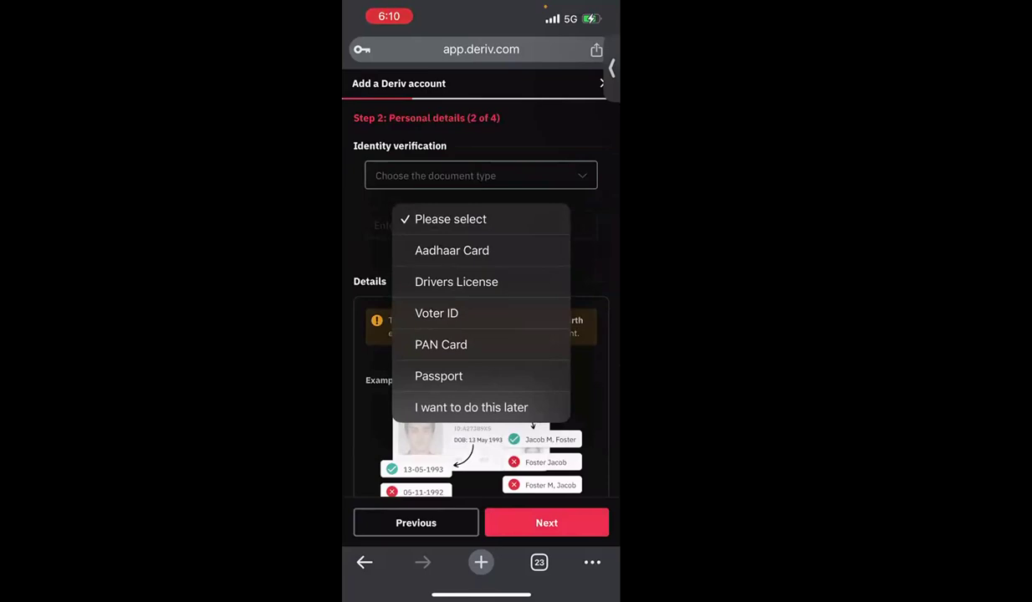
pyautogui.click(452, 250)
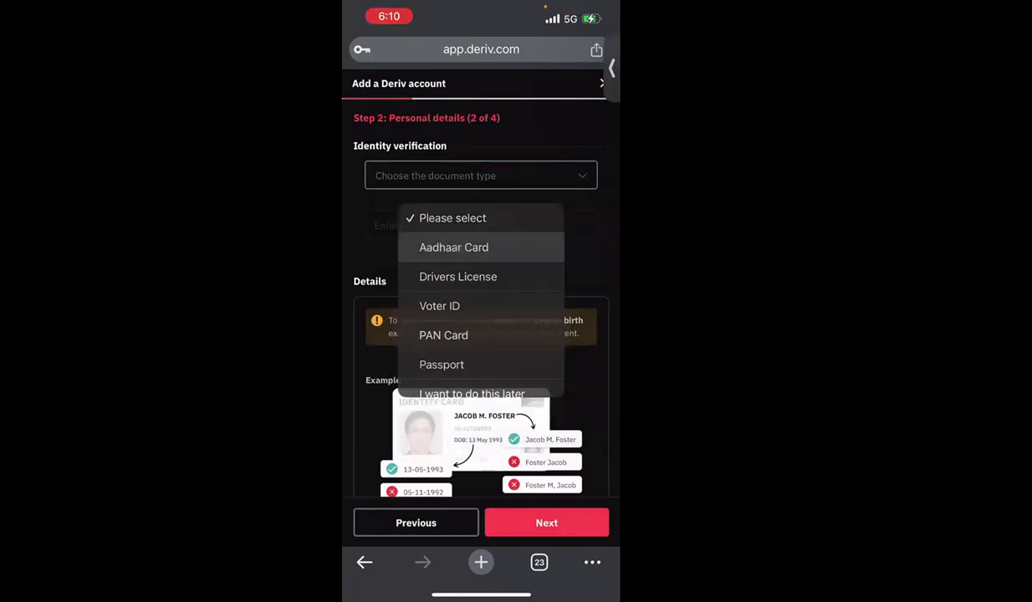
pyautogui.click(481, 225)
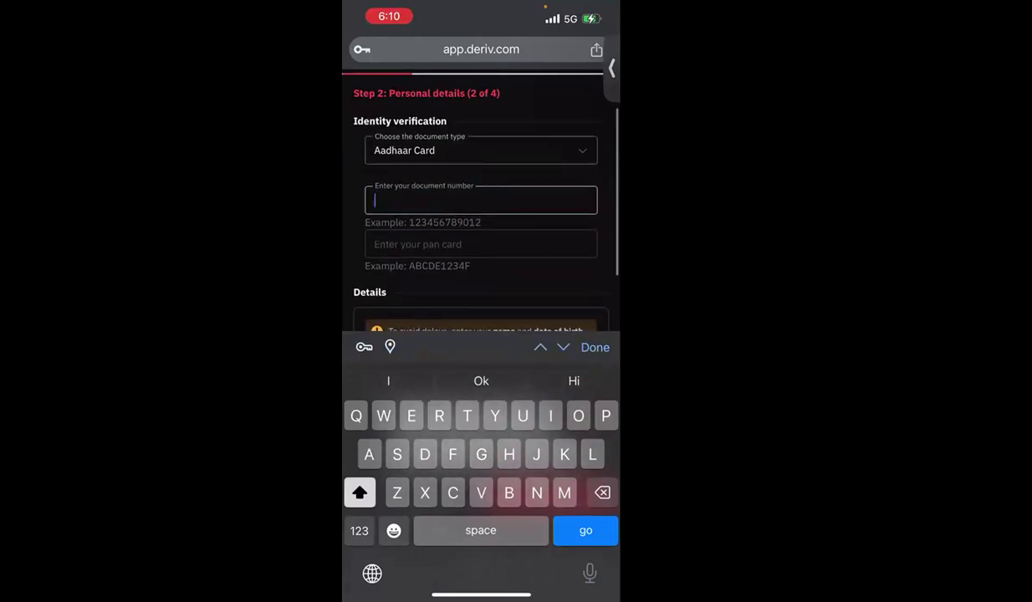
pyautogui.click(480, 153)
pyautogui.click(460, 197)
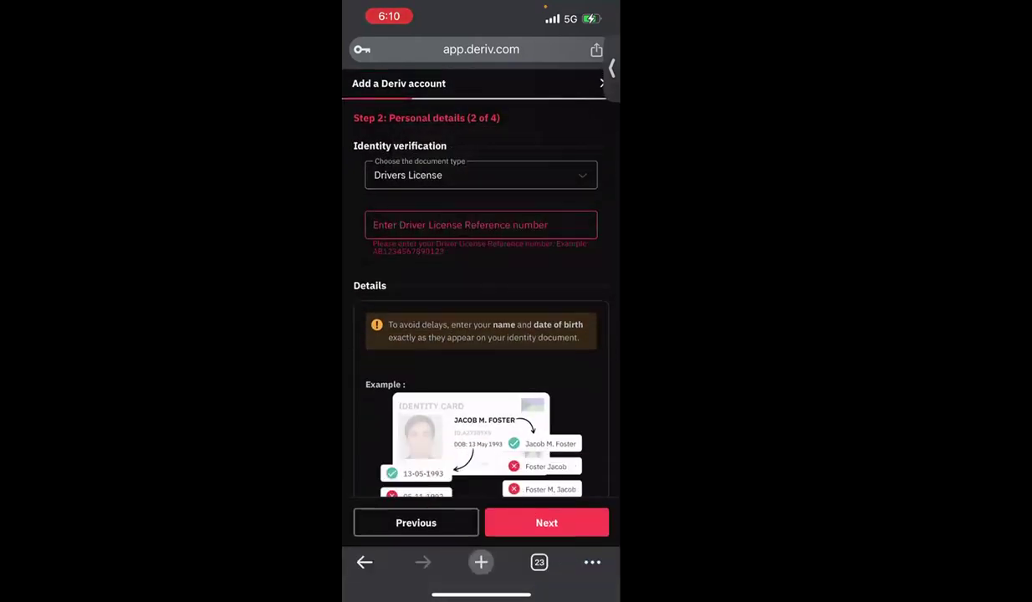
# - Enter the driver's licence reference number and close the keyboard
pyautogui.scroll(-5, 480, 334)
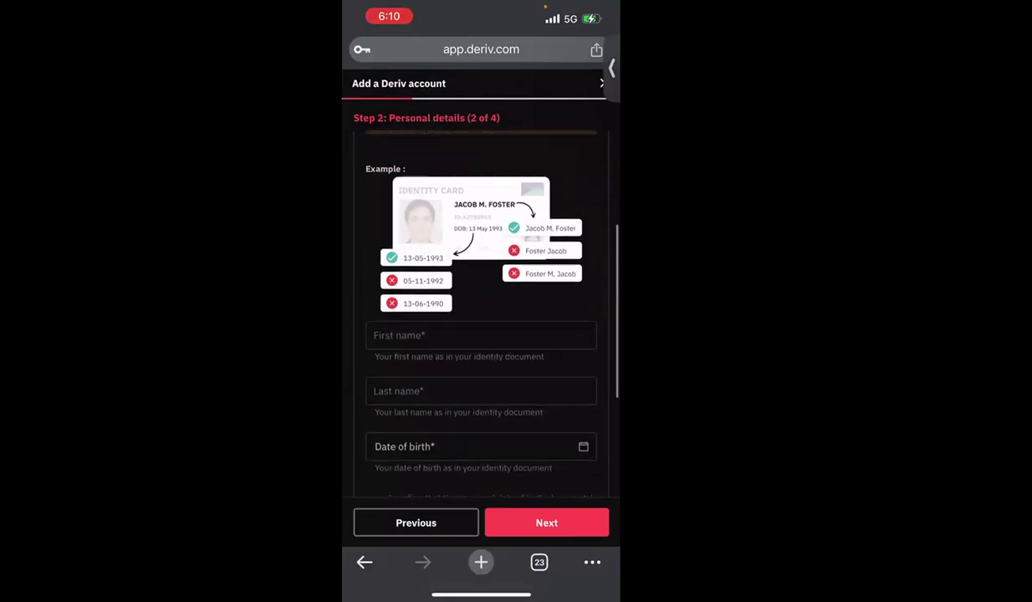
pyautogui.scroll(-3, 480, 334)
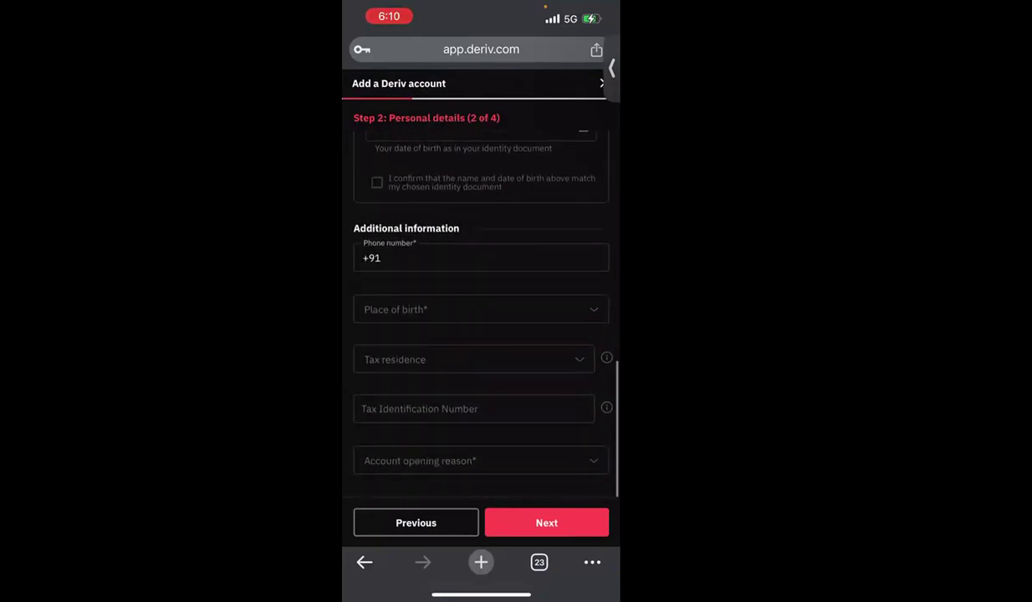
pyautogui.click(546, 522)
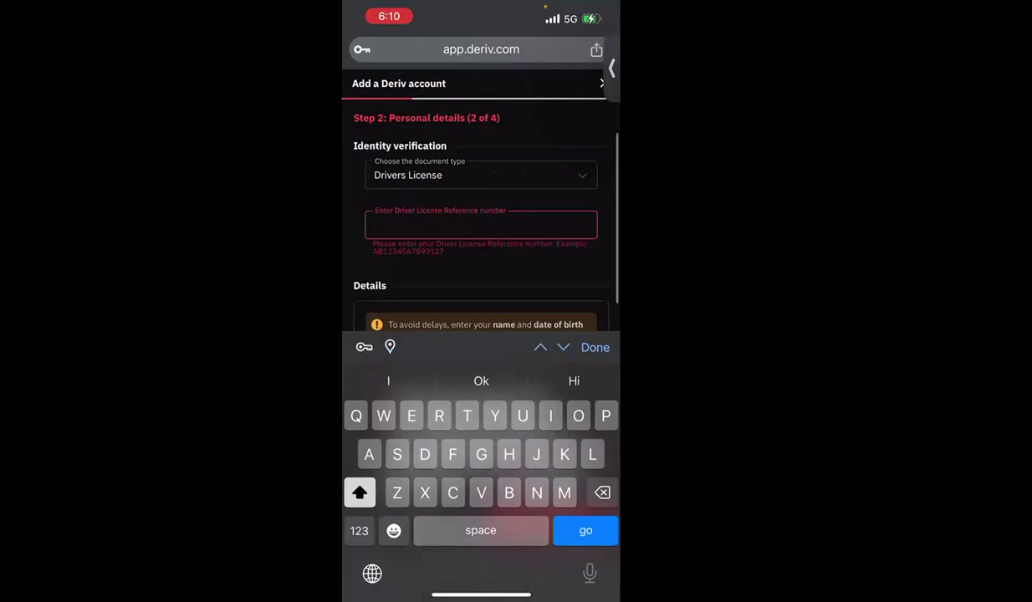
pyautogui.click(359, 530)
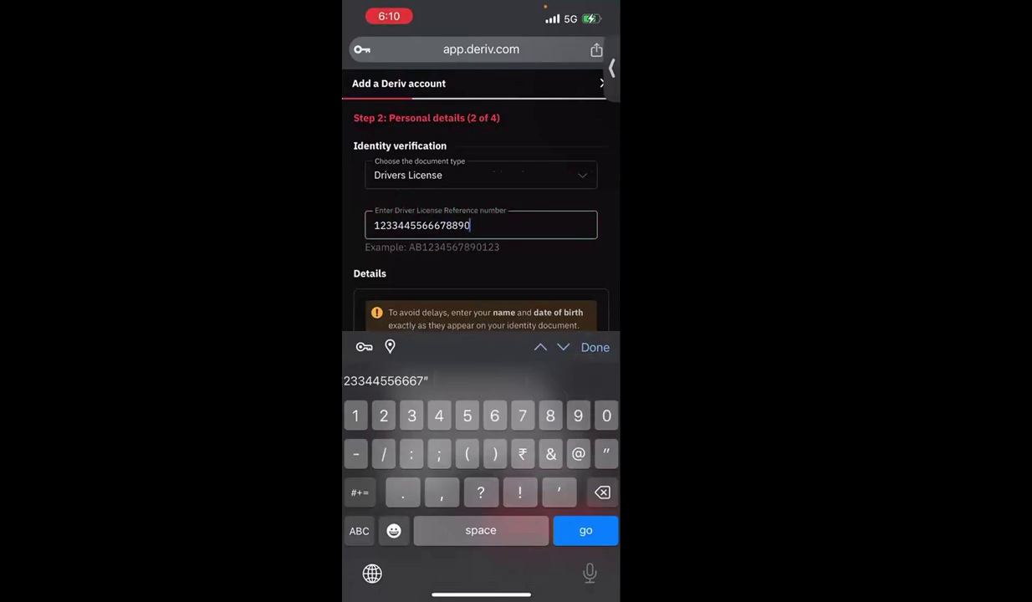
pyautogui.click(594, 347)
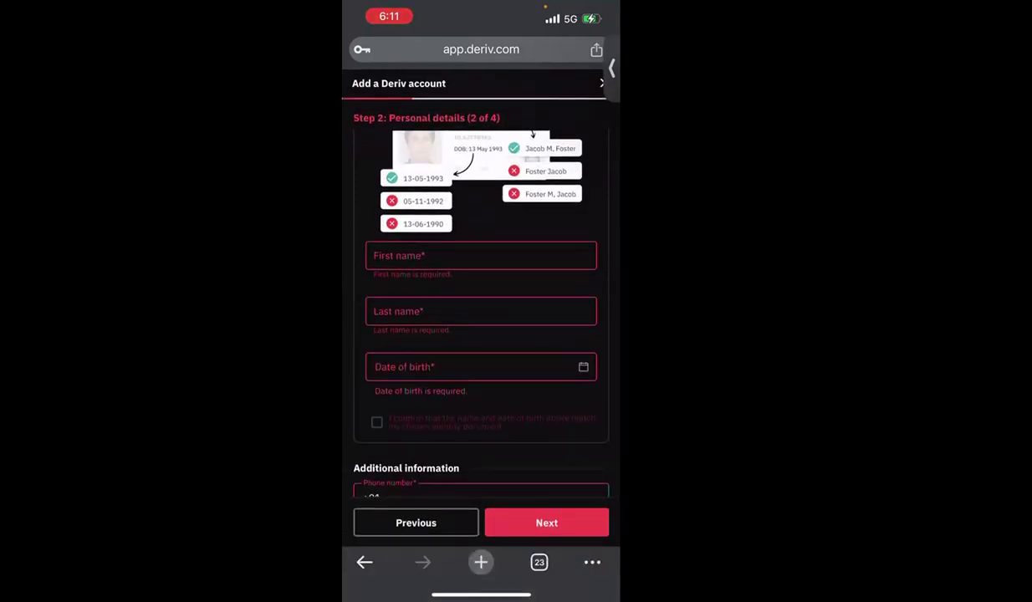
# - Switch back to the Trader's Hub browser tab
pyautogui.scroll(3, 481, 317)
pyautogui.click(538, 562)
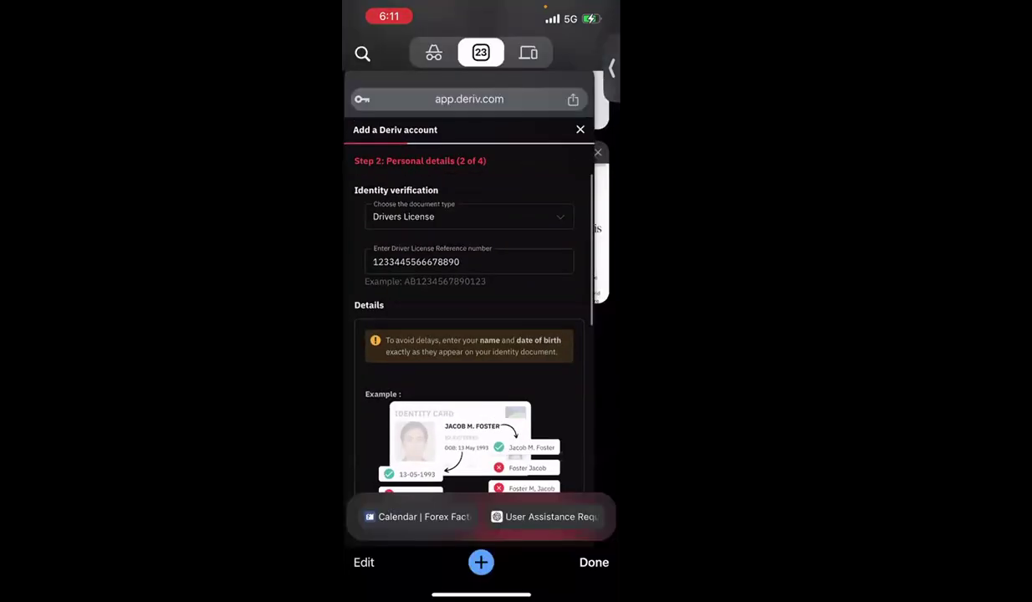
pyautogui.click(413, 397)
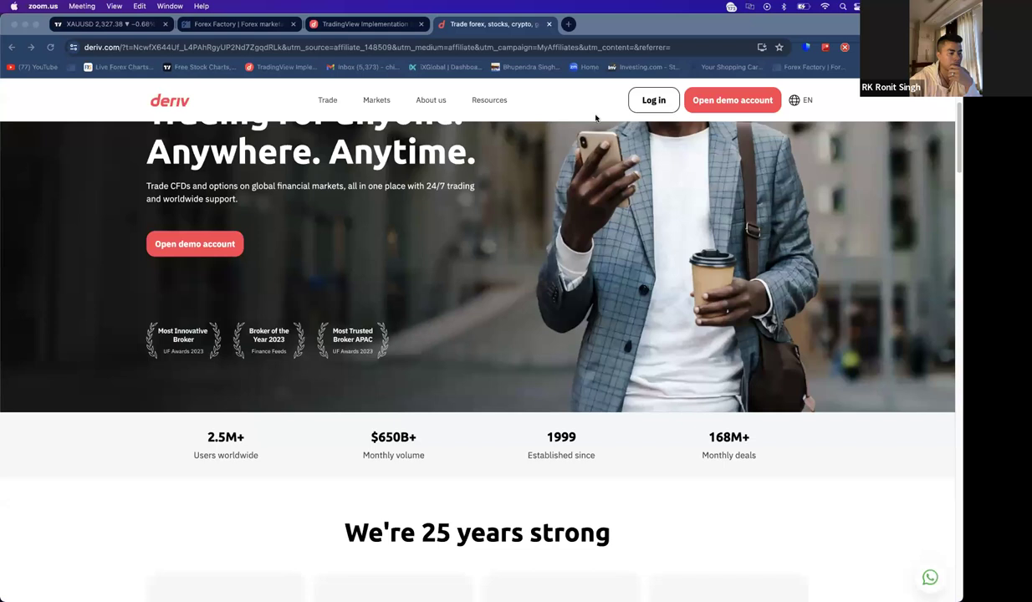
# - Log in to Deriv with a saved account from Chrome's autofill, reaching Trader's Hub
pyautogui.click(657, 95)
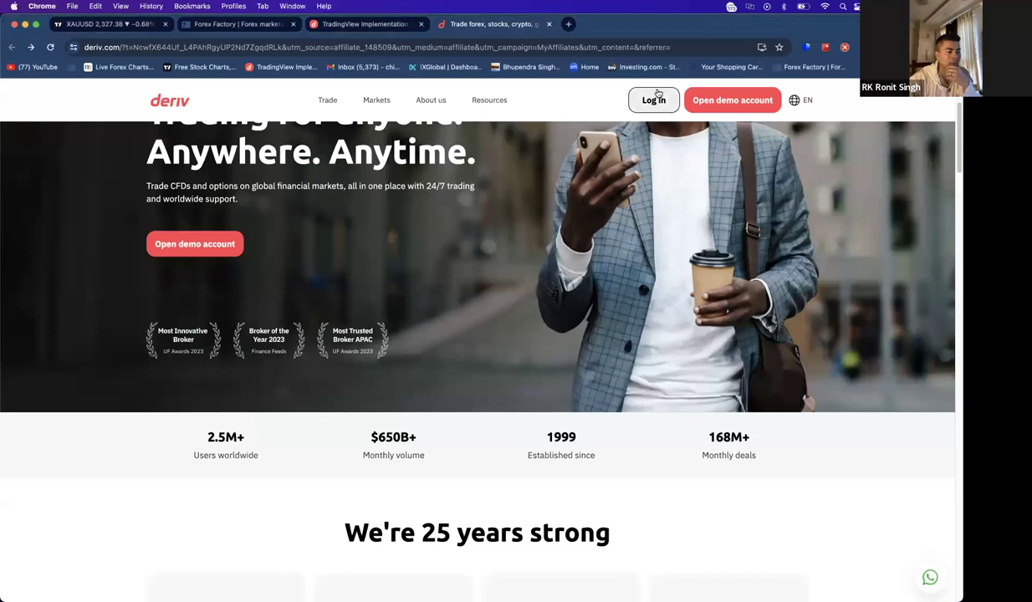
pyautogui.click(655, 100)
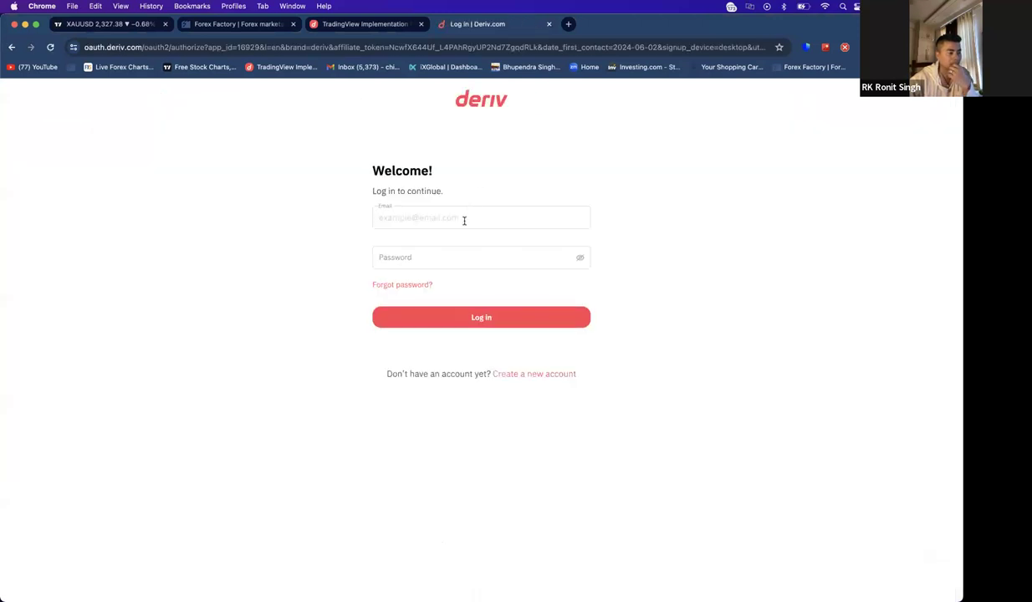
pyautogui.click(464, 219)
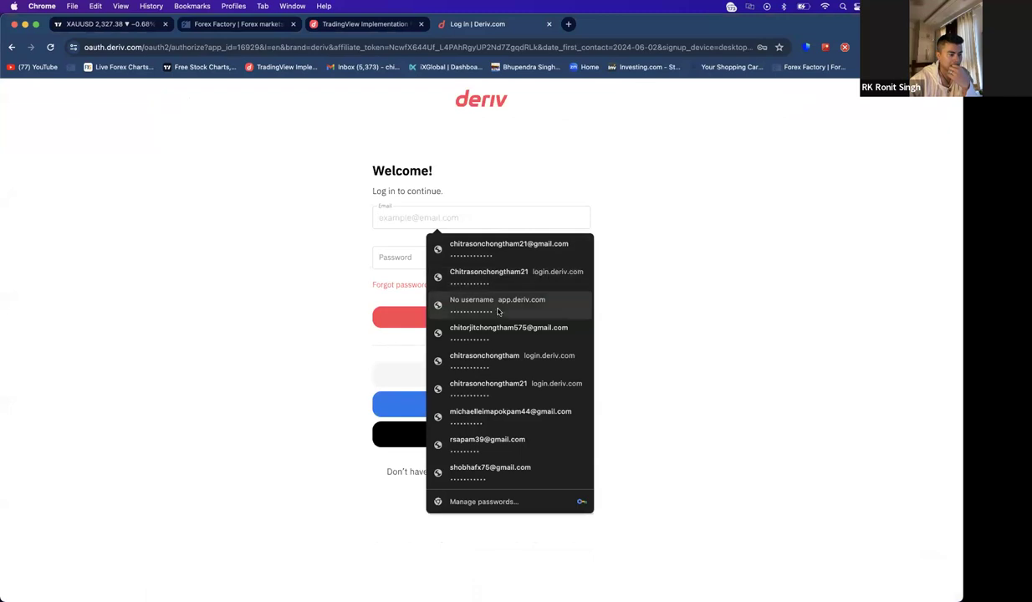
pyautogui.click(497, 332)
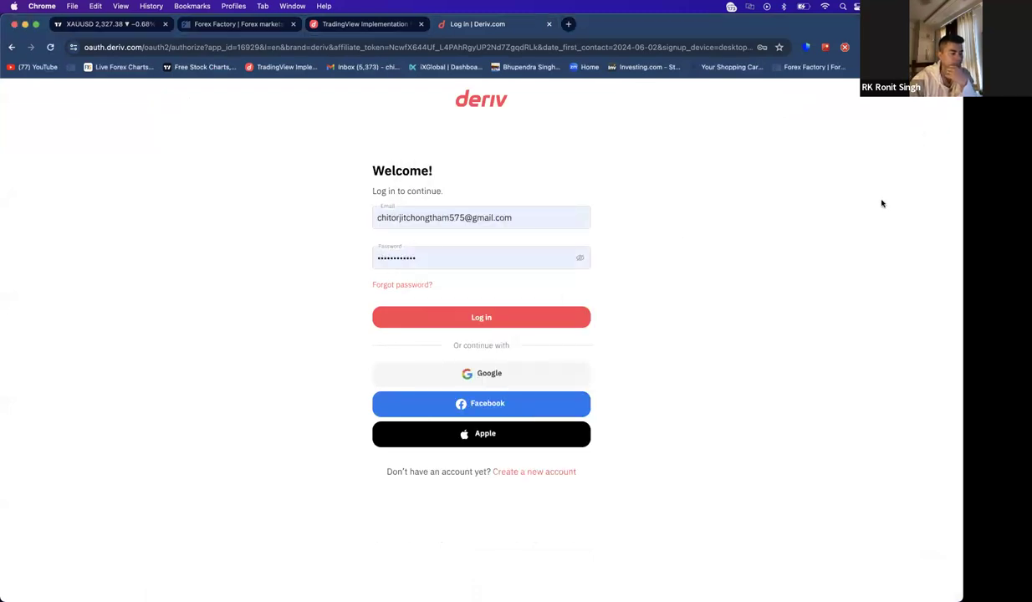
pyautogui.click(519, 315)
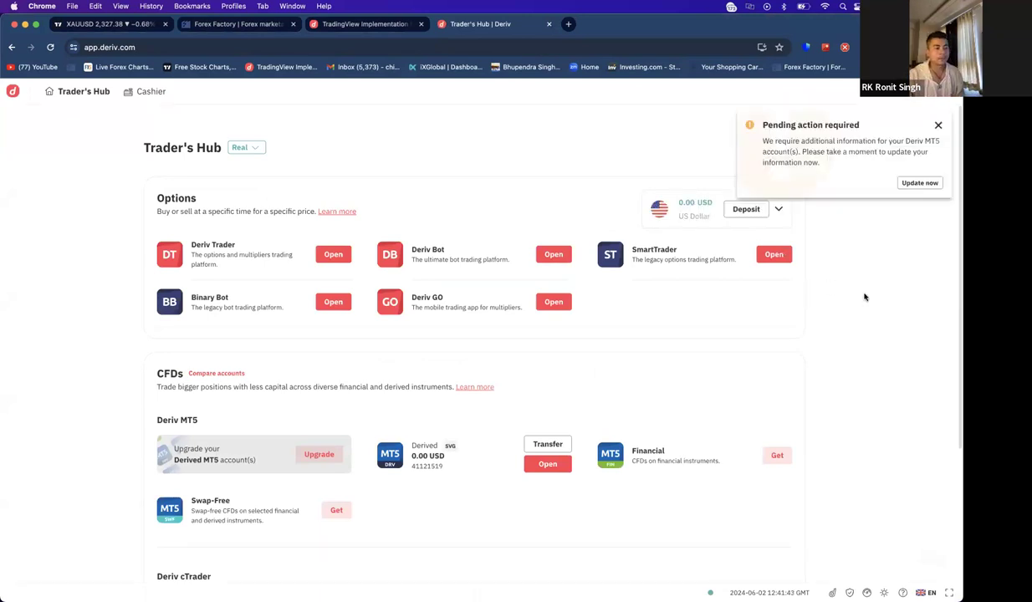
# - Dismiss the pending-action notice, reopen Personal details settings, and check then close the account list
pyautogui.click(938, 126)
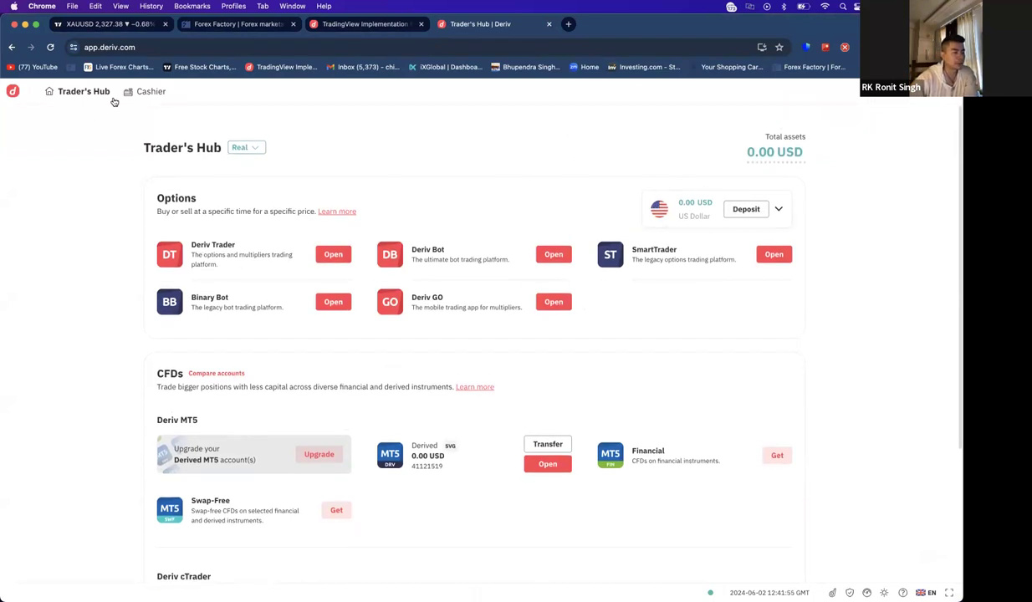
pyautogui.click(899, 92)
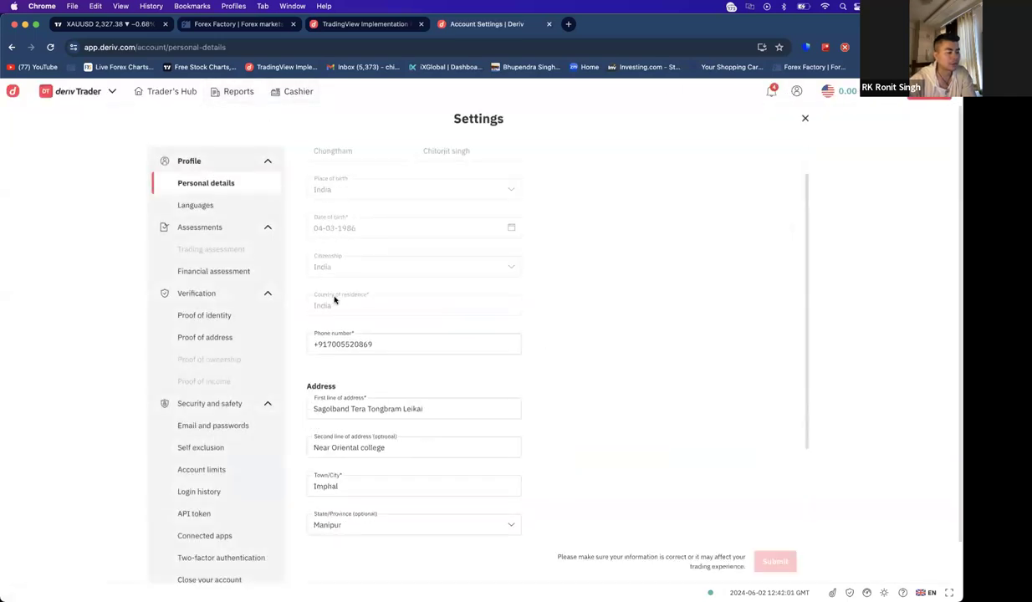
pyautogui.click(800, 115)
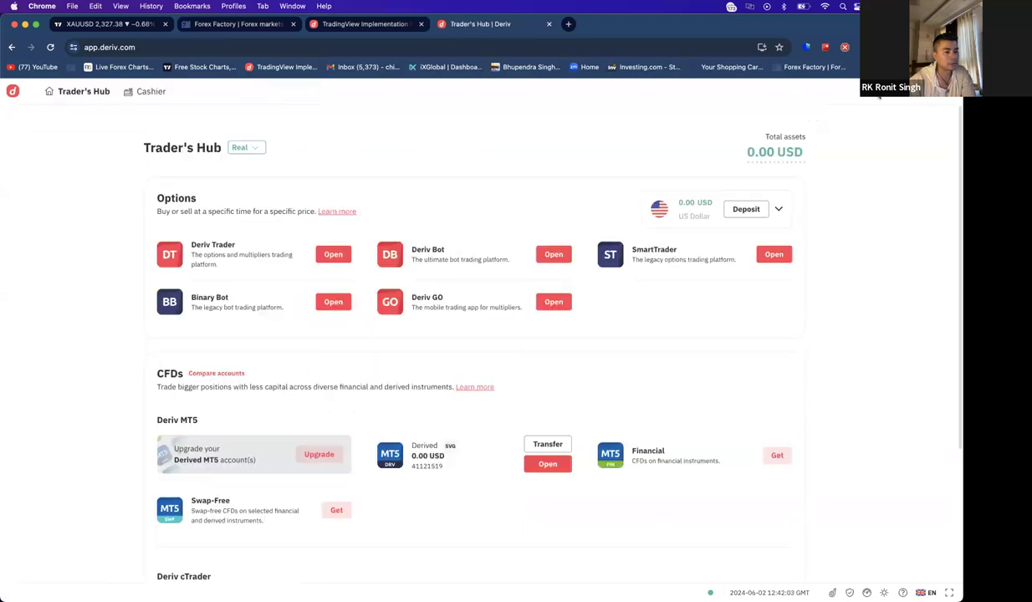
pyautogui.click(949, 94)
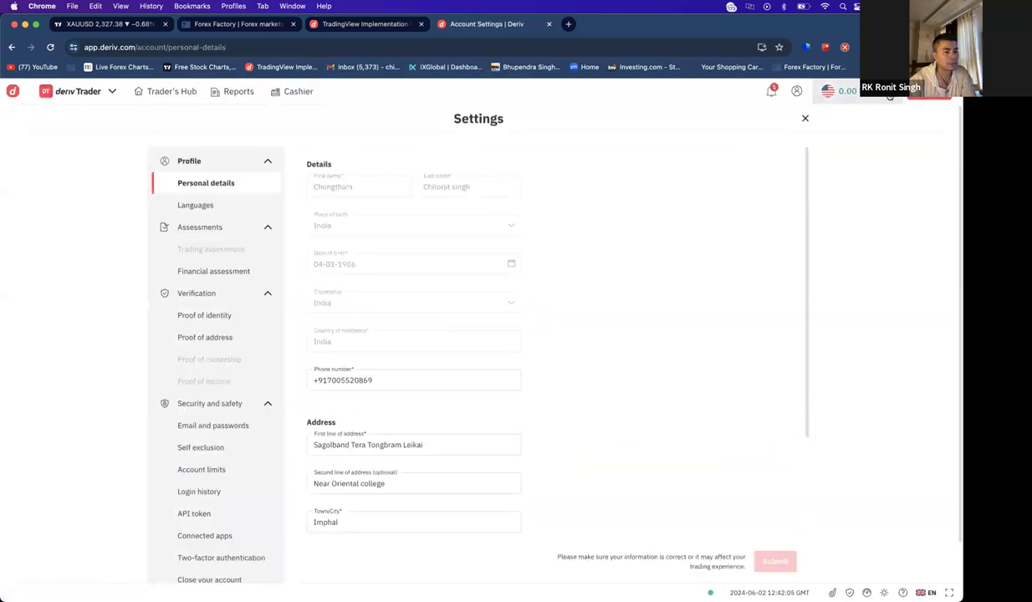
pyautogui.click(844, 91)
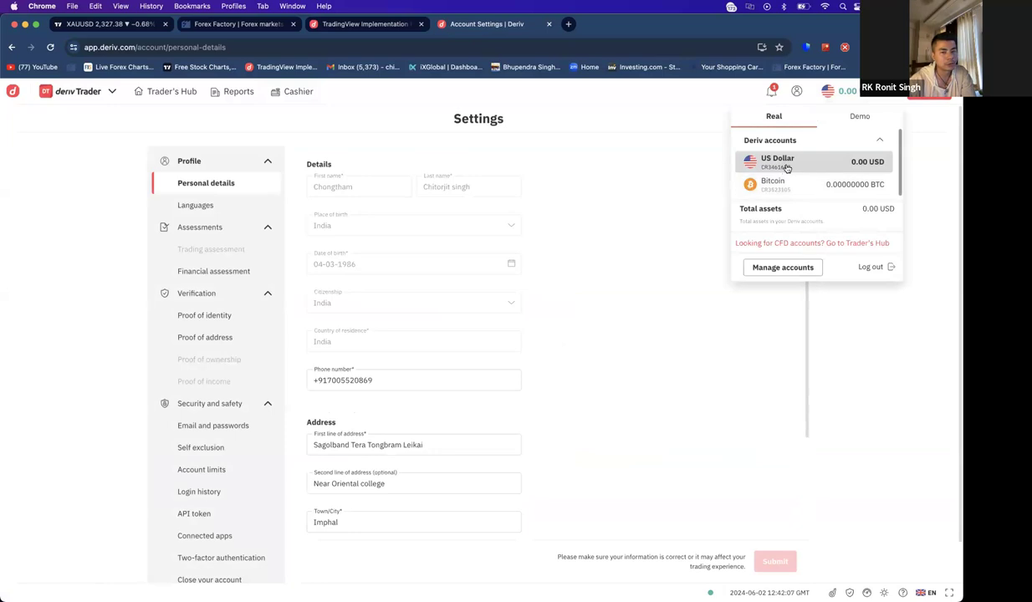
pyautogui.click(933, 173)
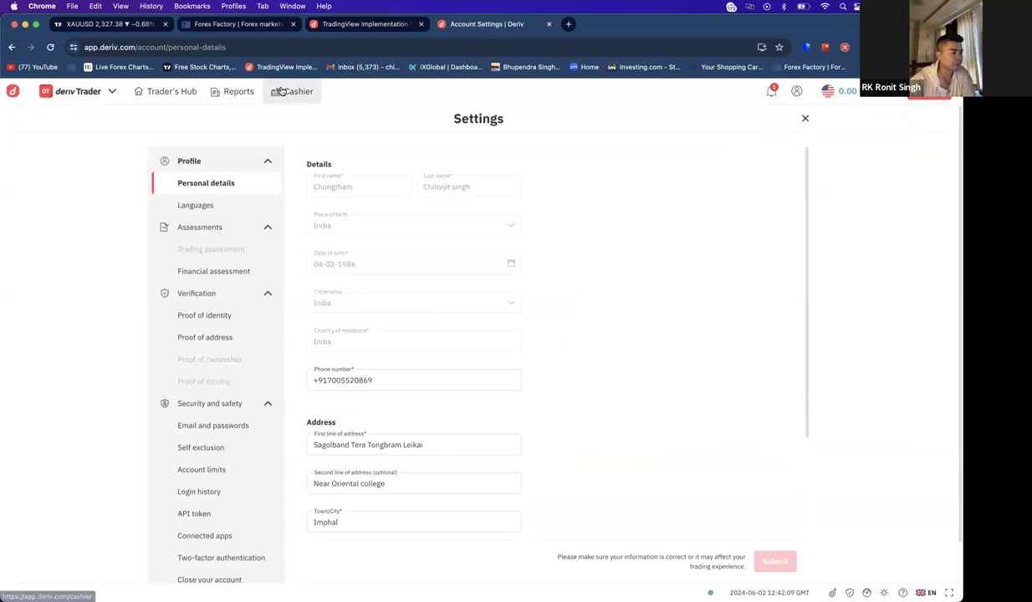
pyautogui.click(146, 94)
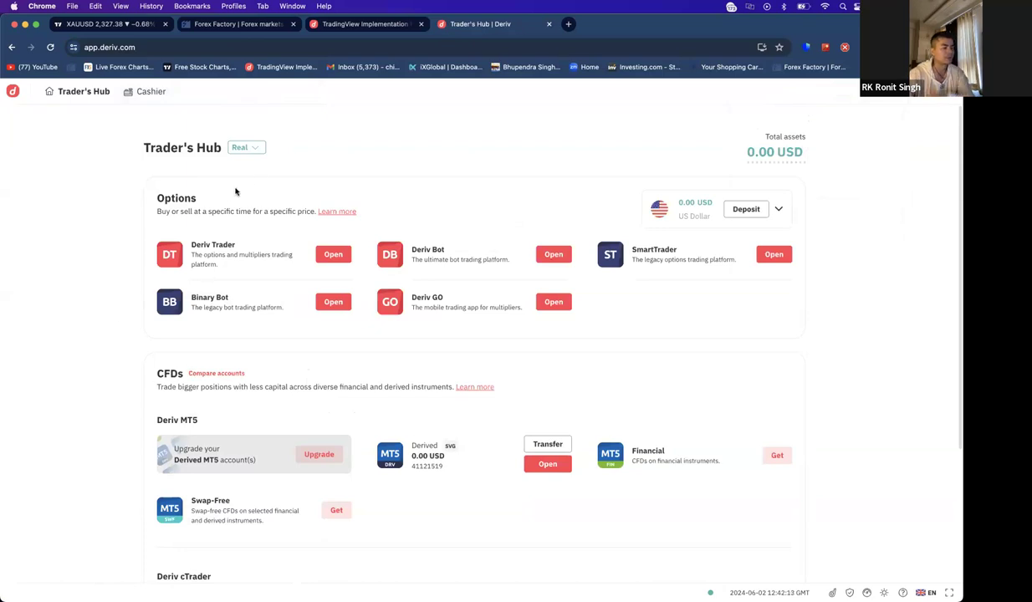
pyautogui.click(250, 148)
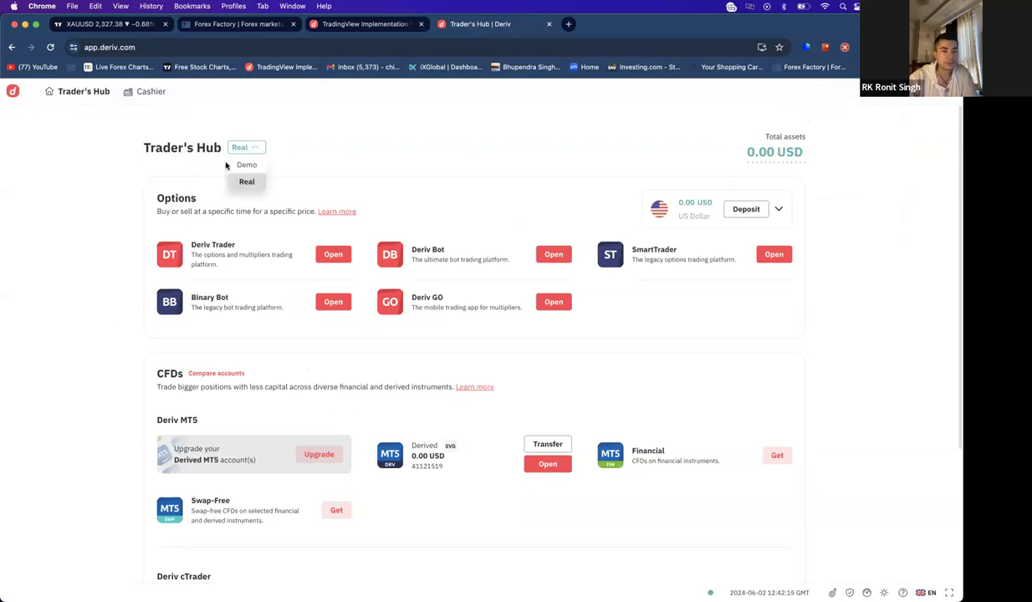
pyautogui.click(243, 164)
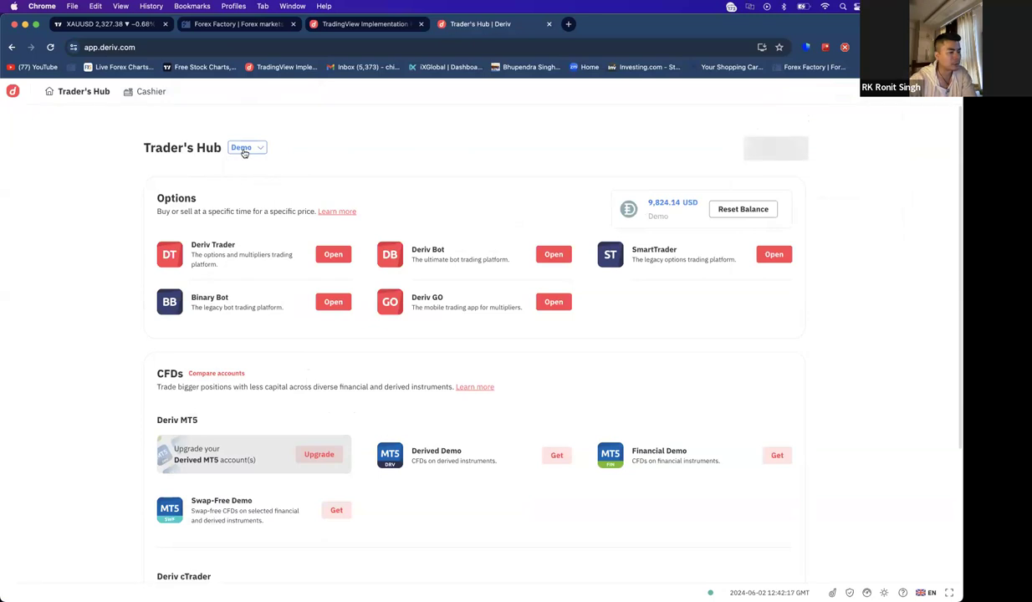
pyautogui.click(729, 215)
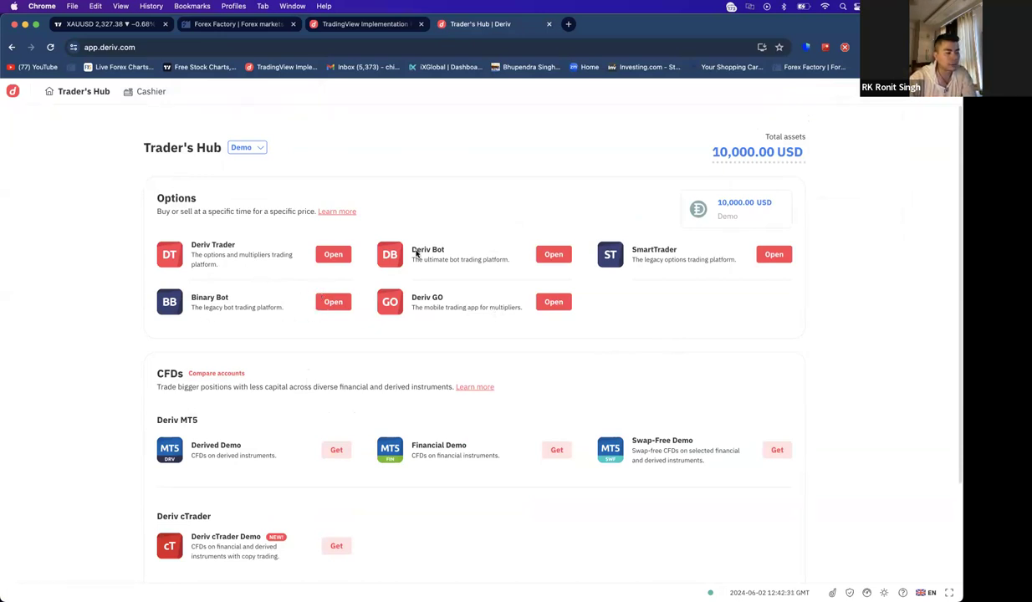
# - Move from Binary Bot to the newer Deriv Bot and skip its quick tour
pyautogui.click(333, 301)
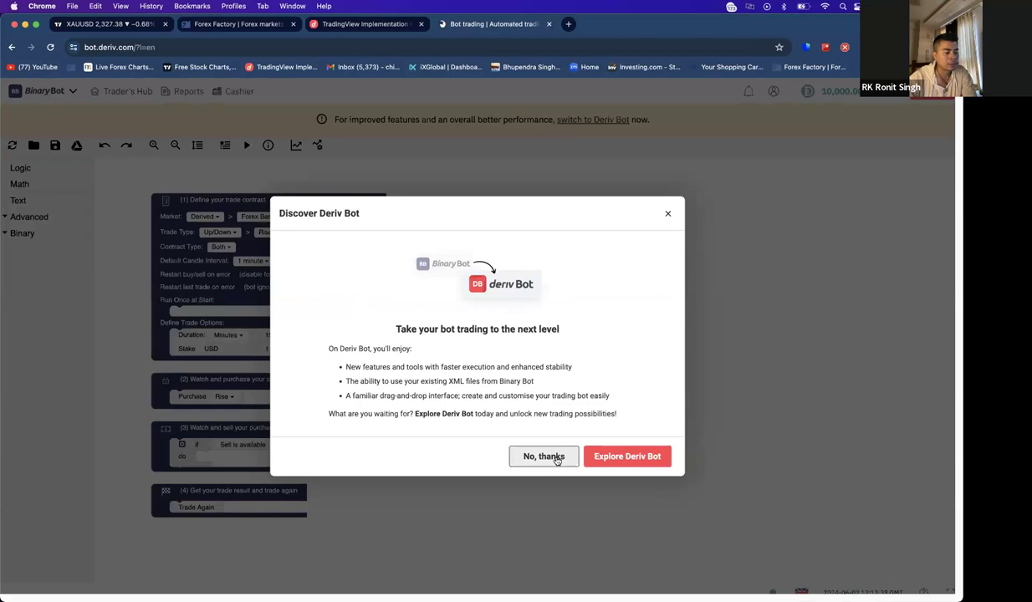
pyautogui.click(623, 457)
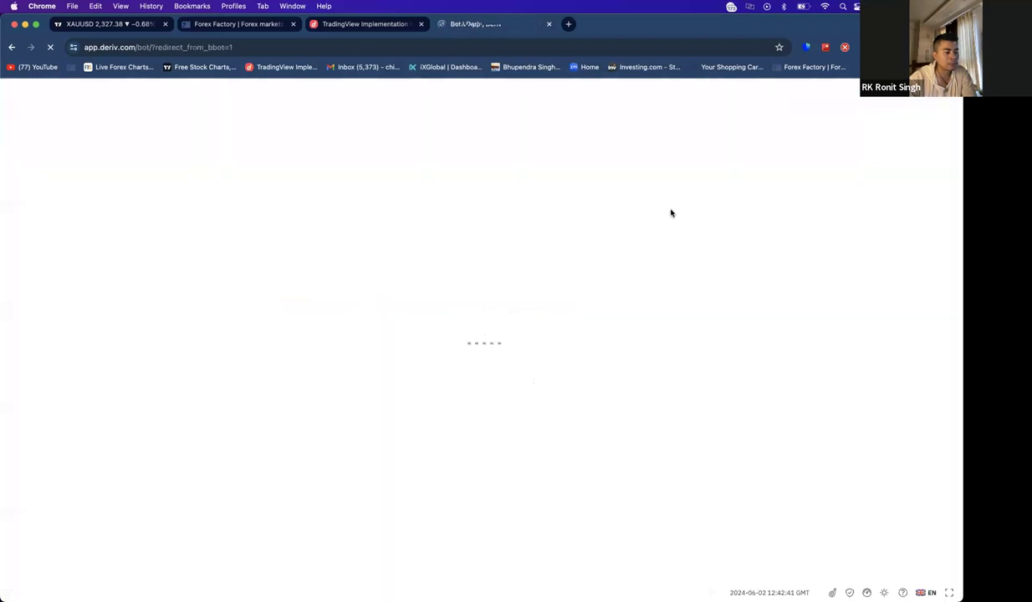
pyautogui.click(309, 25)
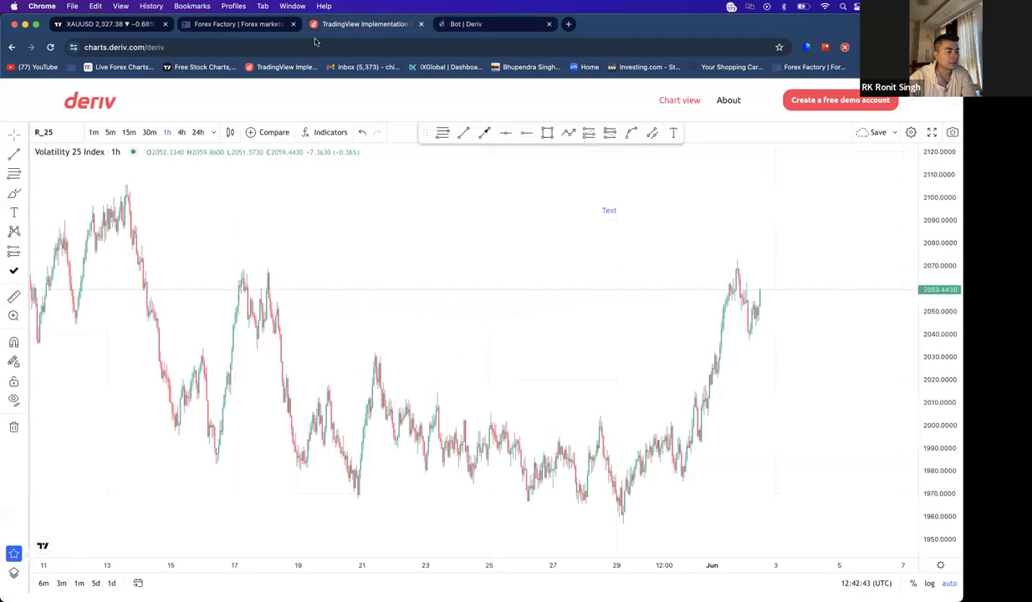
pyautogui.click(456, 24)
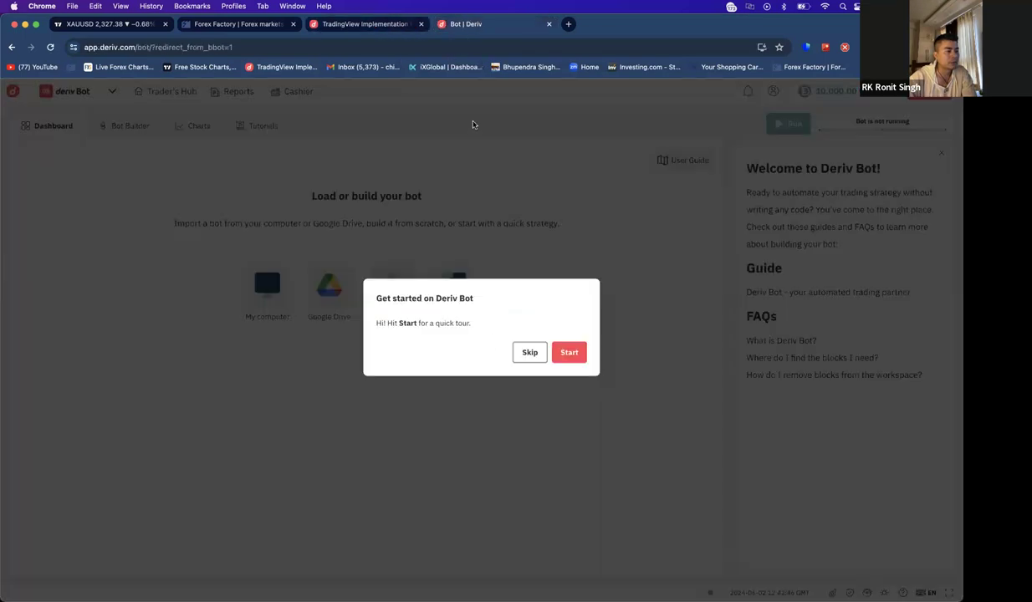
pyautogui.click(530, 349)
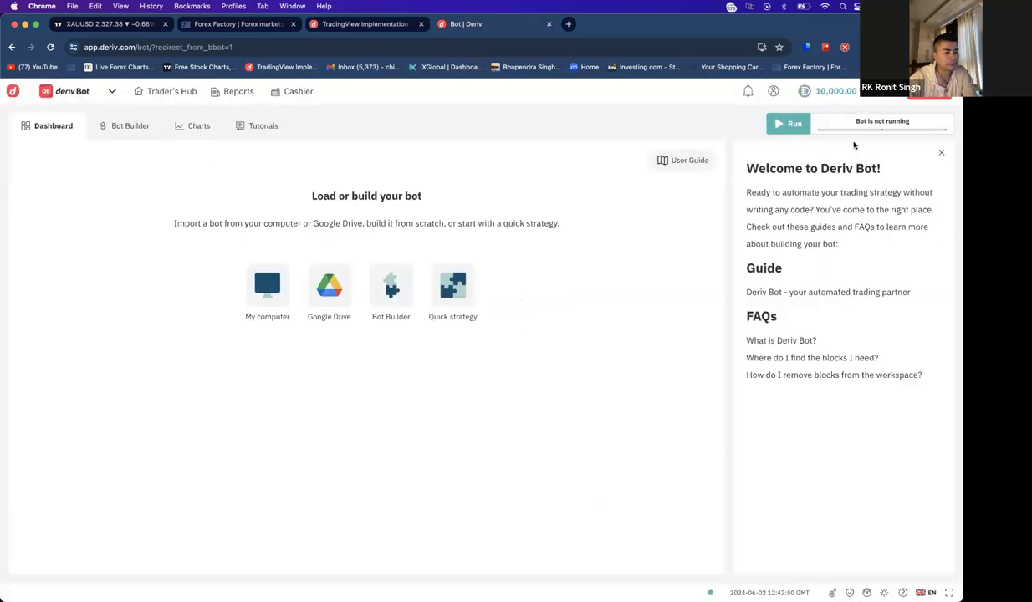
# - Run the default Untitled Bot, close the Welcome panel, and head back to Trader's Hub
pyautogui.click(783, 125)
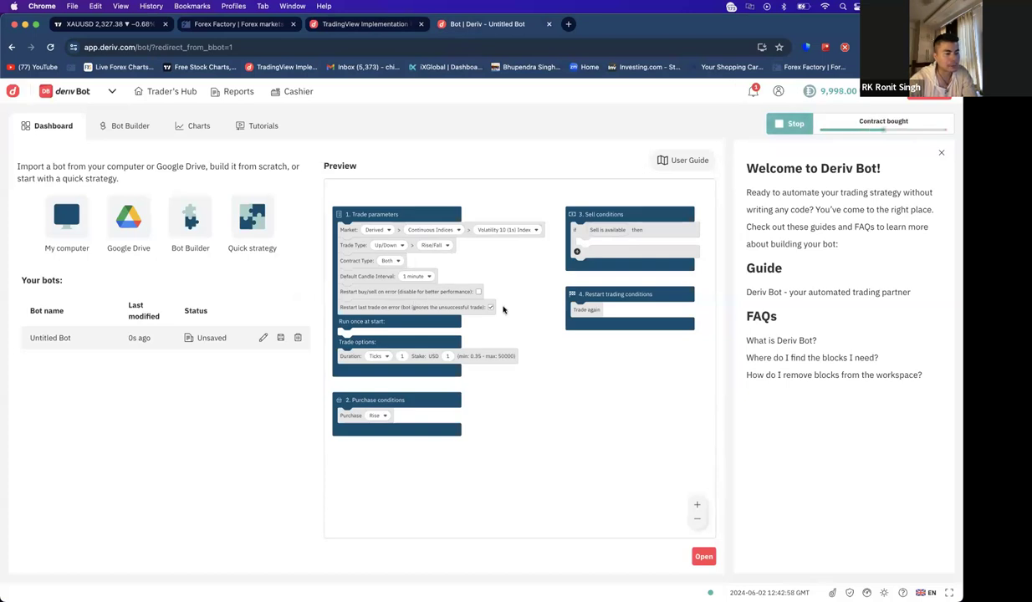
pyautogui.click(940, 152)
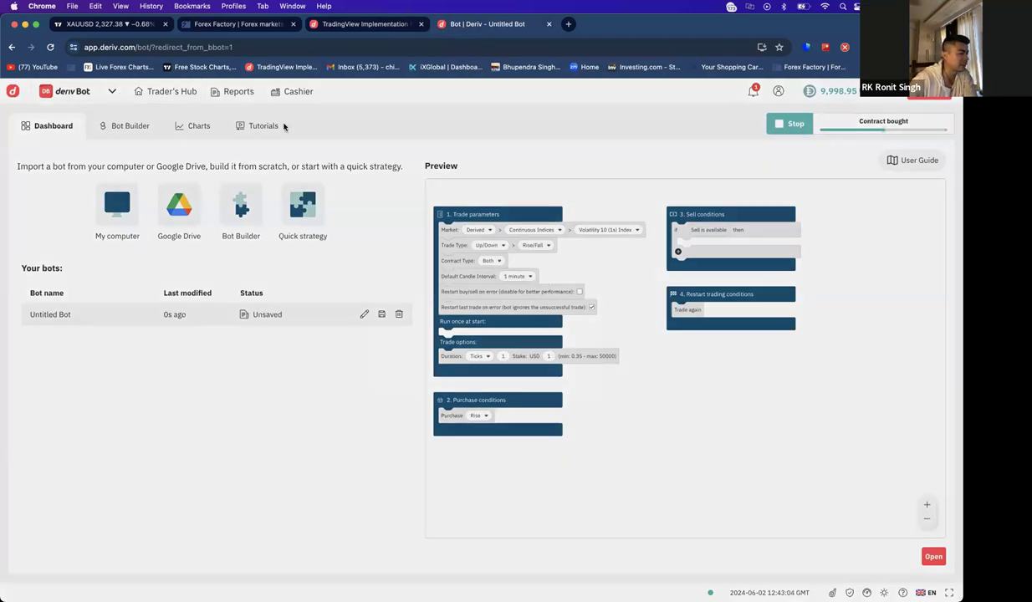
pyautogui.click(165, 91)
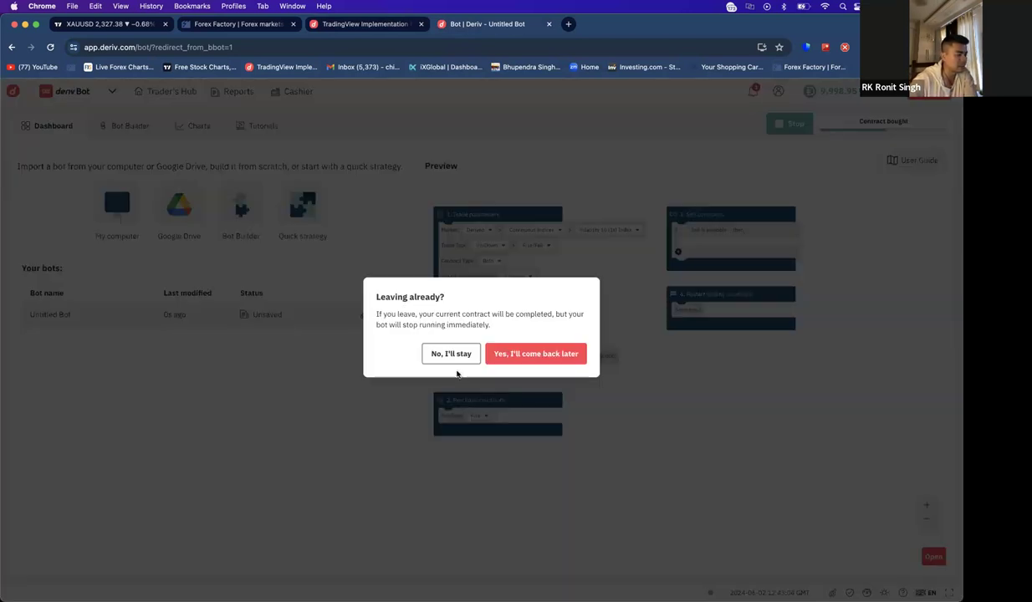
# - Confirm leaving Deriv Bot for later and scroll Trader's Hub down to the CFDs section
pyautogui.click(537, 353)
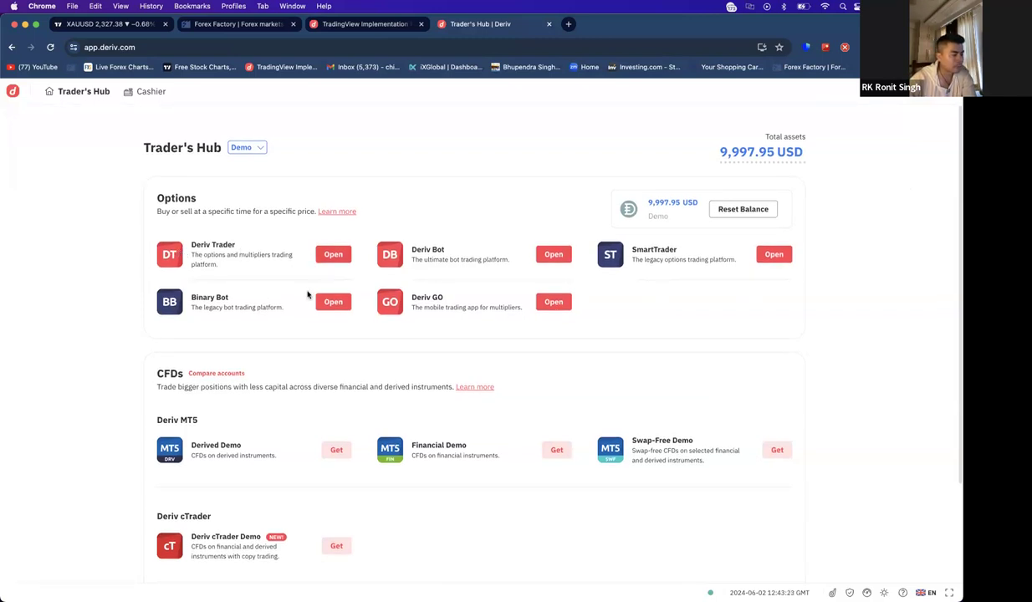
pyautogui.scroll(-2, 153, 306)
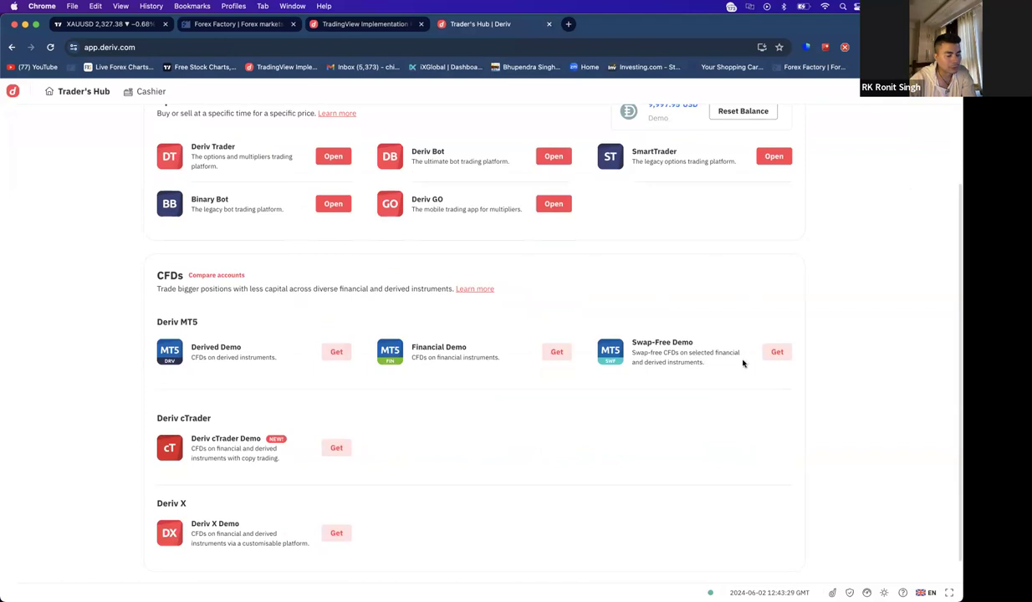
pyautogui.scroll(-1, 441, 382)
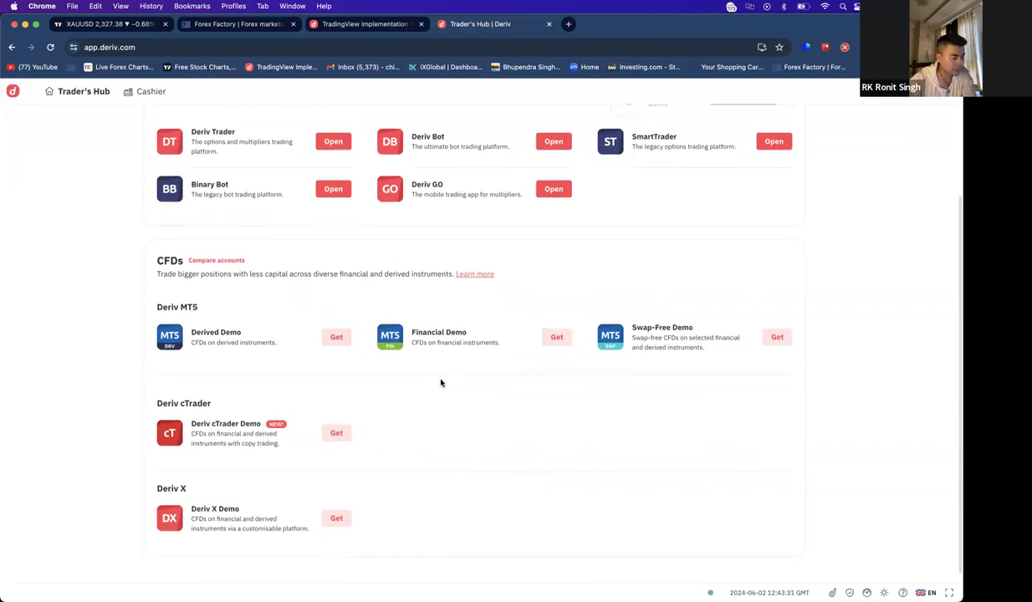
pyautogui.scroll(-1, 384, 351)
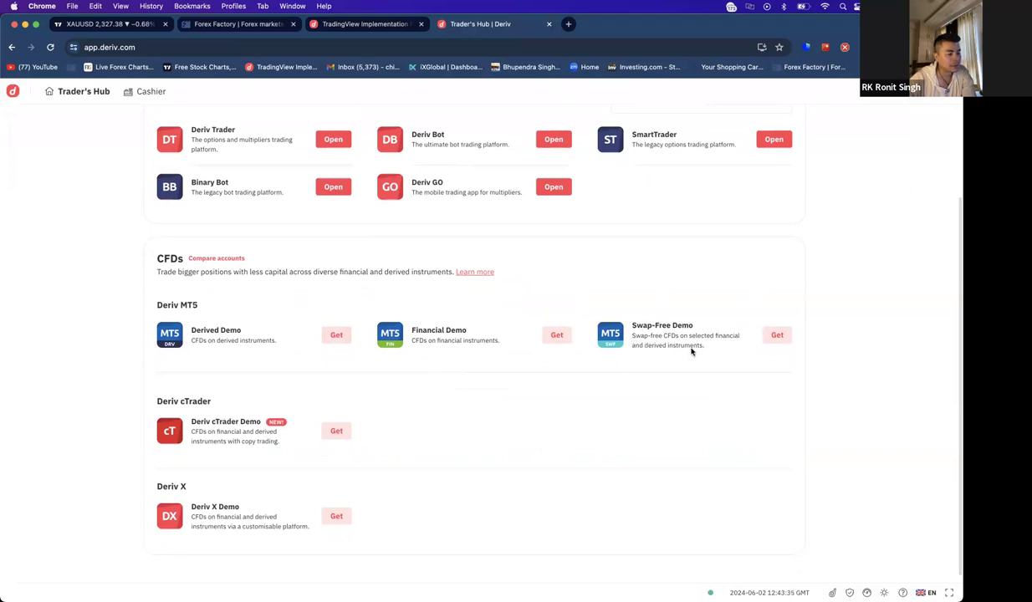
# - Cancel the Swap-Free Demo request, then try adding Derived Demo with a saved password
pyautogui.click(775, 335)
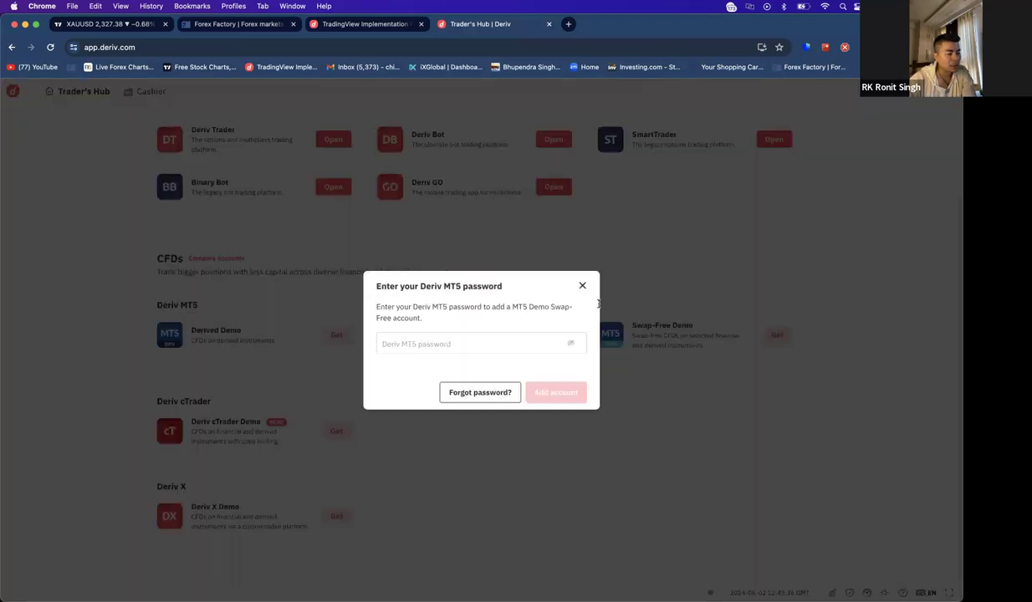
pyautogui.click(581, 287)
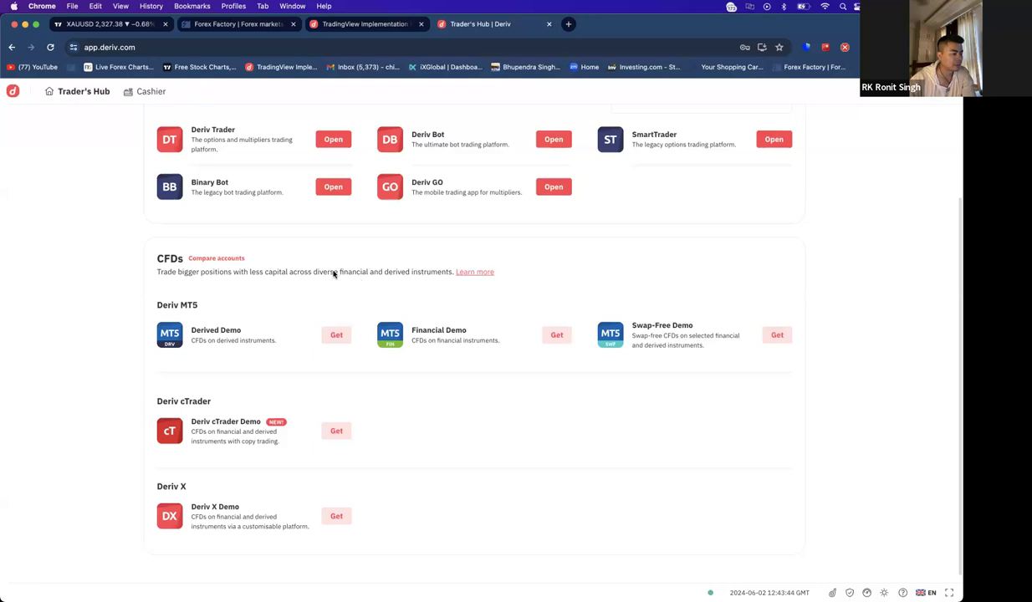
pyautogui.click(337, 335)
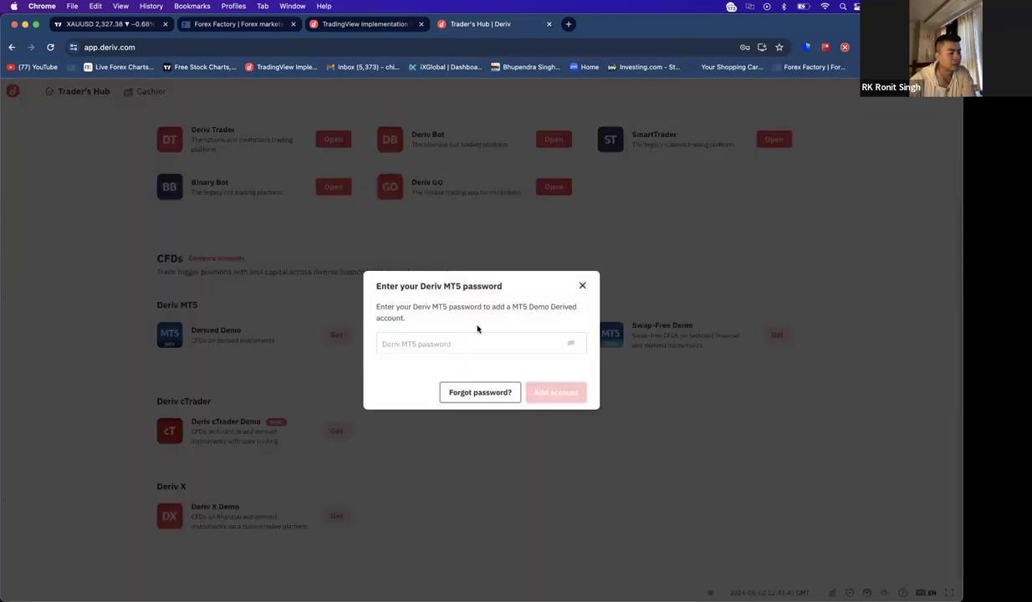
pyautogui.click(441, 340)
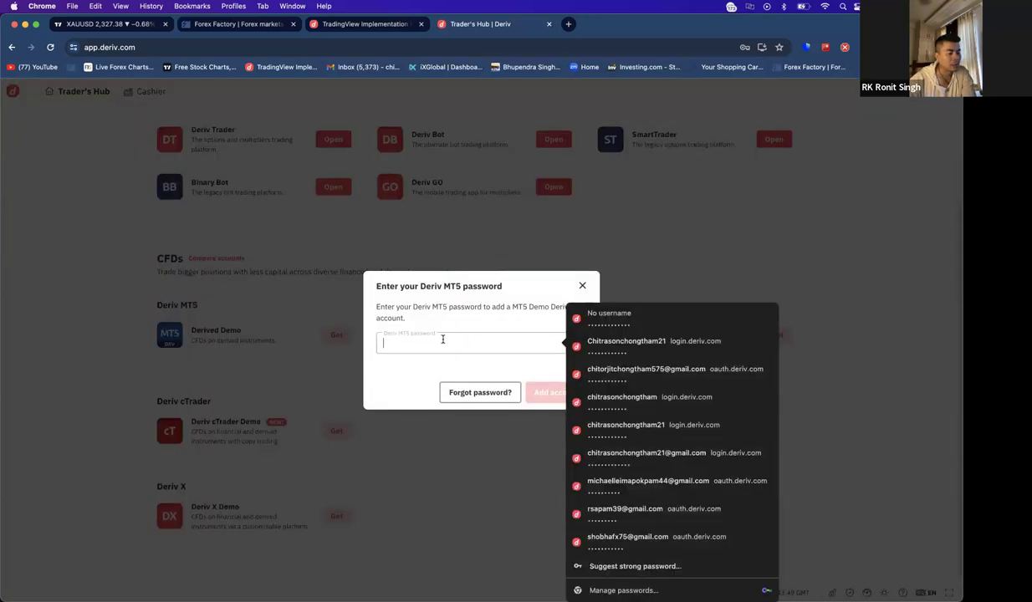
pyautogui.click(623, 364)
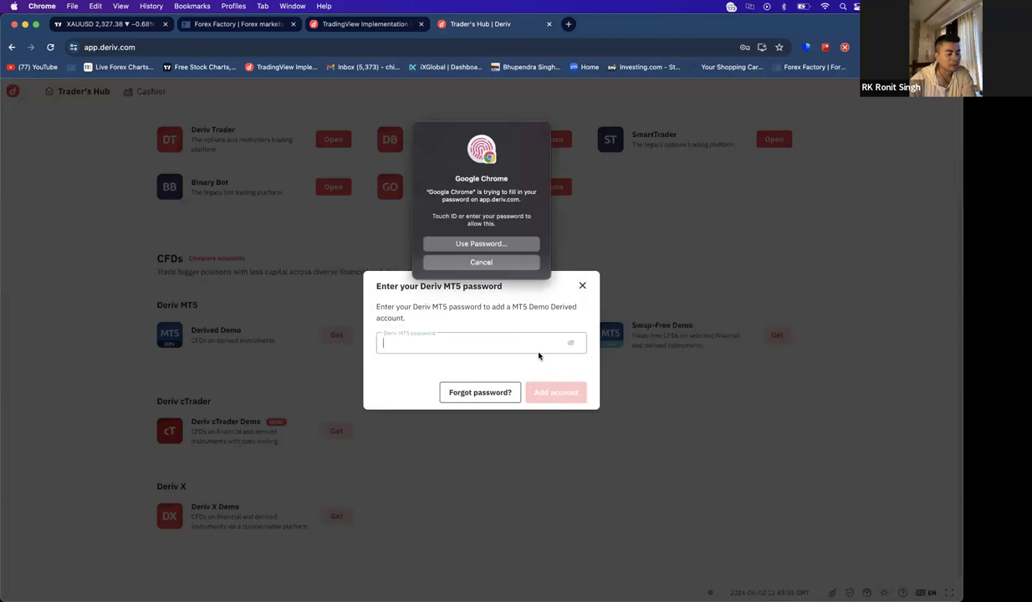
pyautogui.click(564, 402)
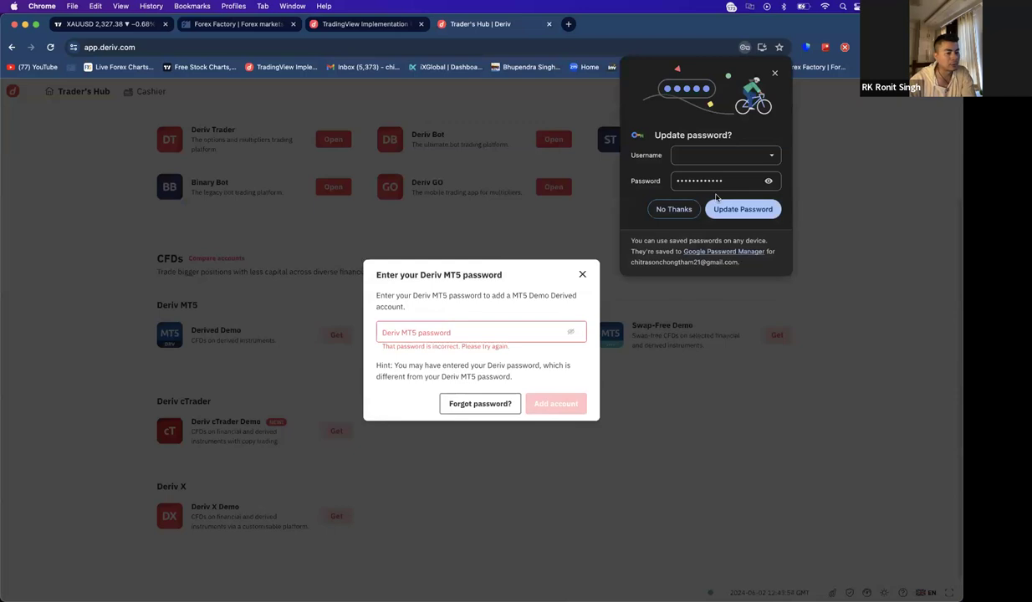
pyautogui.click(648, 209)
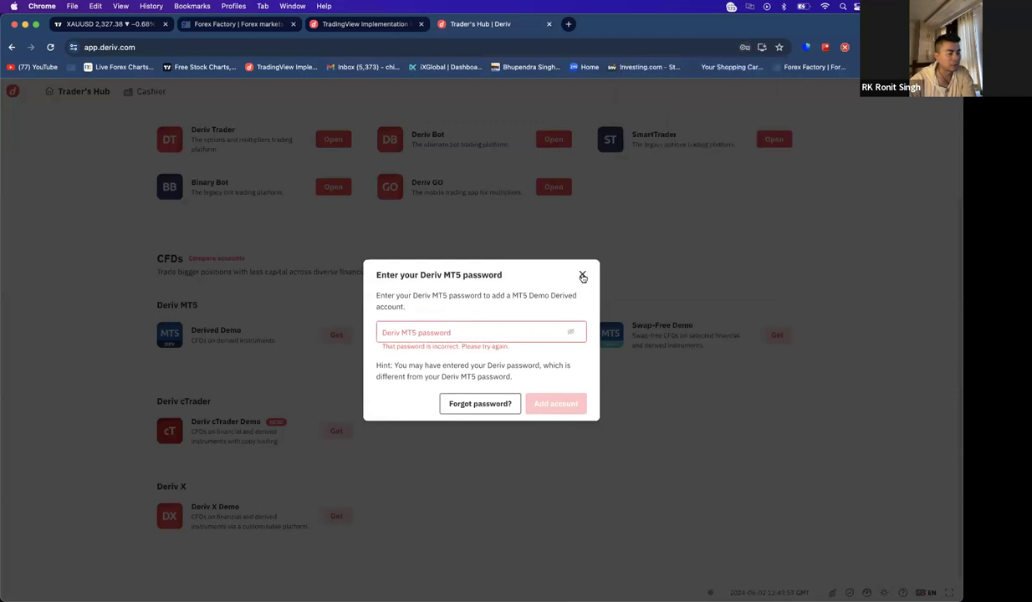
pyautogui.click(583, 276)
# - Retry Derived Demo with another saved password and close the rejected password request
pyautogui.click(337, 335)
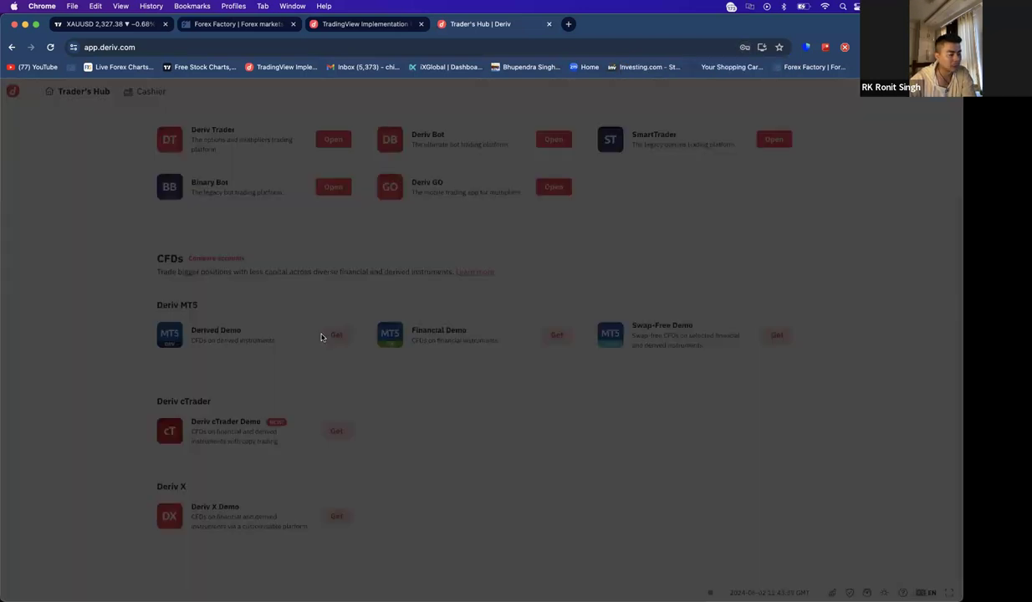
pyautogui.click(536, 345)
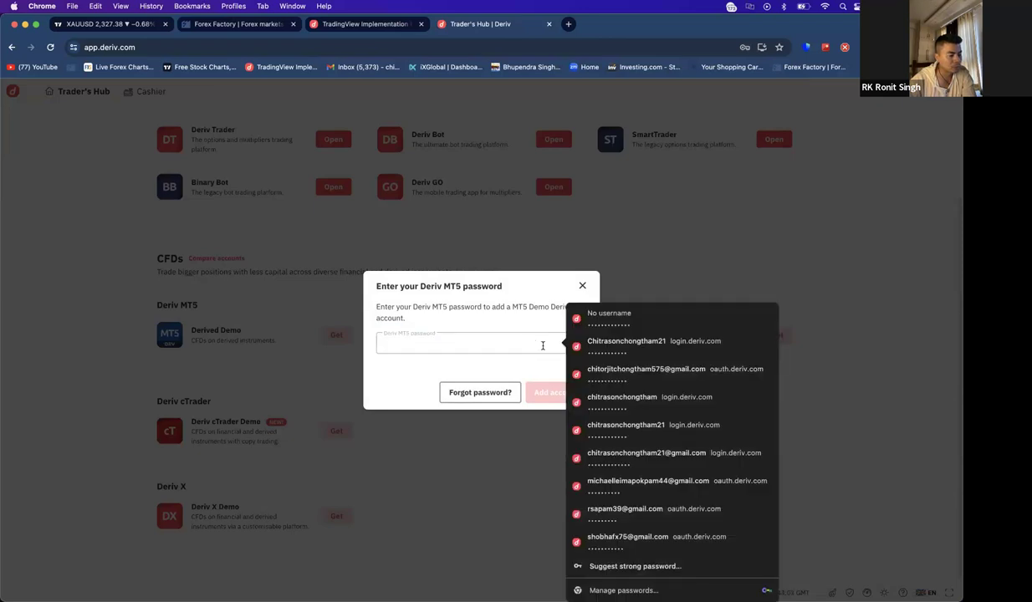
pyautogui.click(637, 369)
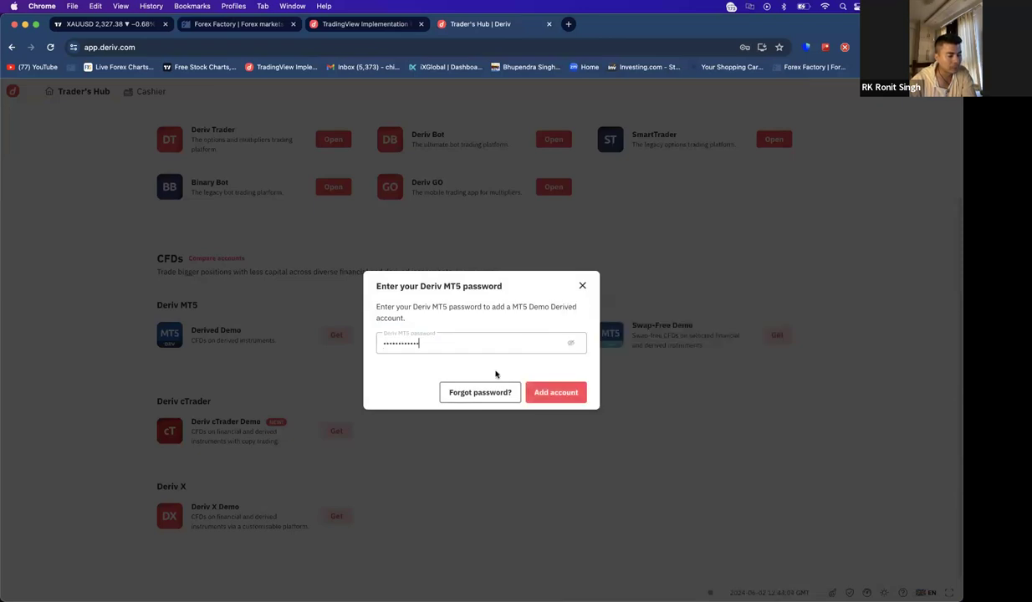
pyautogui.click(538, 392)
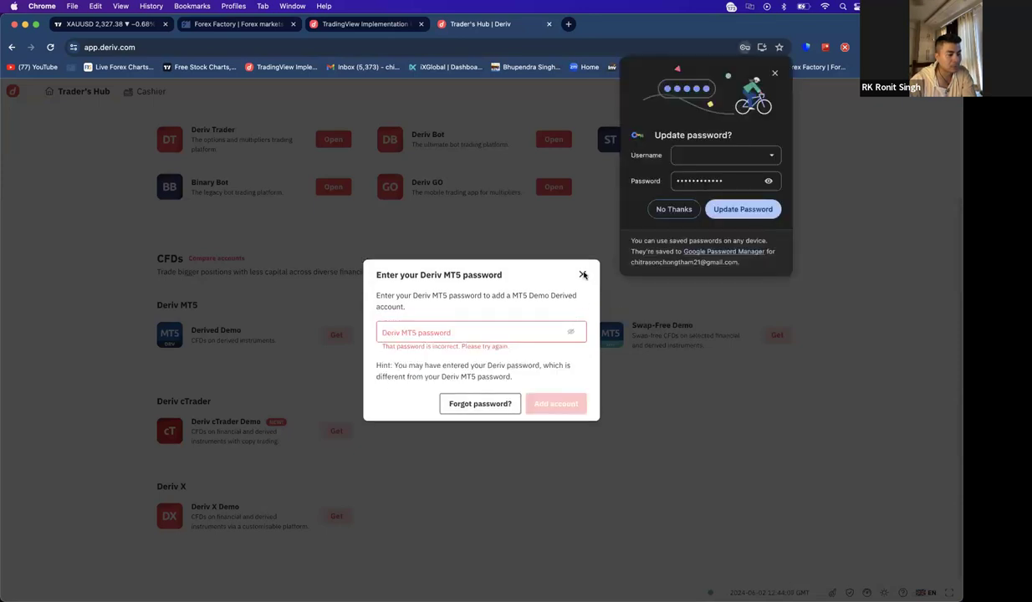
pyautogui.click(582, 275)
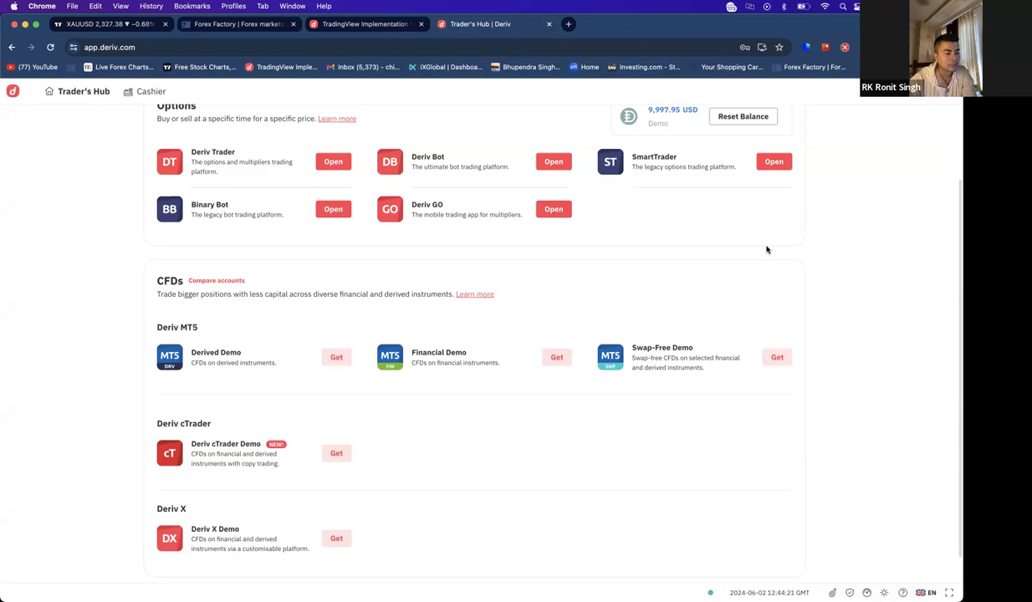
# - Open Deriv Trader, step back to Trader's Hub, and open Deriv Trader again
pyautogui.scroll(2, 639, 294)
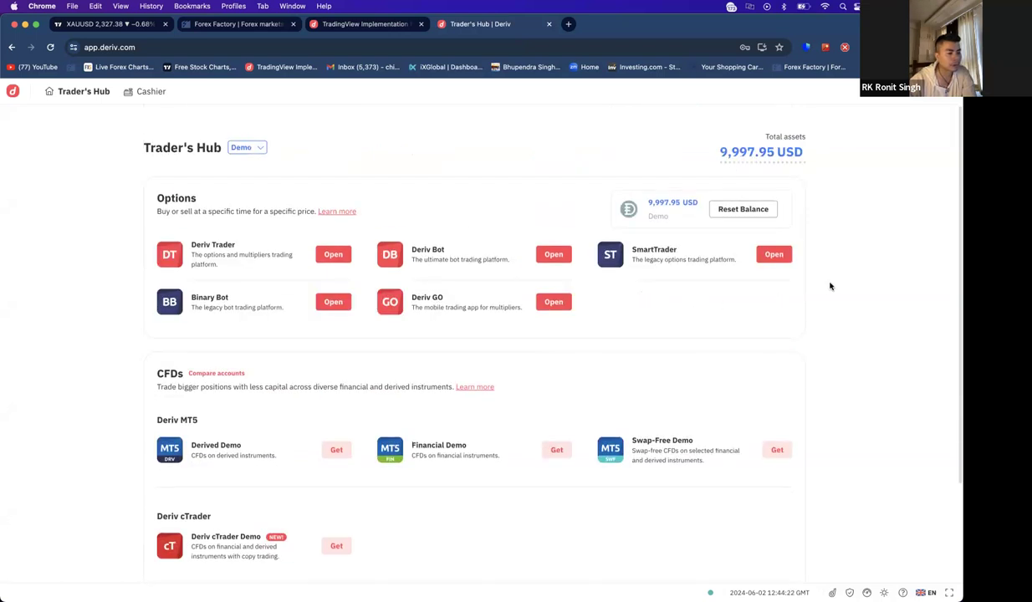
pyautogui.click(334, 258)
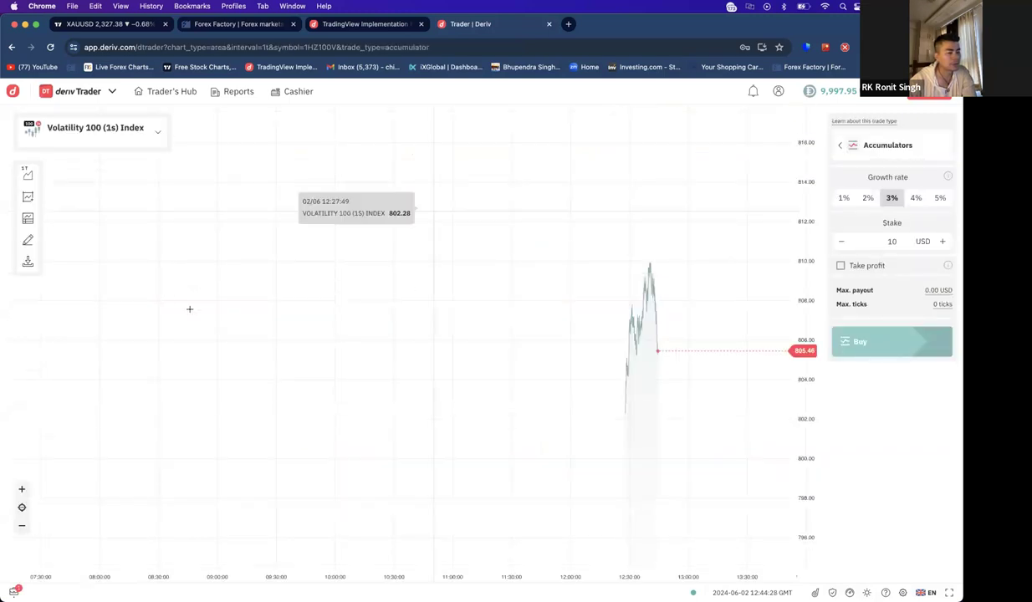
pyautogui.click(158, 94)
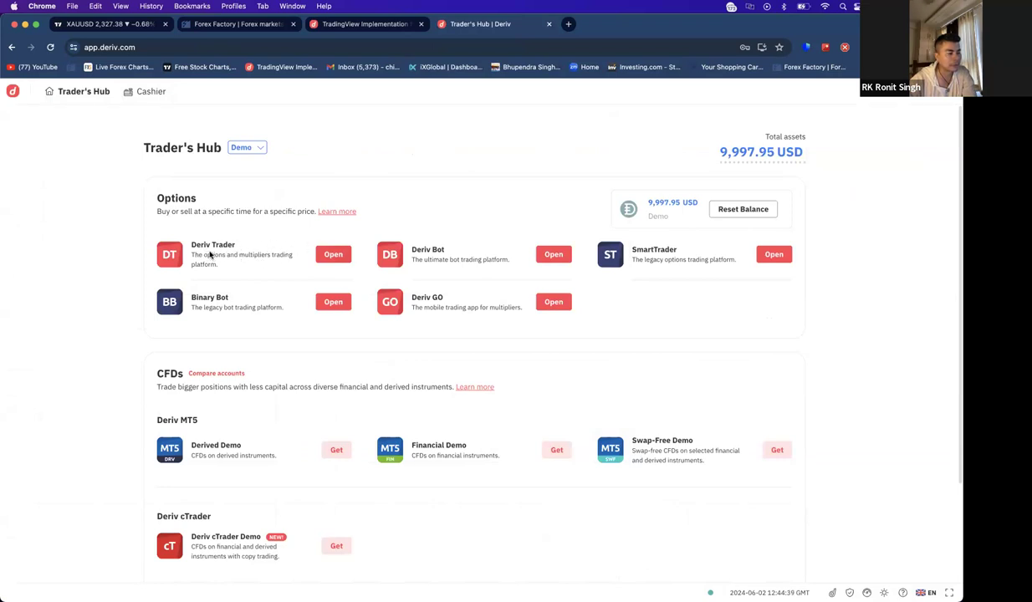
pyautogui.click(336, 255)
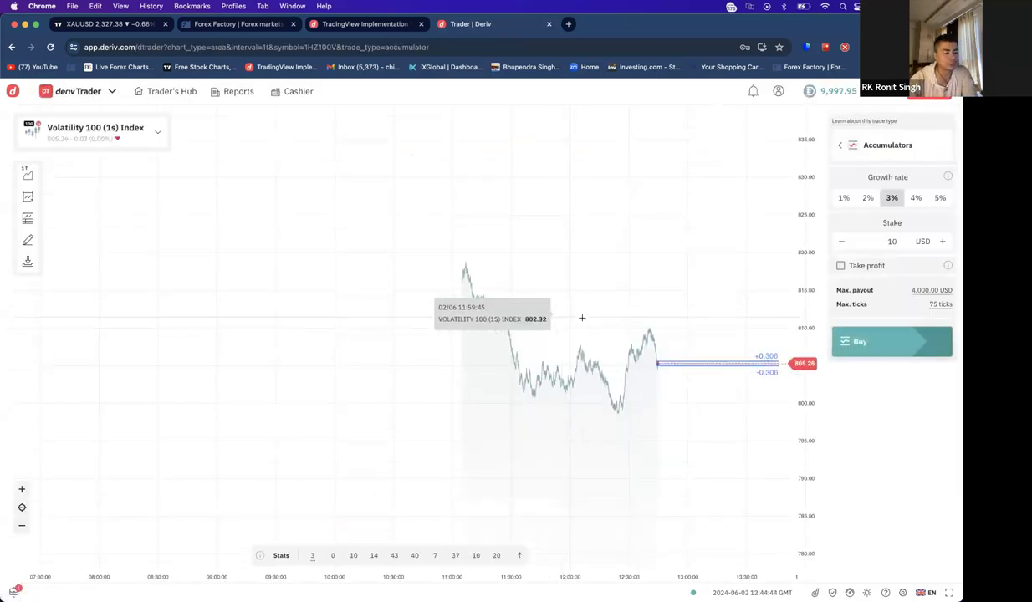
# - Close the chart type options and set a 1% growth rate with 20 USD take profit
pyautogui.click(26, 173)
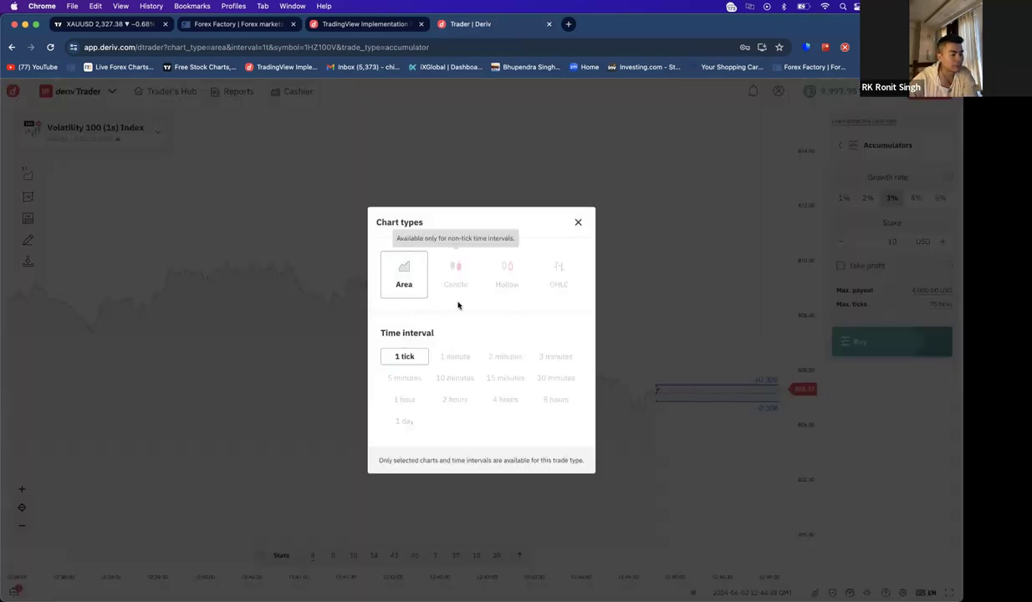
pyautogui.click(466, 360)
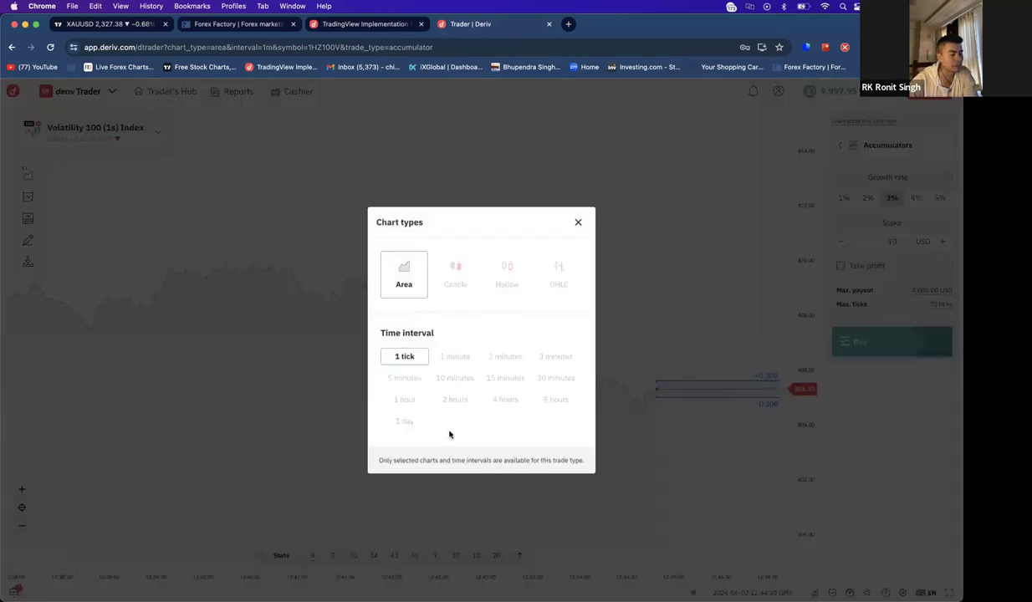
pyautogui.click(576, 221)
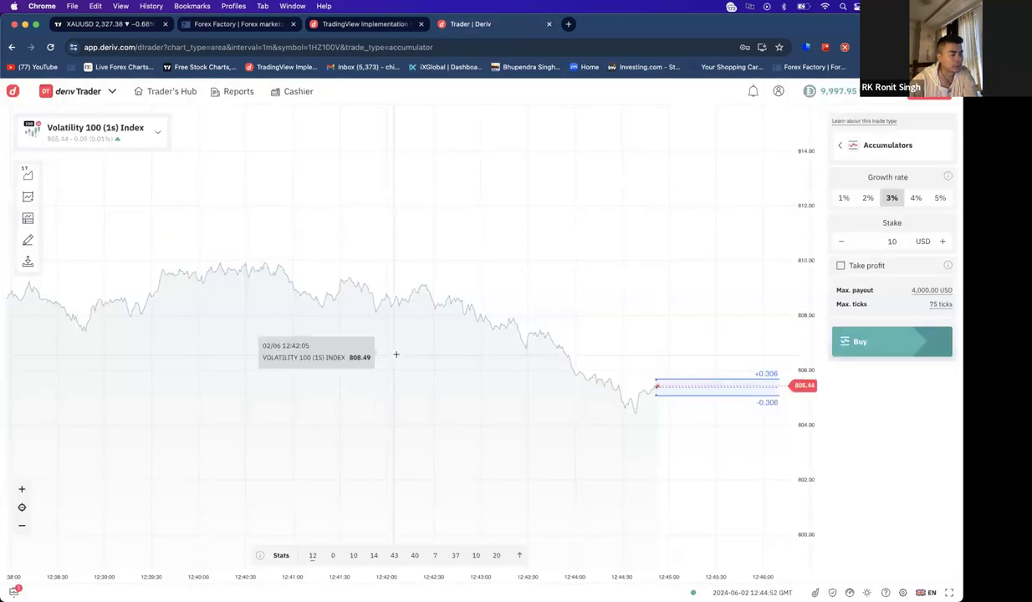
pyautogui.click(916, 198)
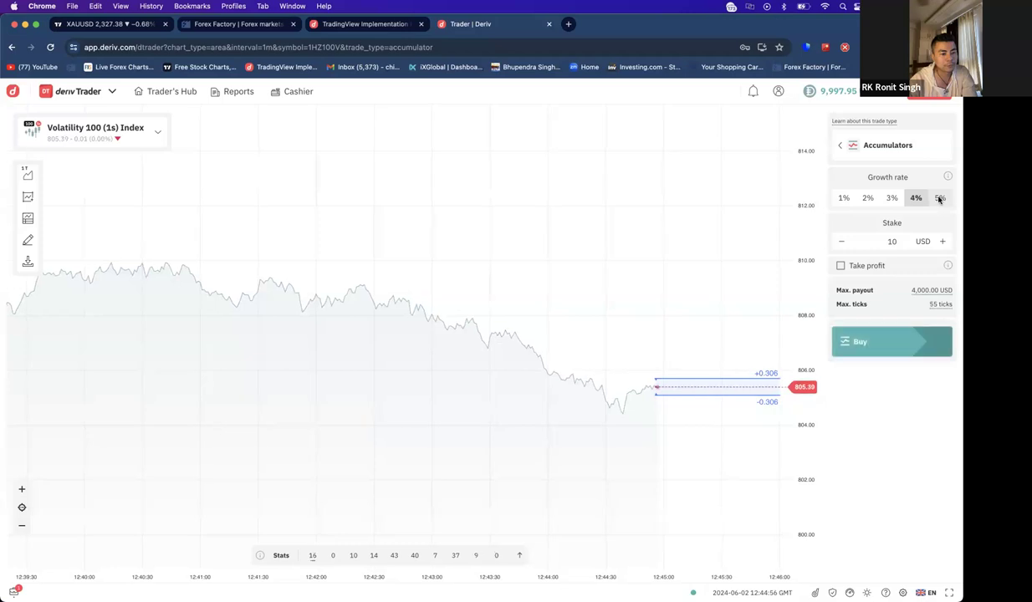
pyautogui.click(845, 198)
pyautogui.click(889, 241)
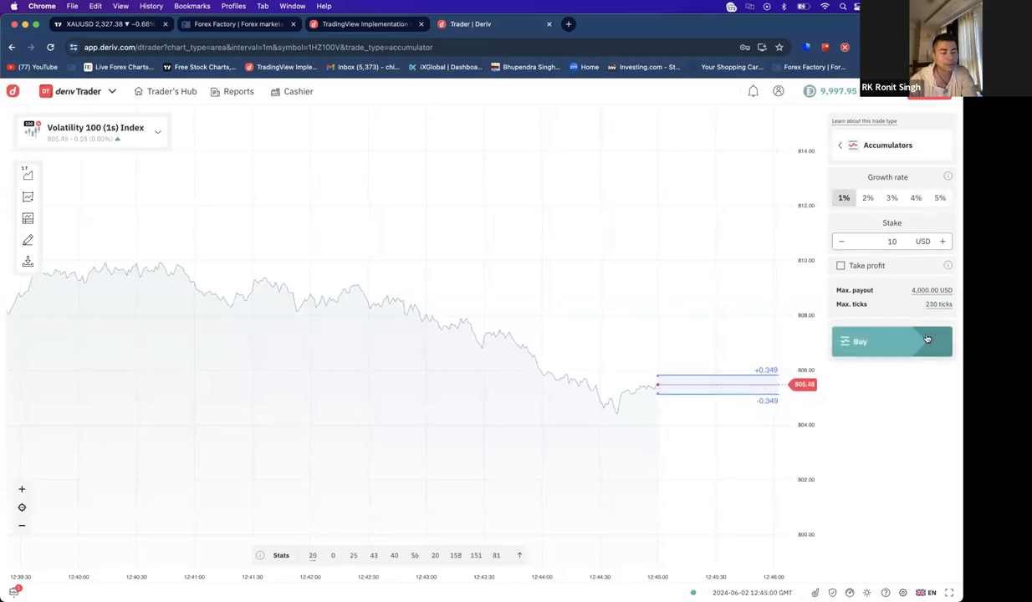
pyautogui.click(841, 266)
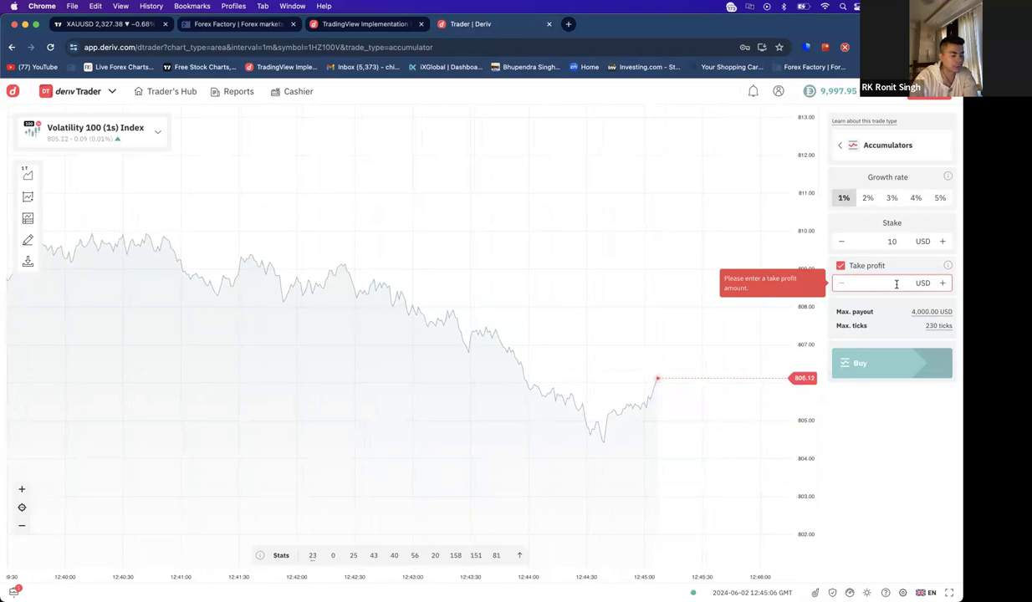
pyautogui.write('15')
pyautogui.press('BackSpace')
pyautogui.press('BackSpace')
pyautogui.write('20')
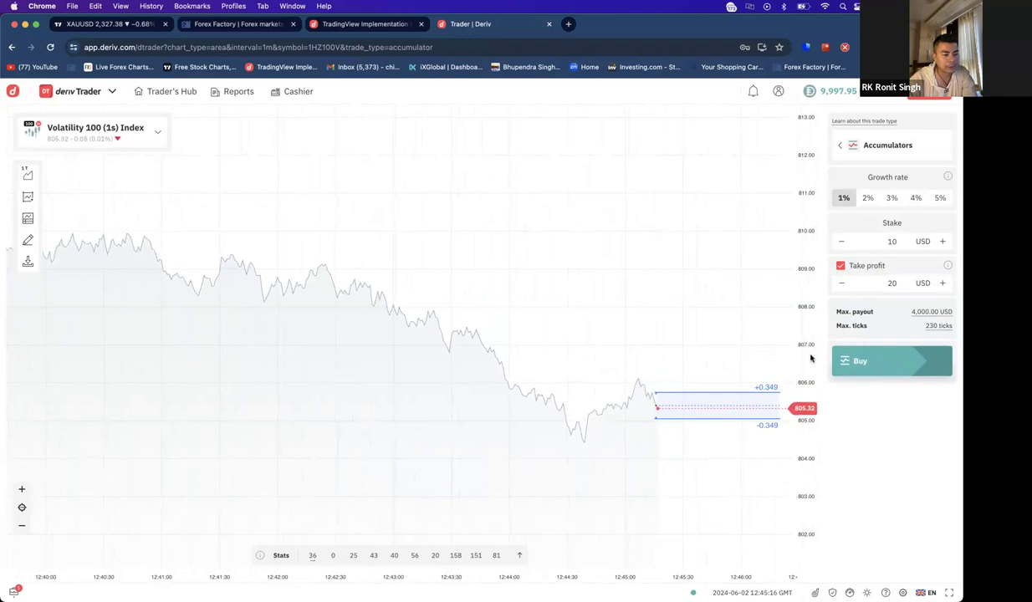
# - Browse the trade types list through the Multipliers, Options and Accumulators filters, then close it
pyautogui.click(851, 147)
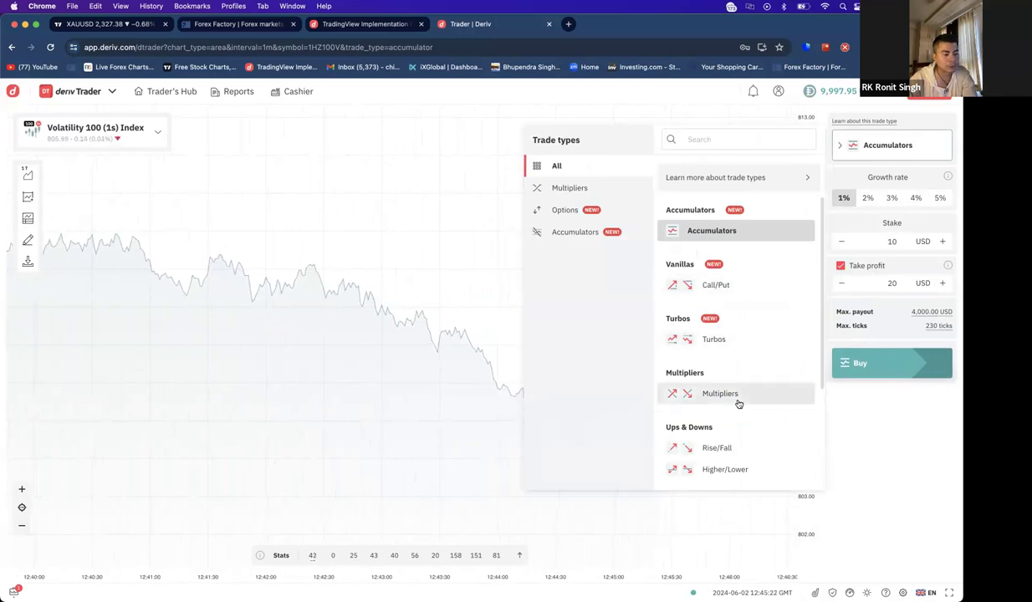
pyautogui.scroll(-1, 738, 401)
pyautogui.scroll(-1, 744, 435)
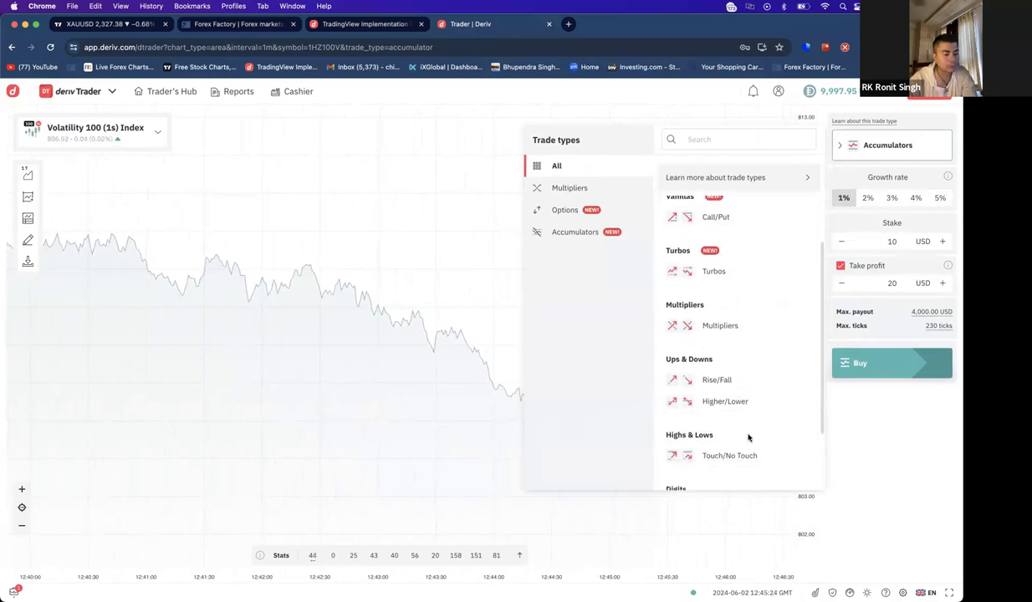
pyautogui.scroll(-2, 727, 393)
pyautogui.click(582, 189)
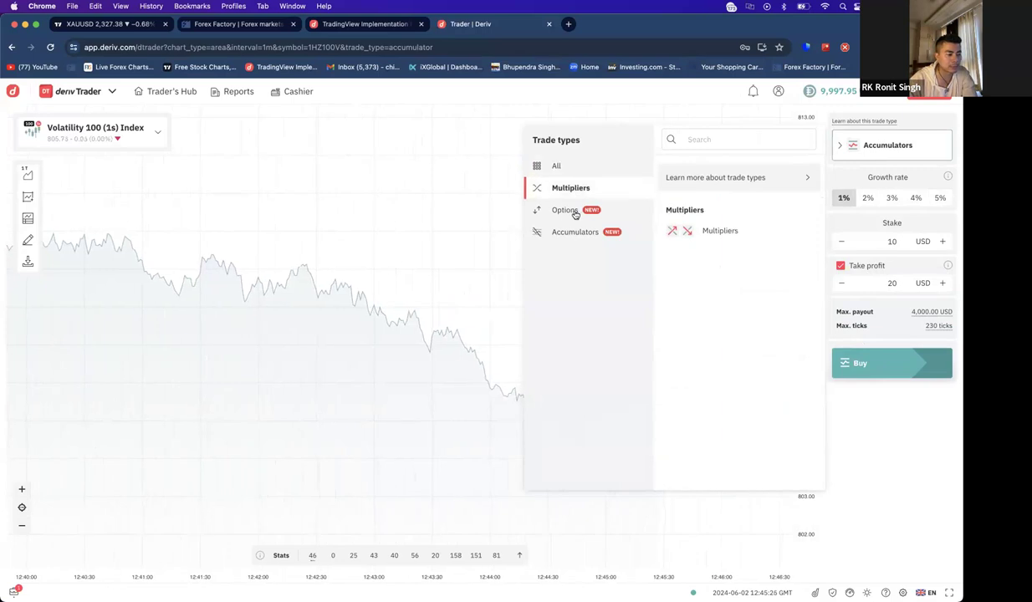
pyautogui.click(577, 218)
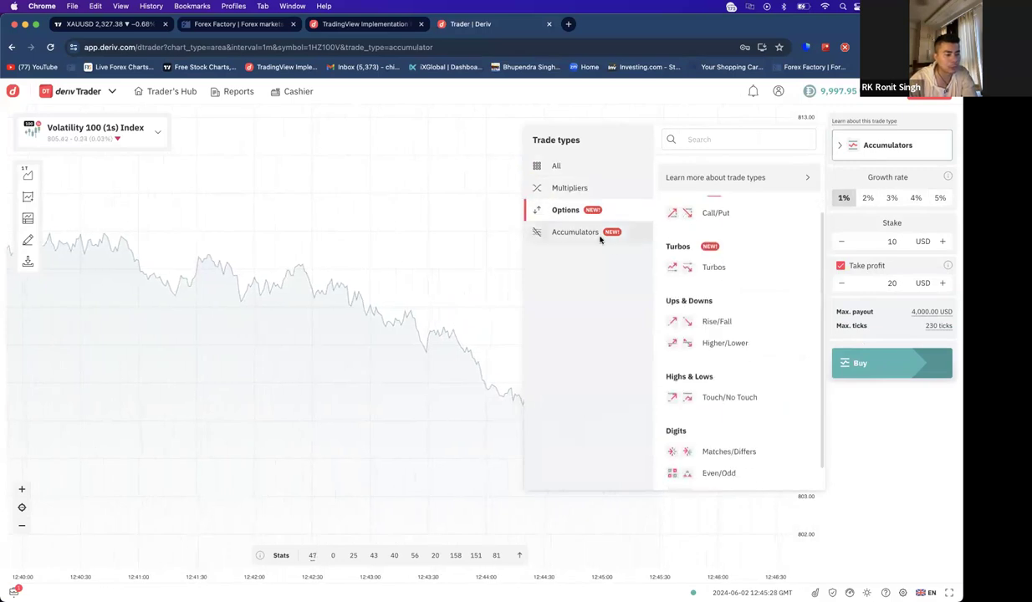
pyautogui.click(578, 233)
pyautogui.click(574, 173)
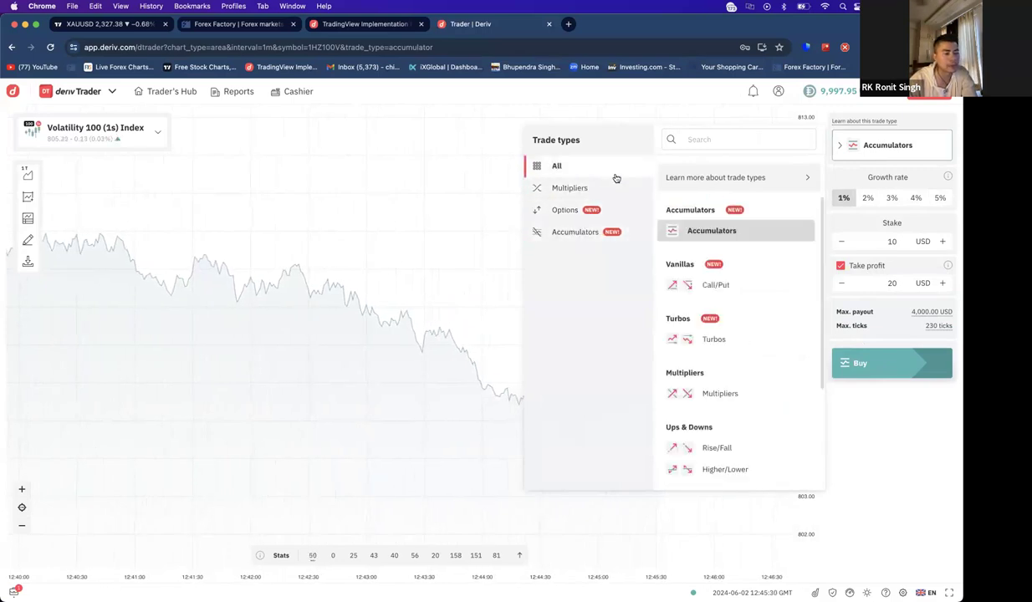
pyautogui.click(898, 412)
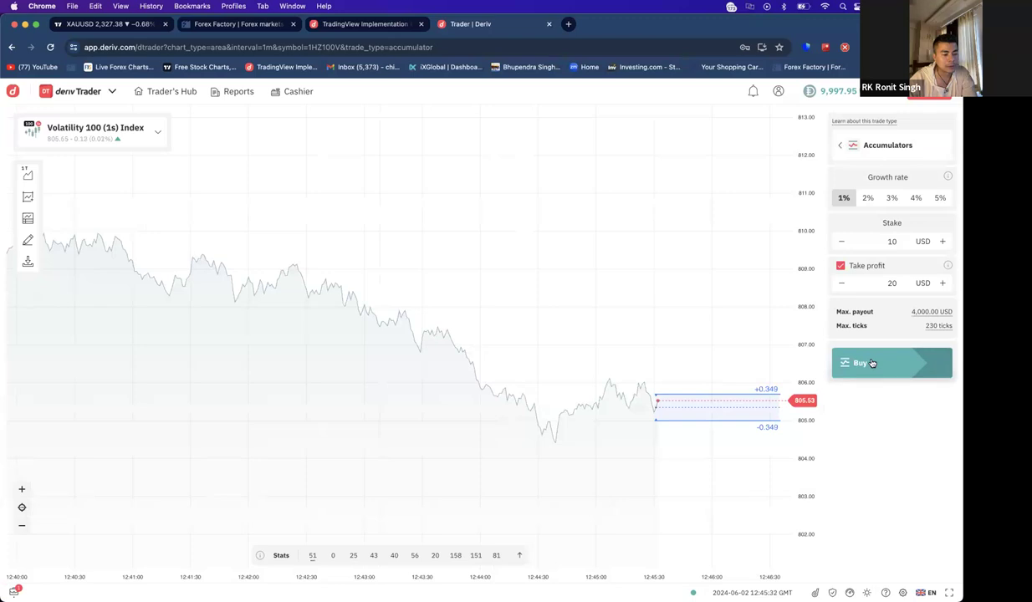
# - Buy and sell two accumulator contracts, closing them at +4.74 and +1.27 USD
pyautogui.click(872, 363)
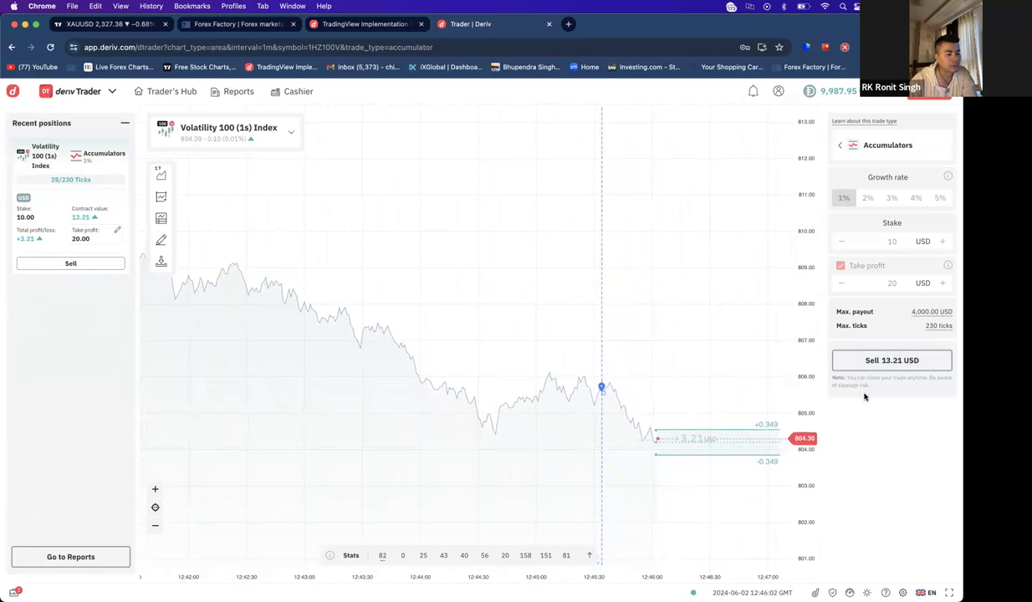
pyautogui.click(896, 365)
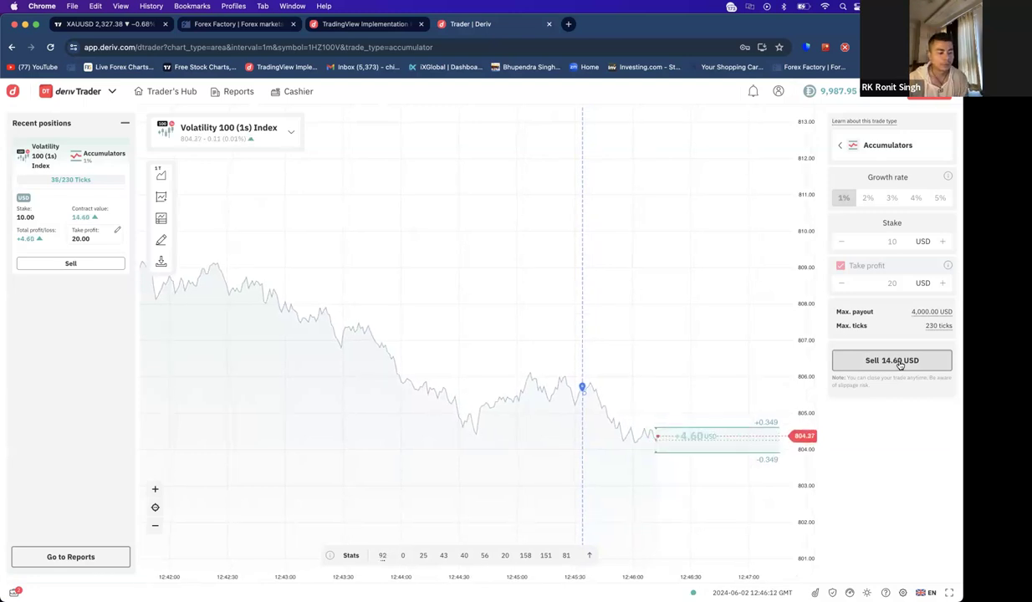
pyautogui.click(899, 363)
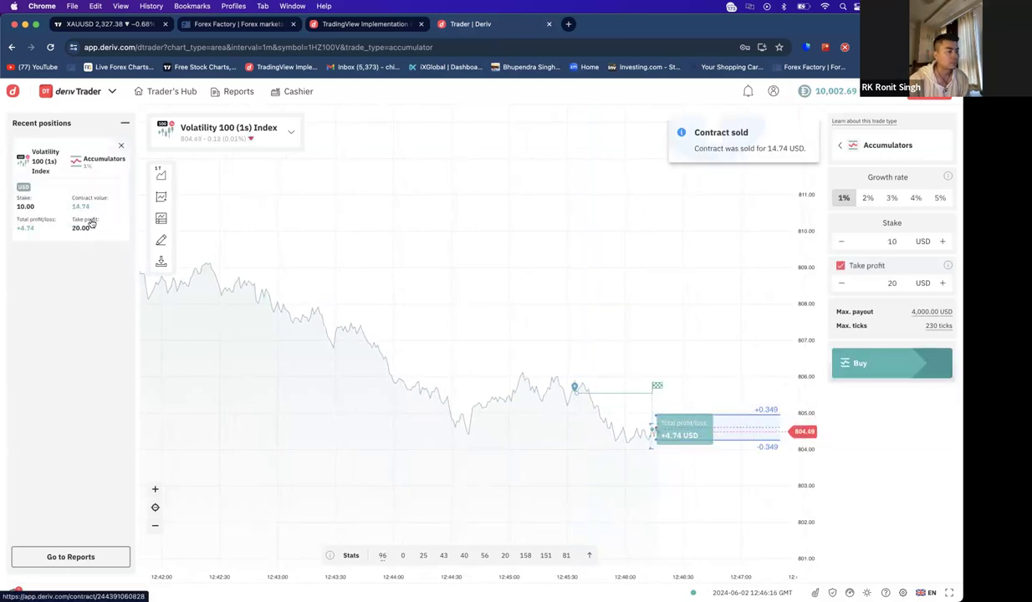
pyautogui.click(857, 364)
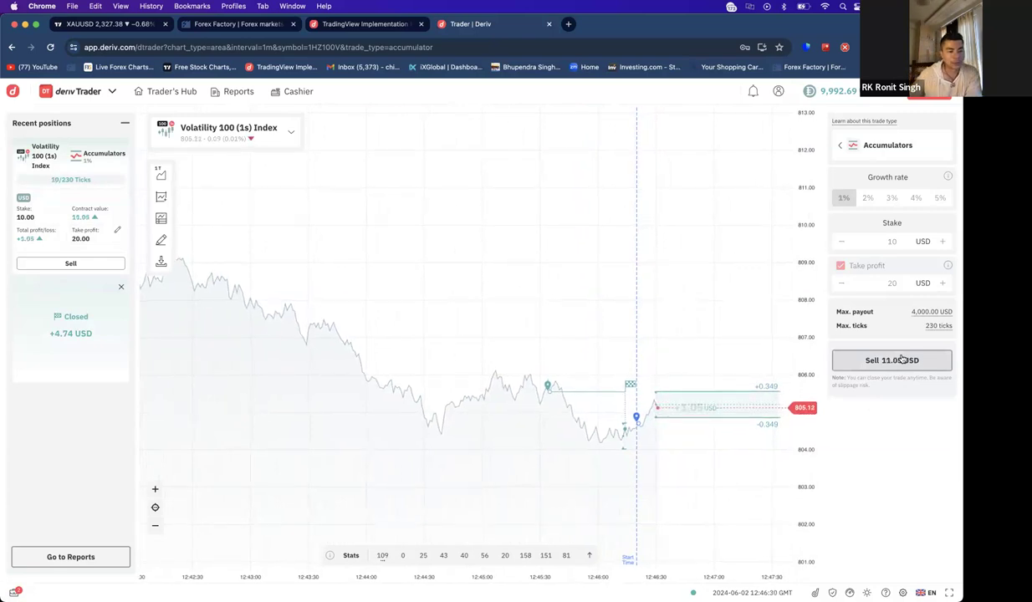
pyautogui.click(898, 364)
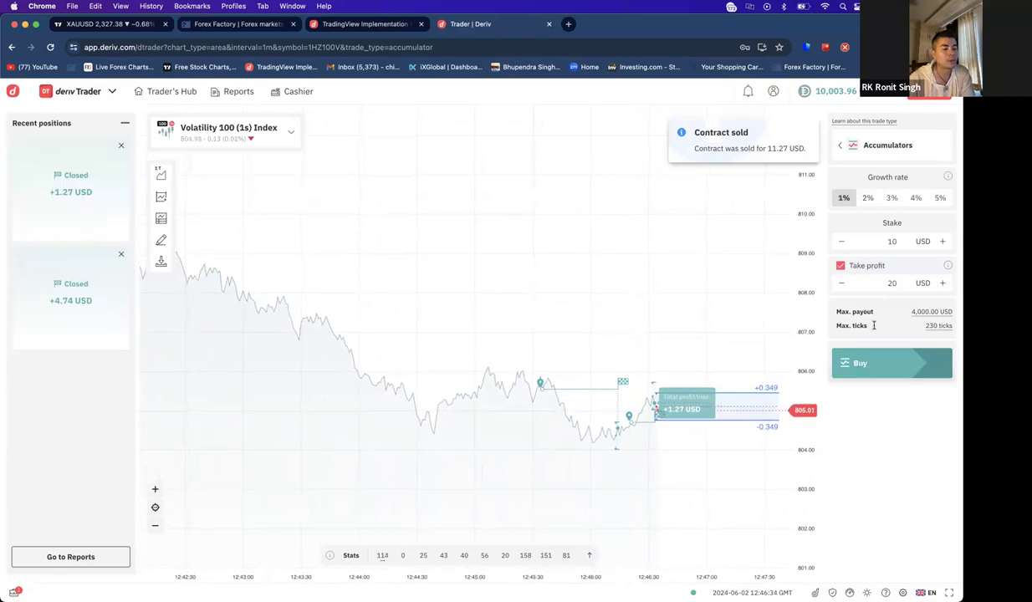
# - Switch to Call/Put and buy a 10 USD Call on Volatility 100 (1s) Index
pyautogui.click(865, 155)
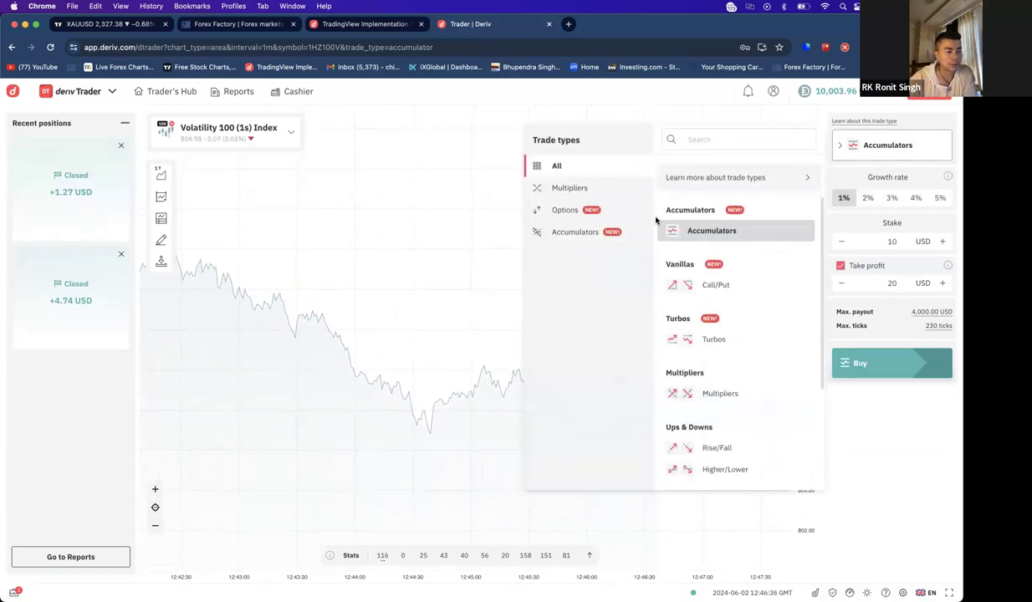
pyautogui.click(724, 288)
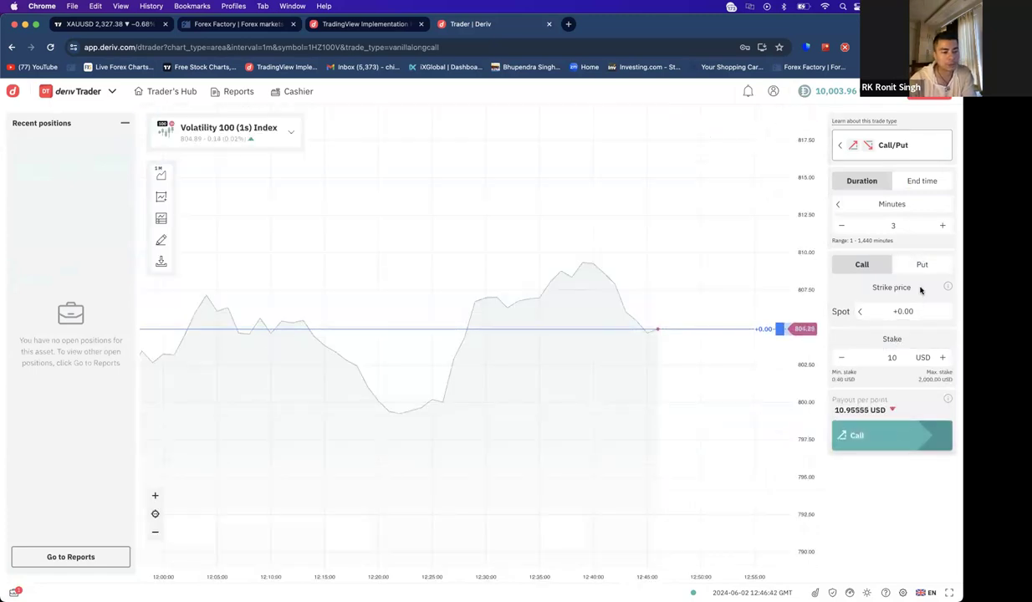
pyautogui.click(921, 264)
pyautogui.click(851, 265)
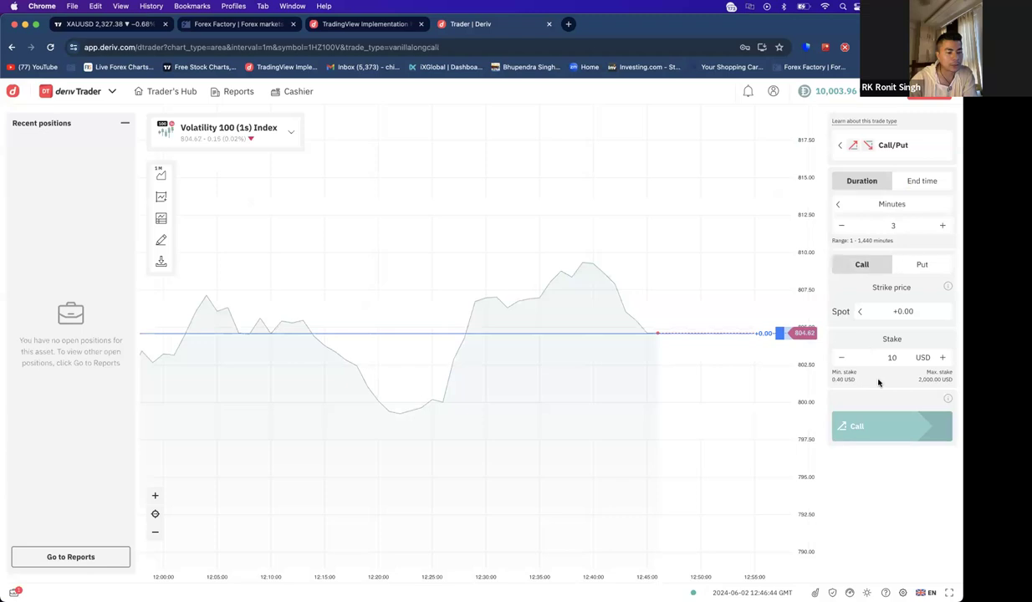
pyautogui.click(889, 433)
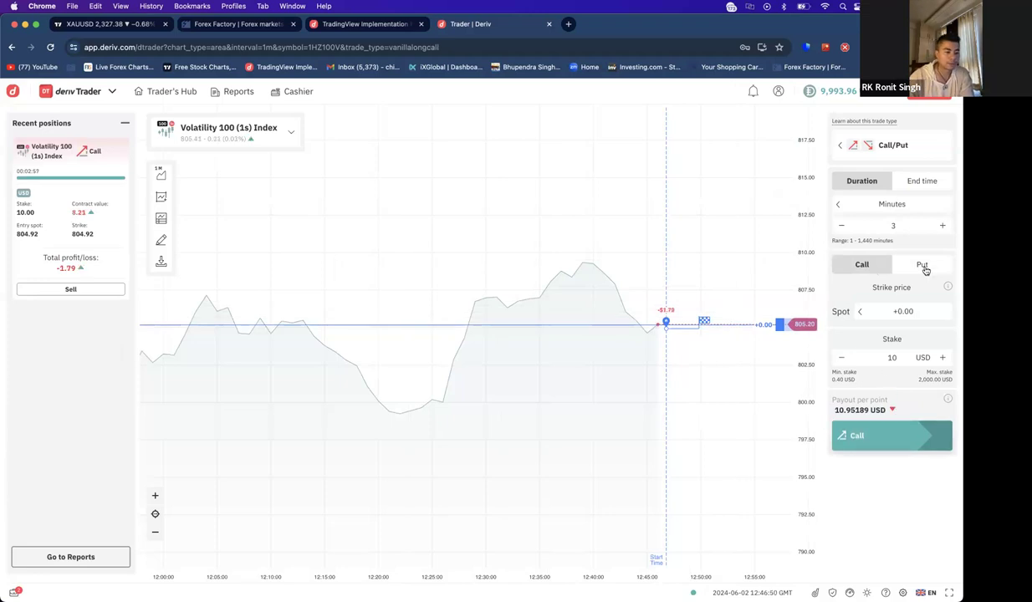
# - Set the duration to 1 minute, attempt a sell, dismiss the sell error, and collapse positions
pyautogui.click(842, 225)
pyautogui.click(842, 226)
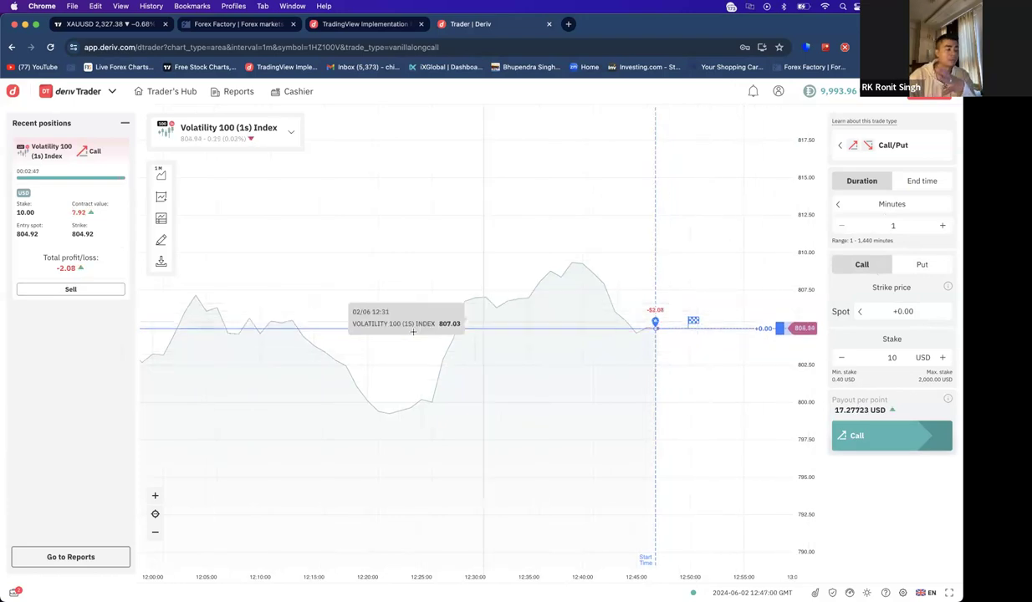
pyautogui.click(82, 288)
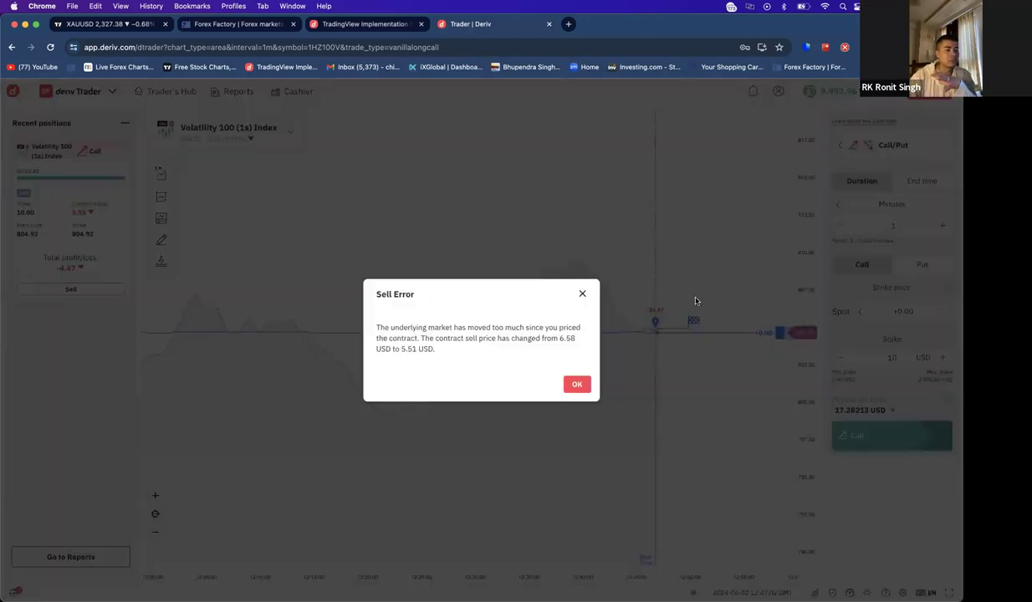
pyautogui.click(575, 383)
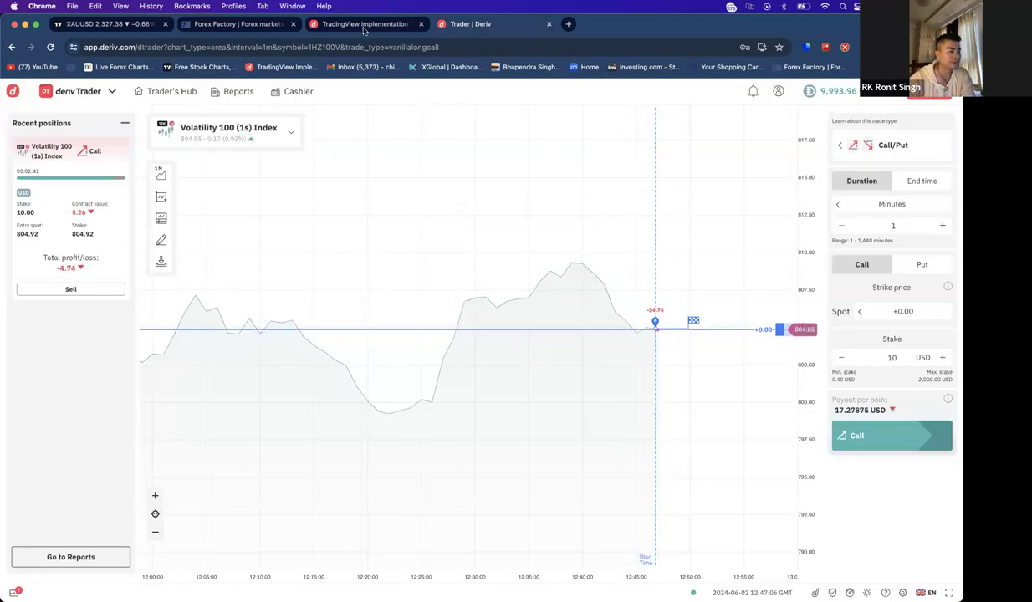
pyautogui.click(123, 123)
# - Return to Trader's Hub, open account settings, and check the account balance menu
pyautogui.click(159, 93)
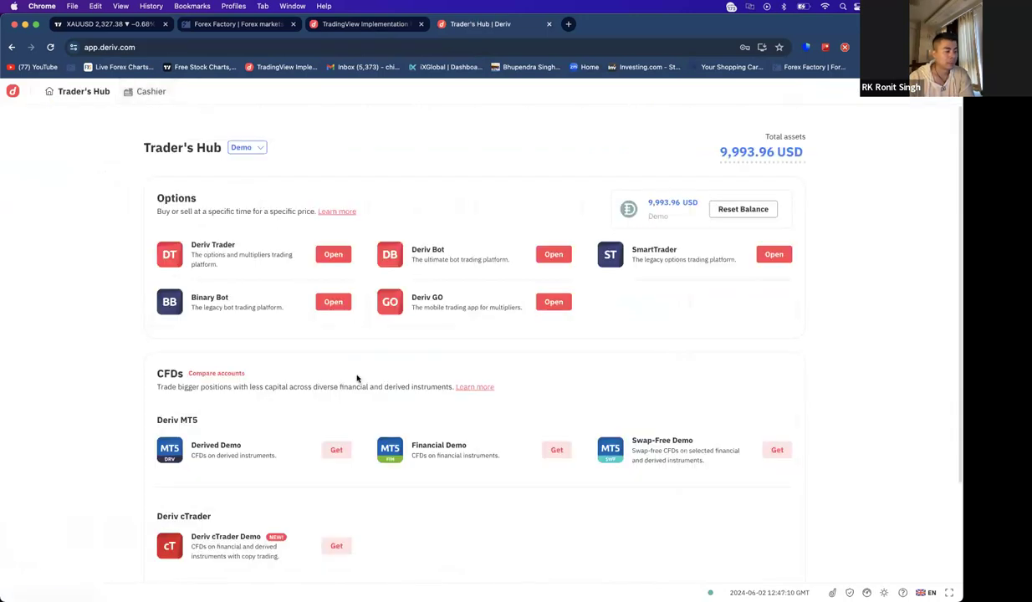
pyautogui.scroll(-2, 315, 409)
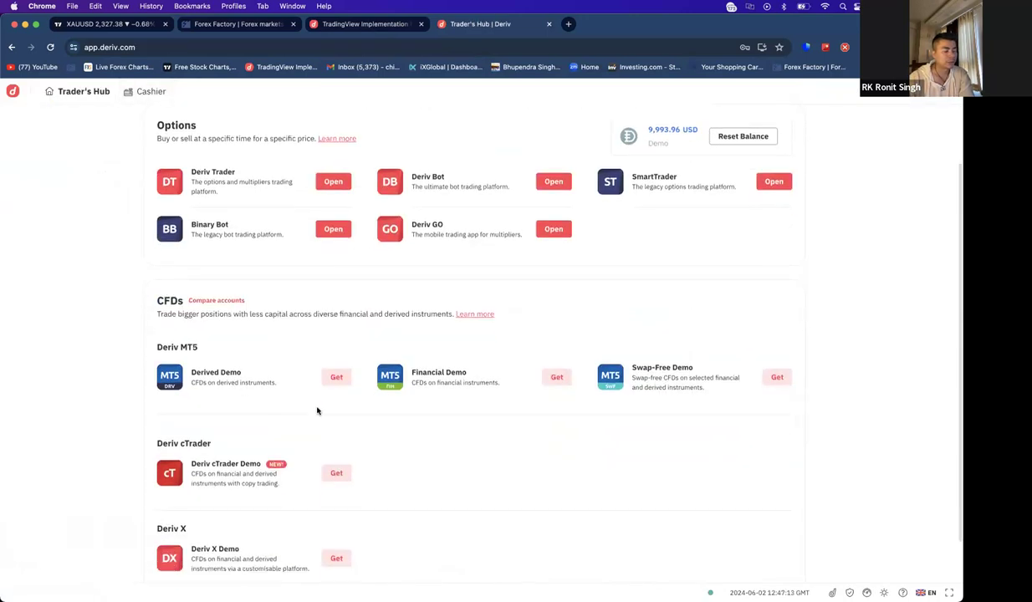
pyautogui.scroll(2, 886, 163)
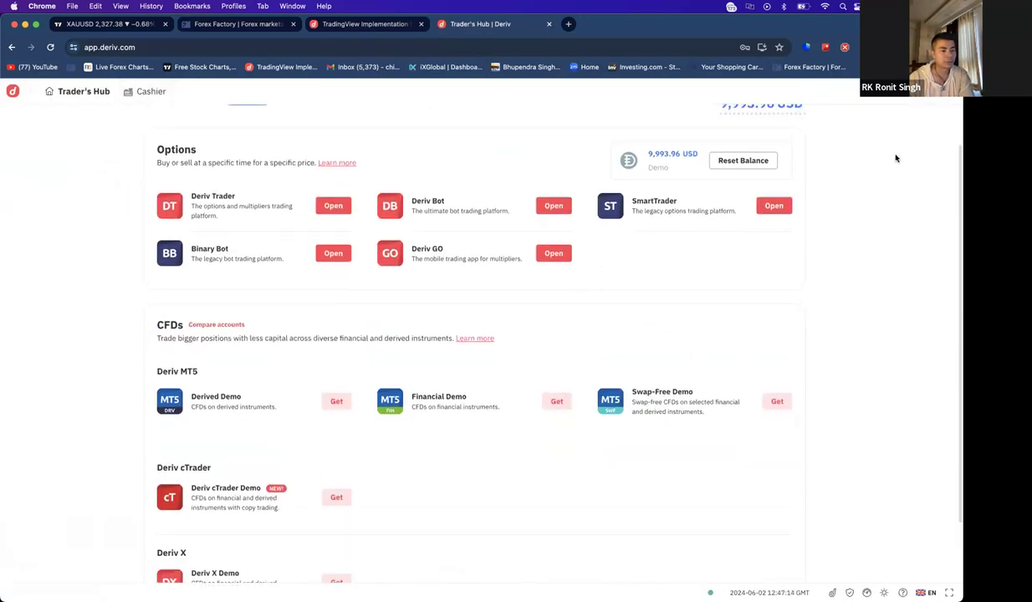
pyautogui.click(919, 92)
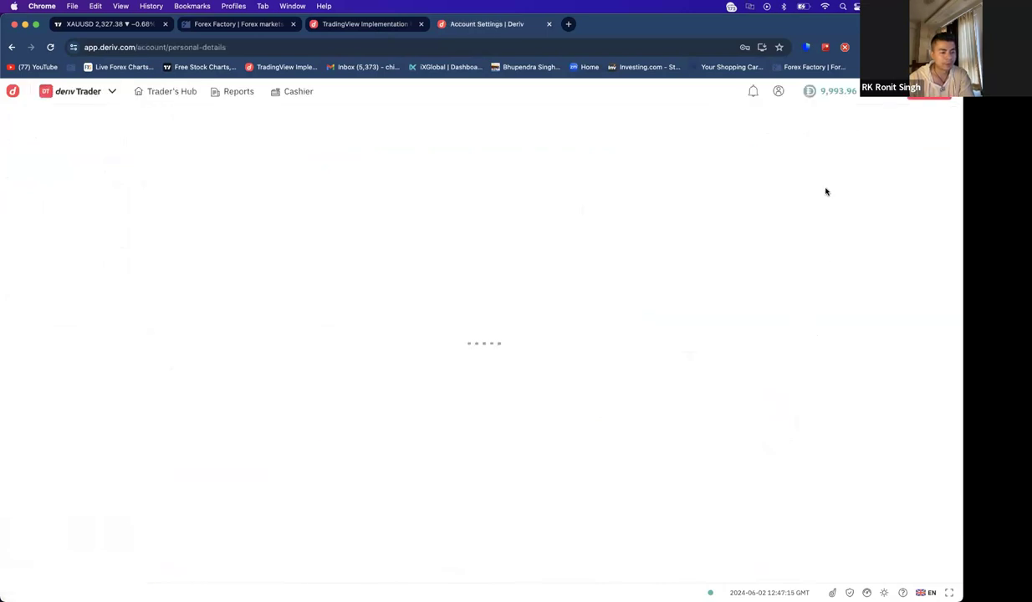
pyautogui.click(832, 90)
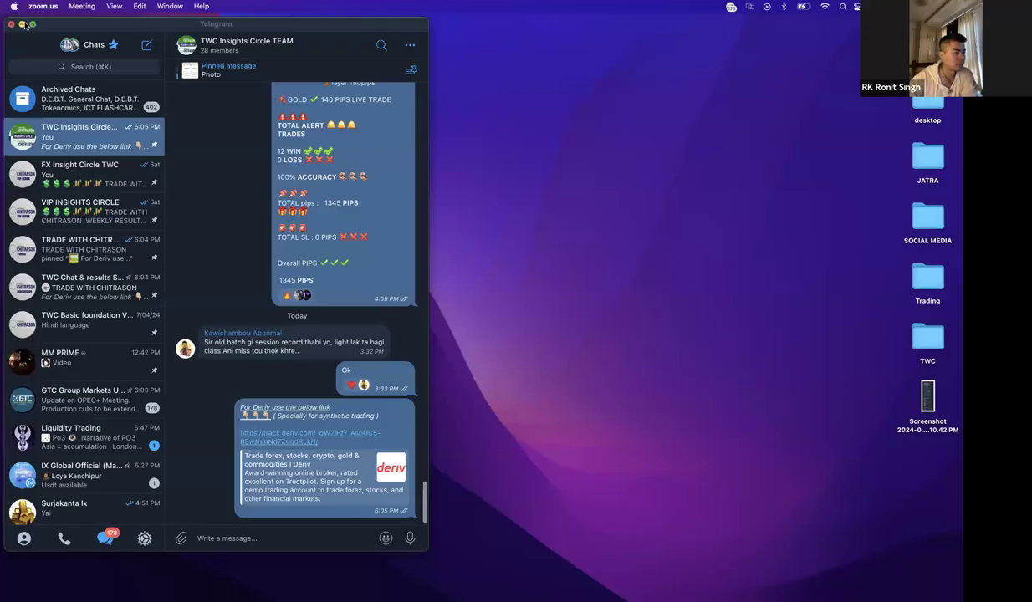
# - Close Telegram and restore the minimized 'Account Settings | Deriv' Chrome window from the Dock
pyautogui.click(12, 23)
pyautogui.click(585, 318)
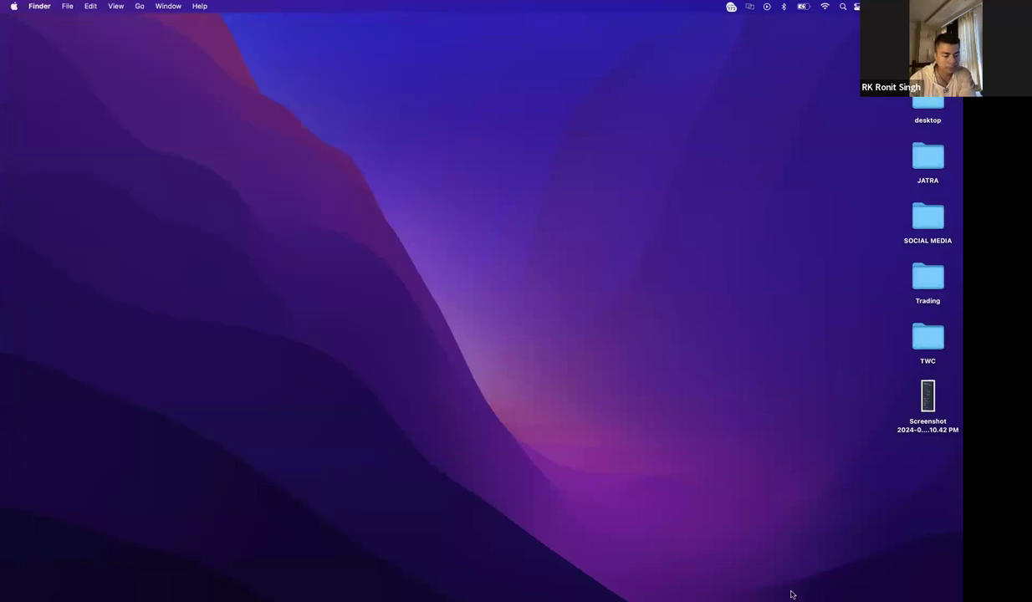
pyautogui.moveTo(853, 594)
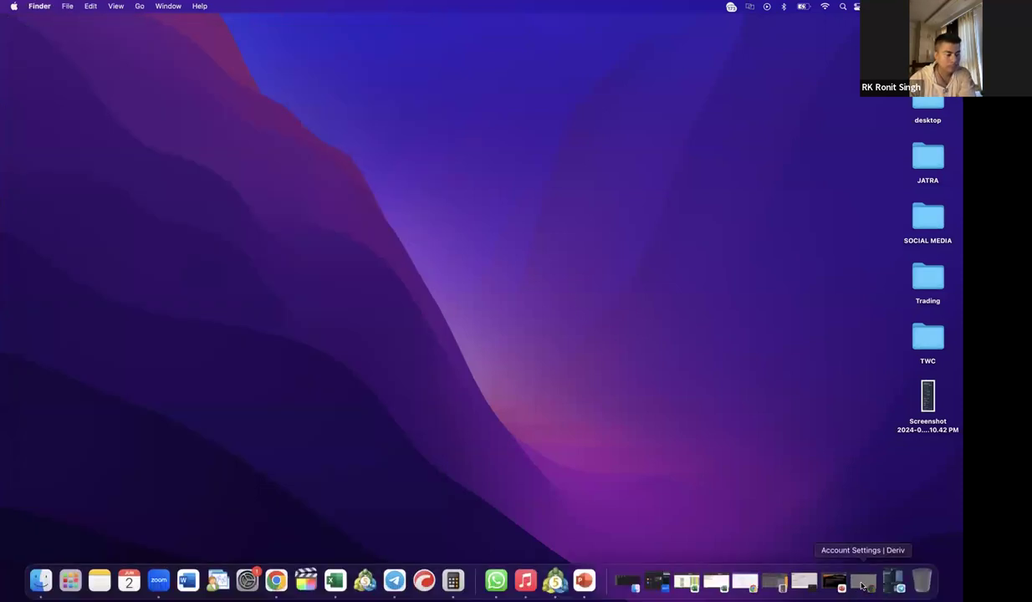
pyautogui.click(863, 585)
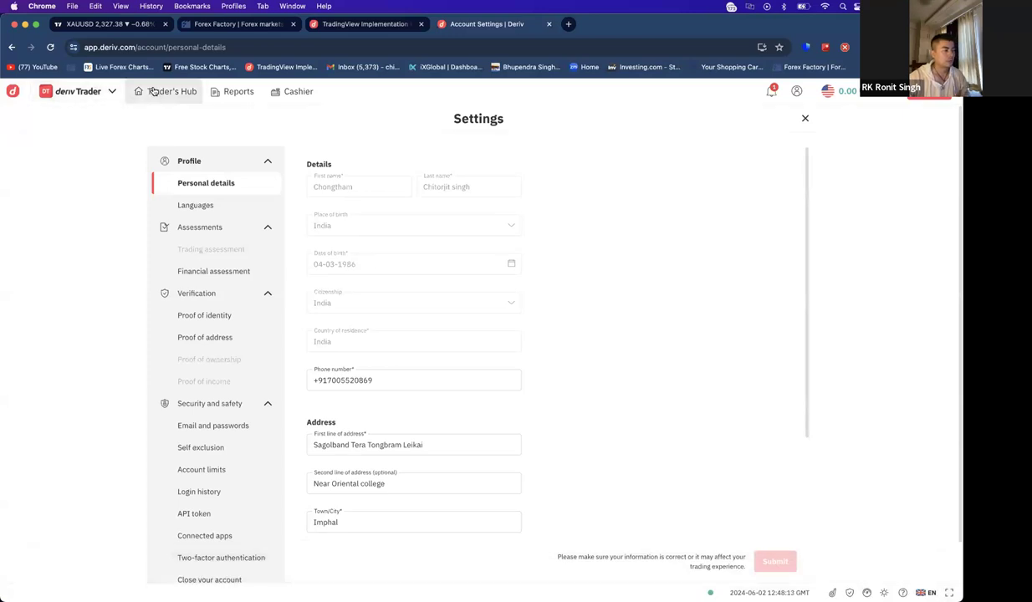
# - Switch Trader's Hub from Real to Demo, revealing the 9,993.96 USD demo balance
pyautogui.click(166, 91)
pyautogui.scroll(-5, 389, 414)
pyautogui.scroll(5, 510, 372)
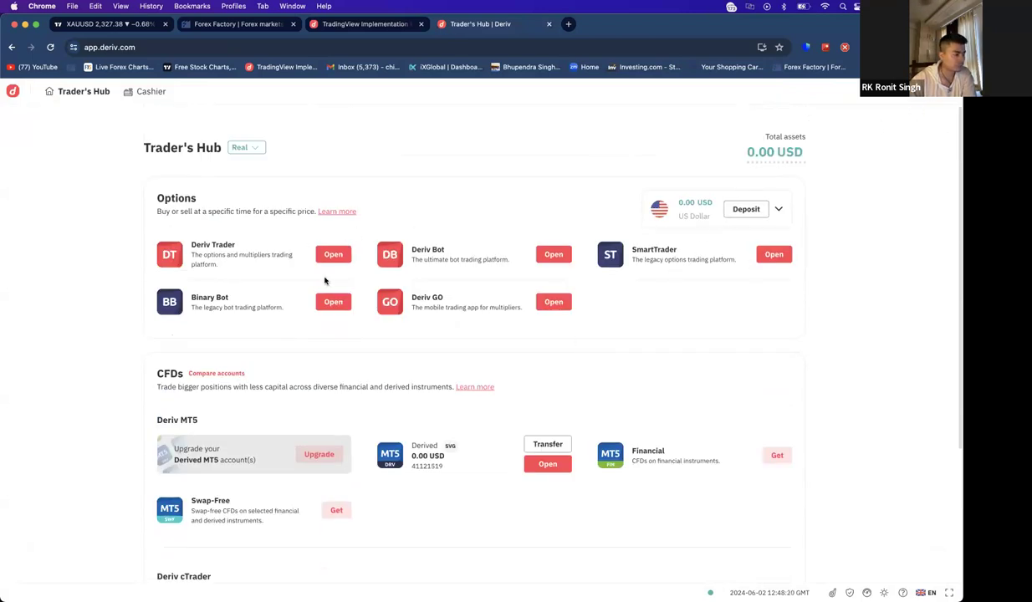
pyautogui.scroll(-3, 417, 360)
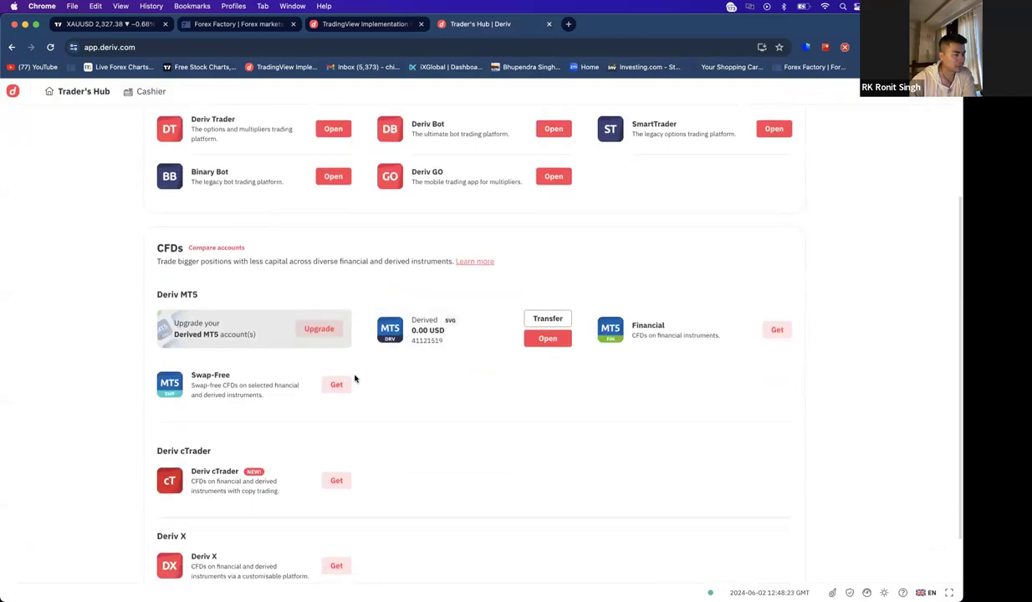
pyautogui.scroll(3, 354, 379)
pyautogui.click(245, 147)
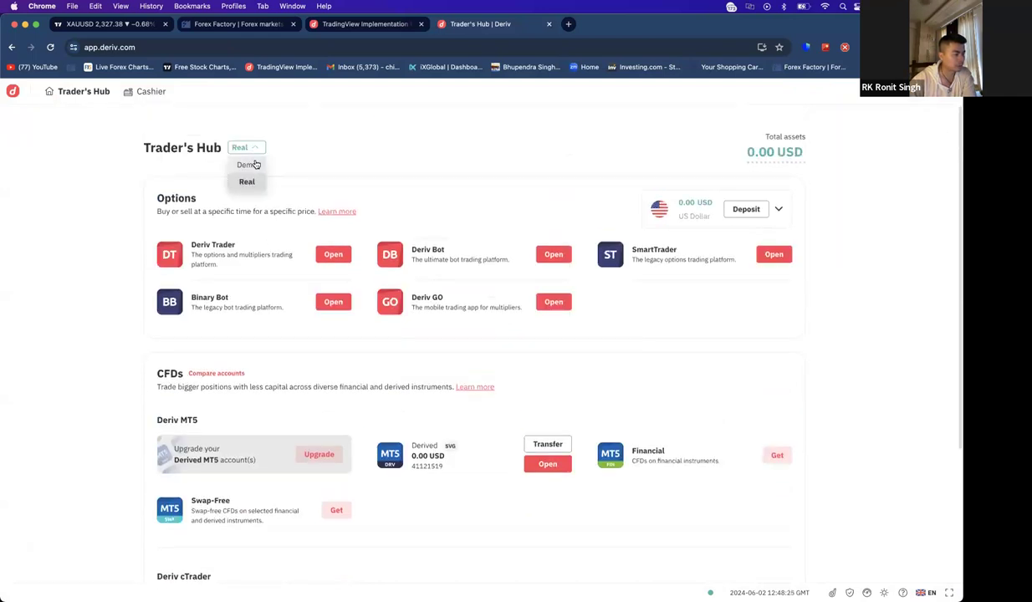
pyautogui.click(251, 165)
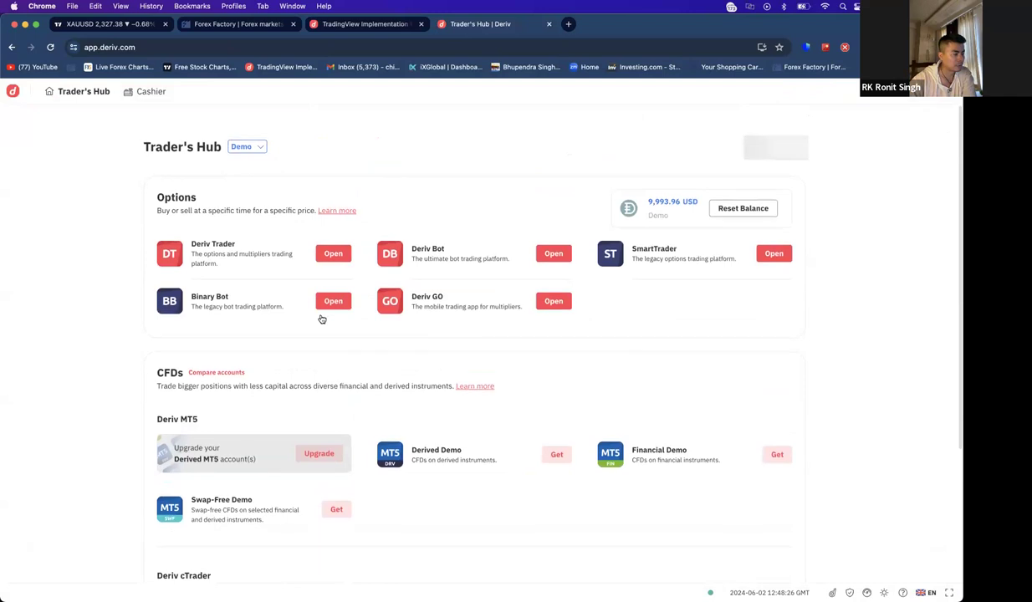
pyautogui.scroll(-5, 321, 319)
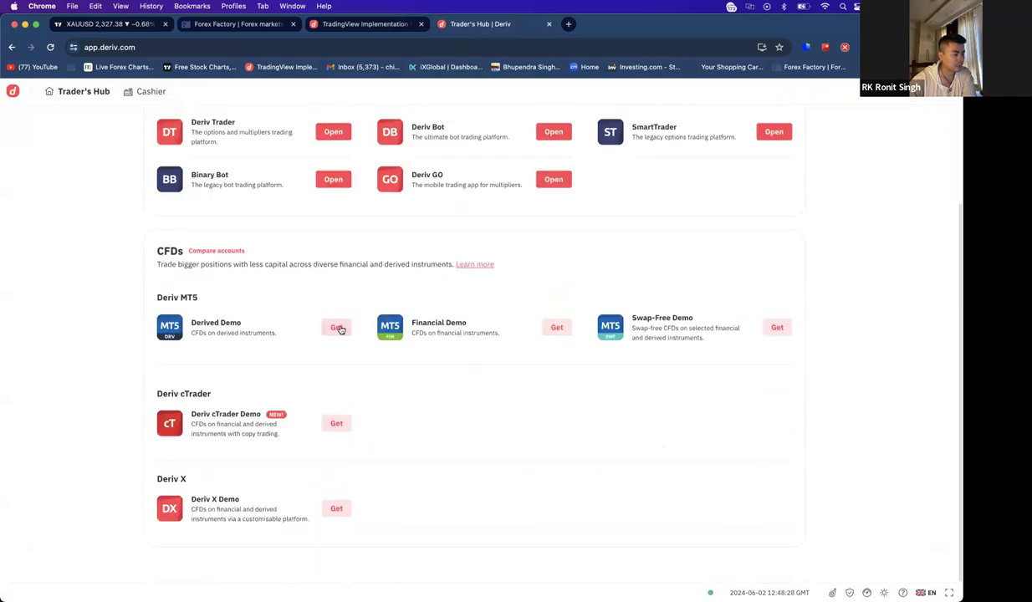
# - Start adding the Derived MT5 demo account and submit a saved MT5 password twice
pyautogui.click(338, 328)
pyautogui.click(422, 345)
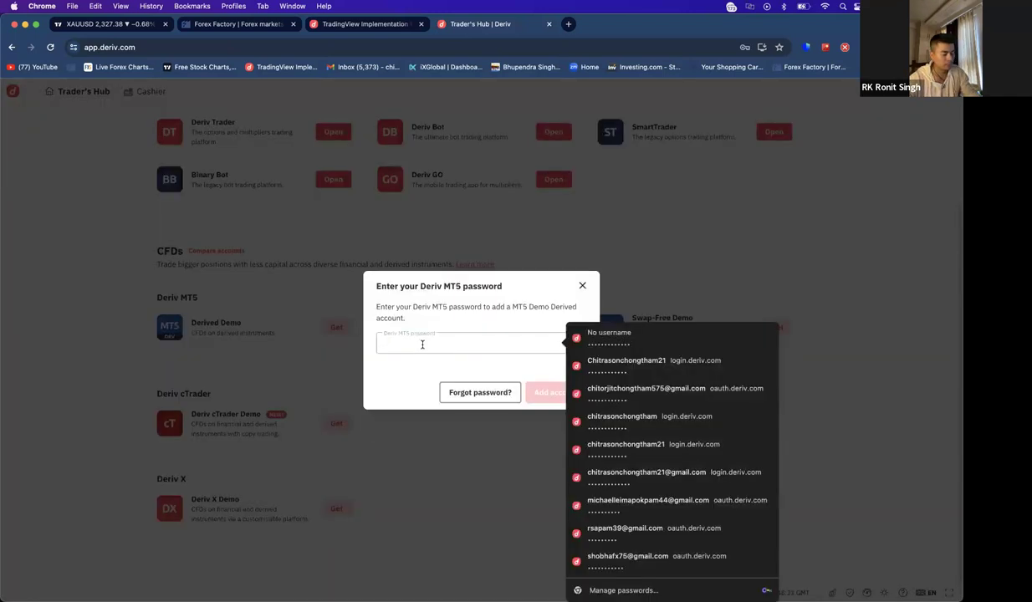
pyautogui.press('super+v')
pyautogui.click(546, 394)
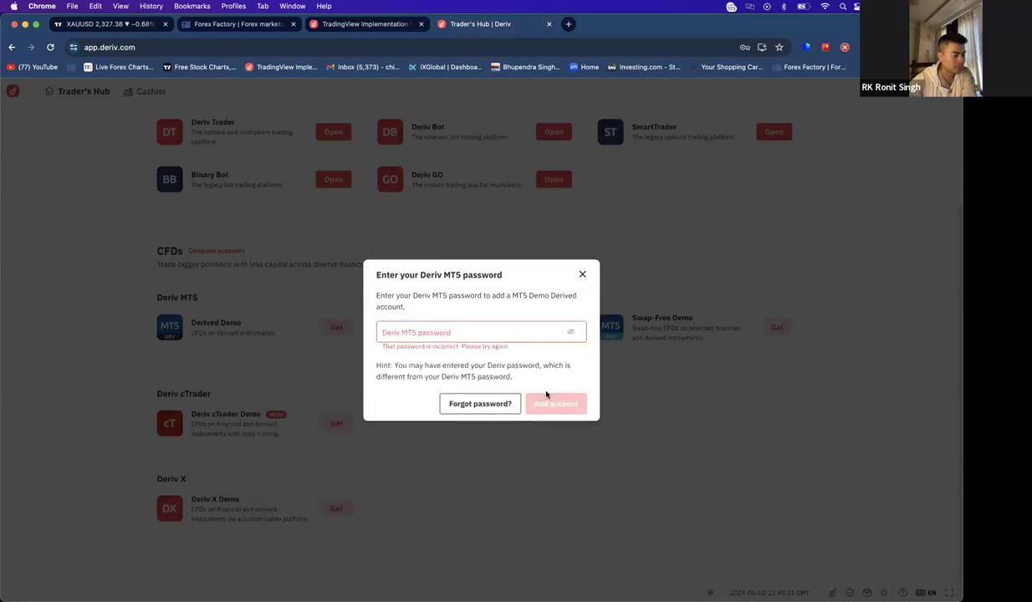
pyautogui.click(489, 329)
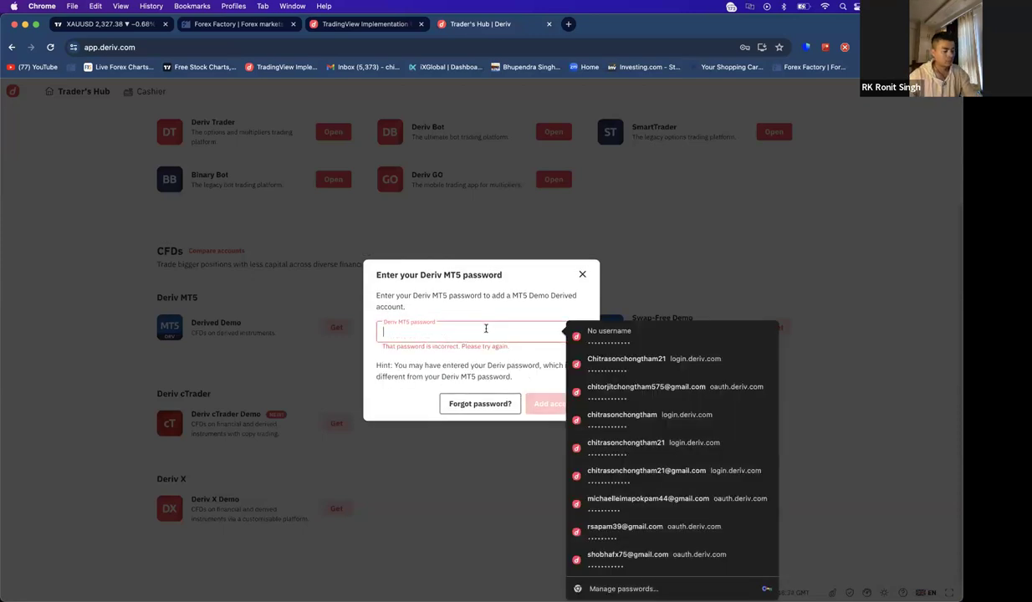
pyautogui.press('super+v')
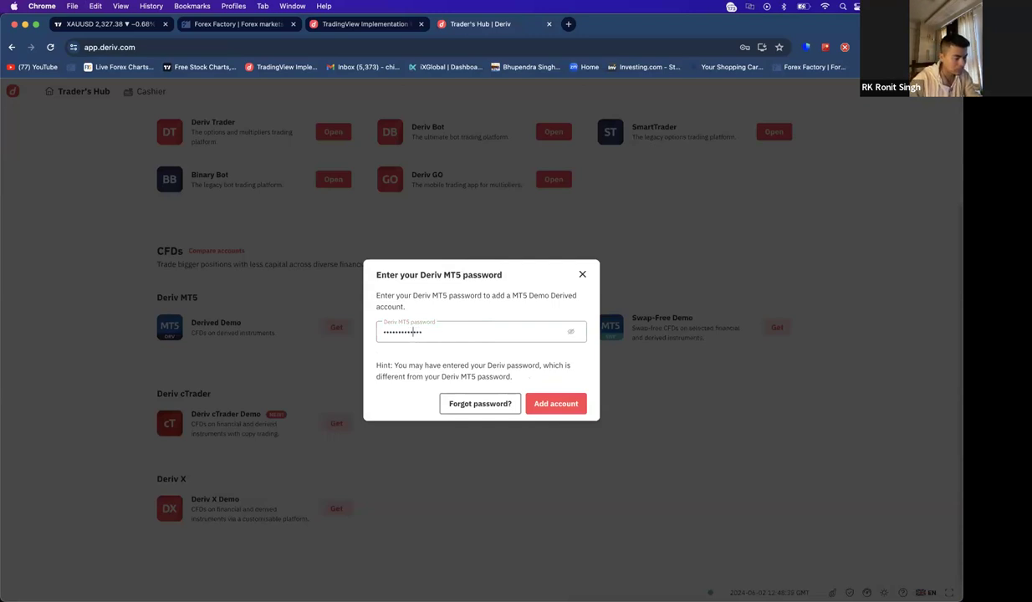
pyautogui.click(547, 405)
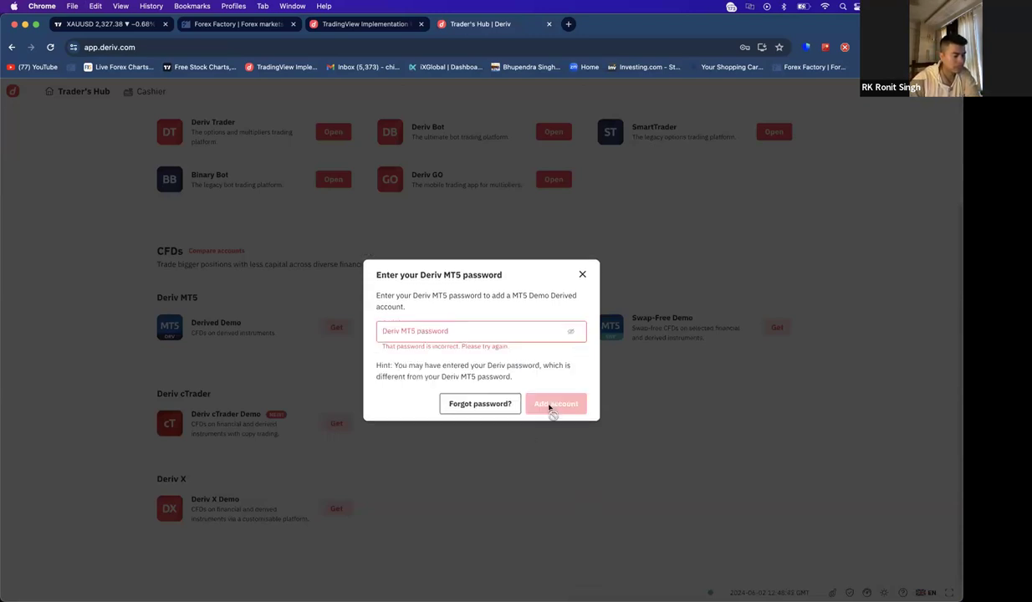
# - Retype the MT5 password by hand and resubmit it after the errors
pyautogui.click(483, 328)
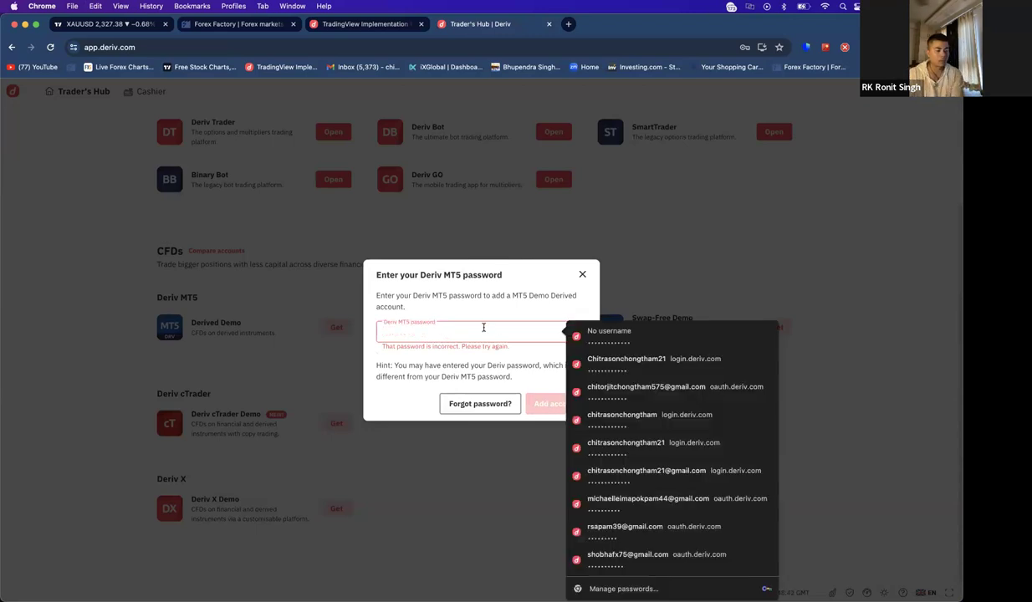
pyautogui.write('•')
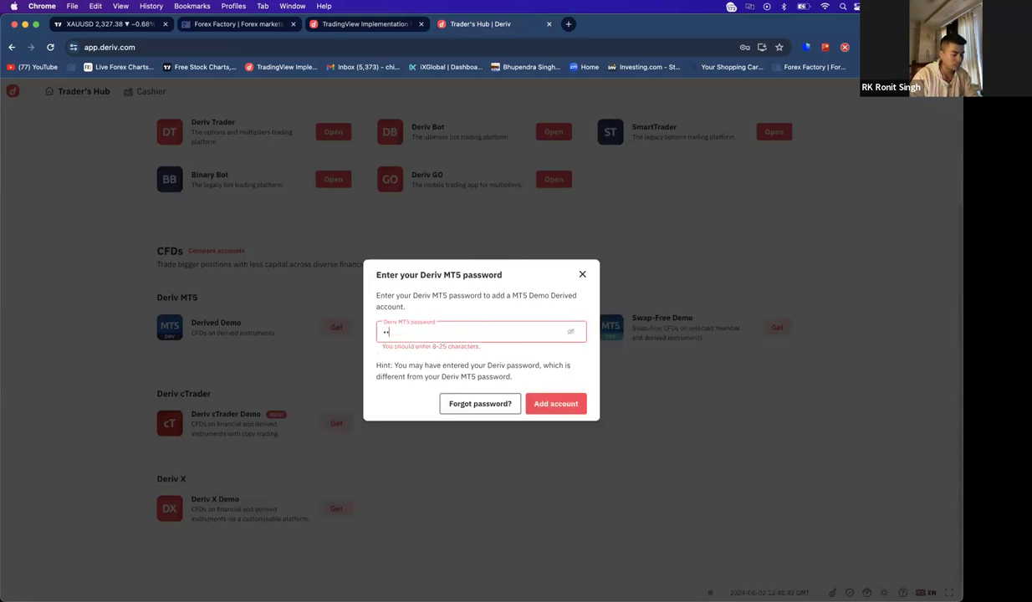
pyautogui.write('•••••••')
pyautogui.press('BackSpace')
pyautogui.press('BackSpace')
pyautogui.press('Escape')
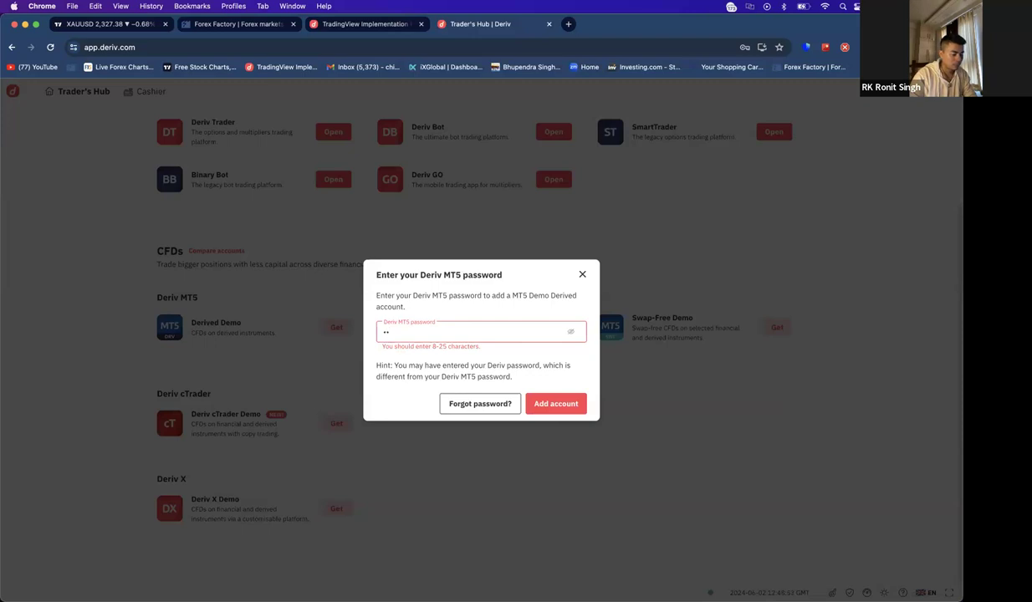
pyautogui.write('••••••••••')
pyautogui.press('Return')
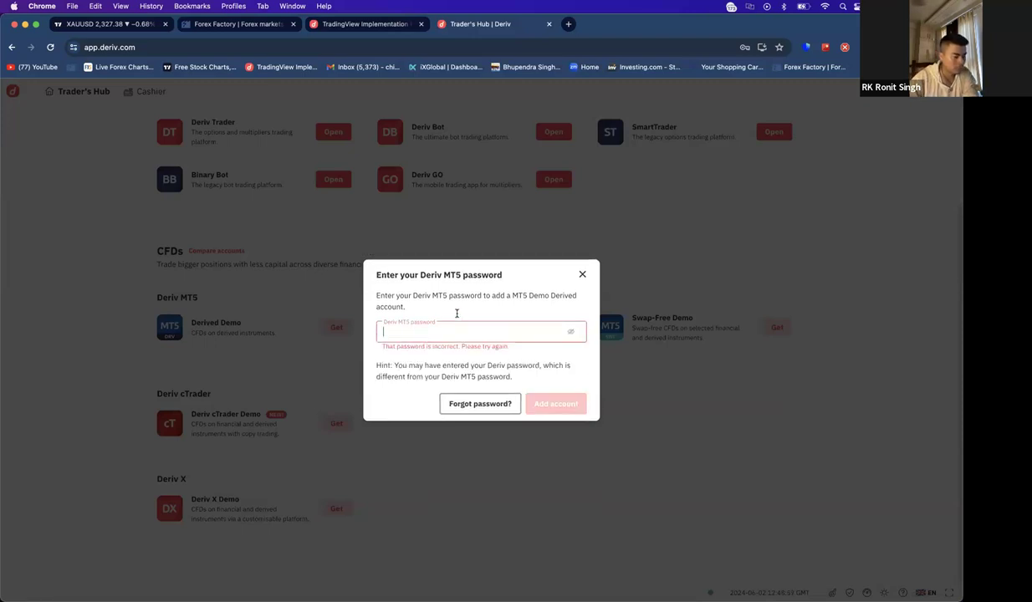
# - Refill and check the saved password, then replace it with a new one and submit
pyautogui.click(492, 330)
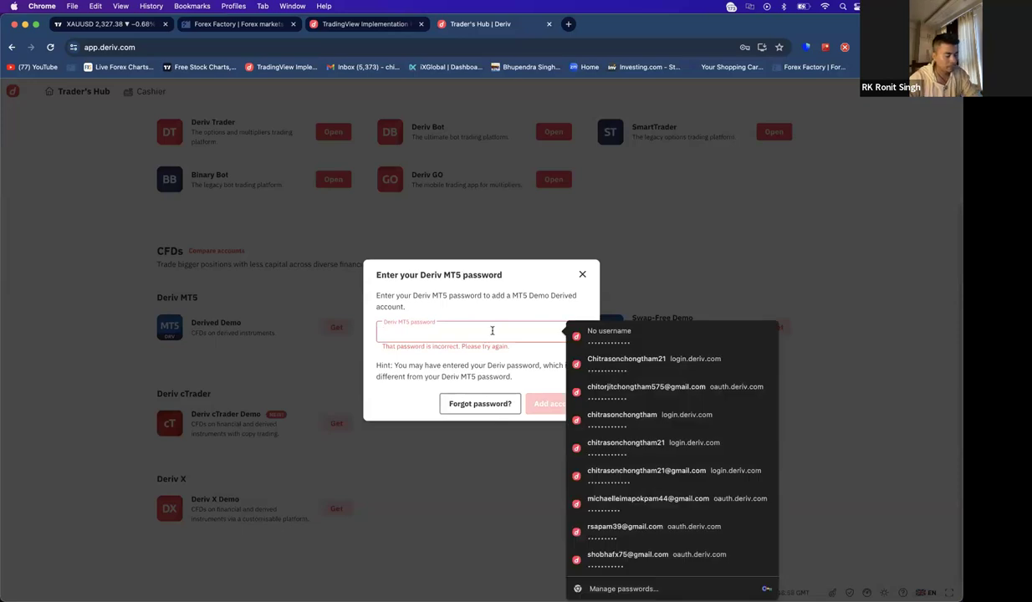
pyautogui.press('super+v')
pyautogui.click(573, 333)
pyautogui.click(573, 333)
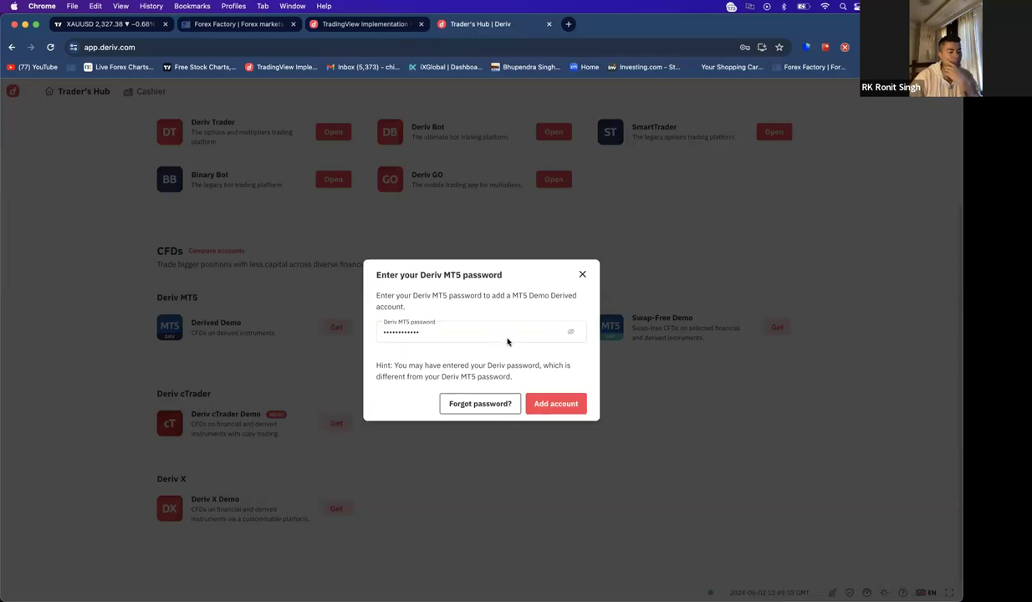
pyautogui.moveTo(429, 332); pyautogui.dragTo(350, 336)
pyautogui.press('BackSpace')
pyautogui.press('Escape')
pyautogui.write('•••••')
pyautogui.press('Return')
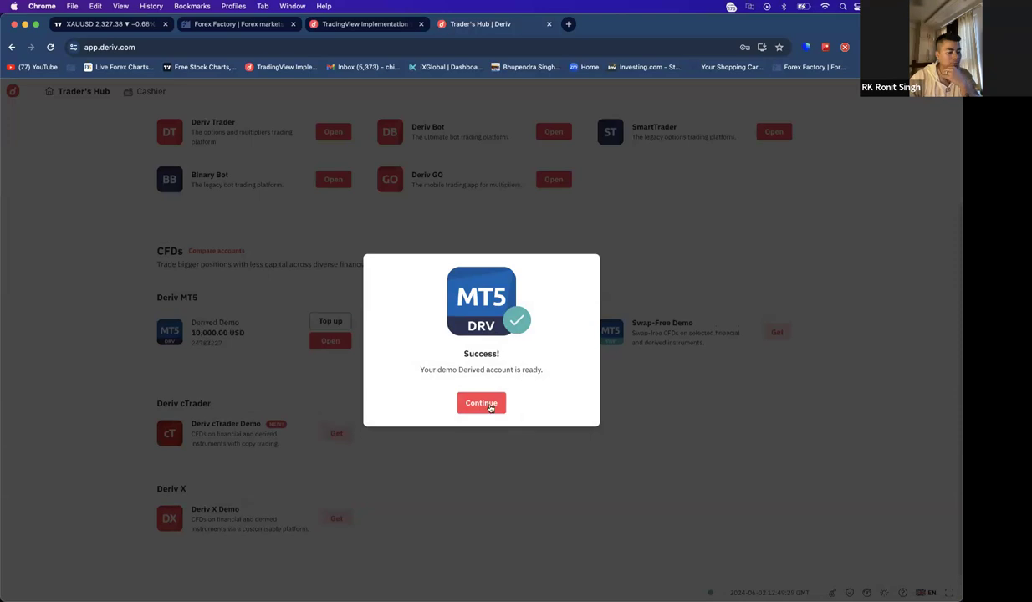
# - Dismiss the account-ready notice, copy the Derived demo Login ID, and bring up MetaTrader 5
pyautogui.click(477, 401)
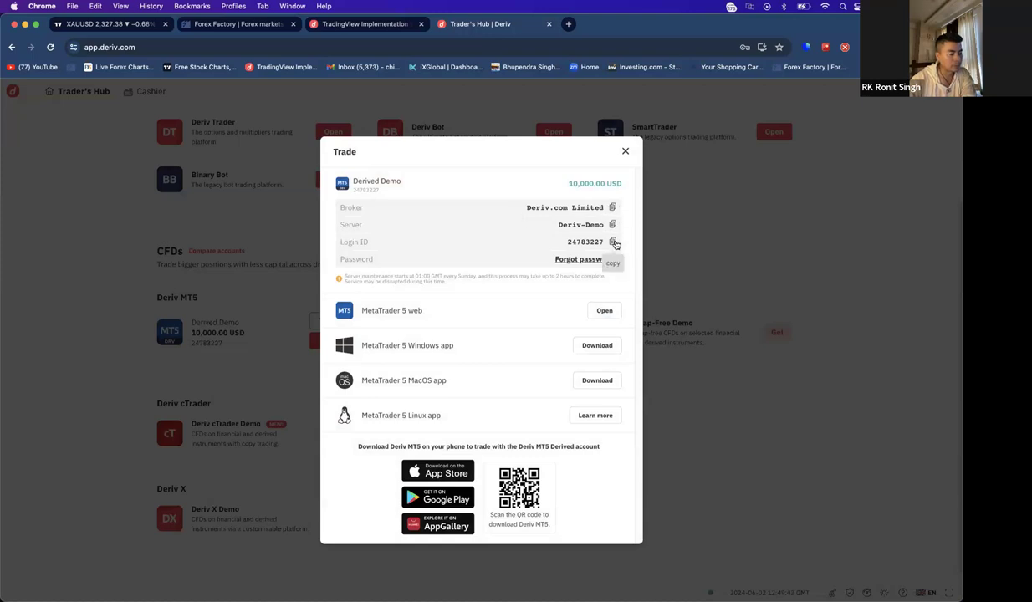
pyautogui.click(612, 242)
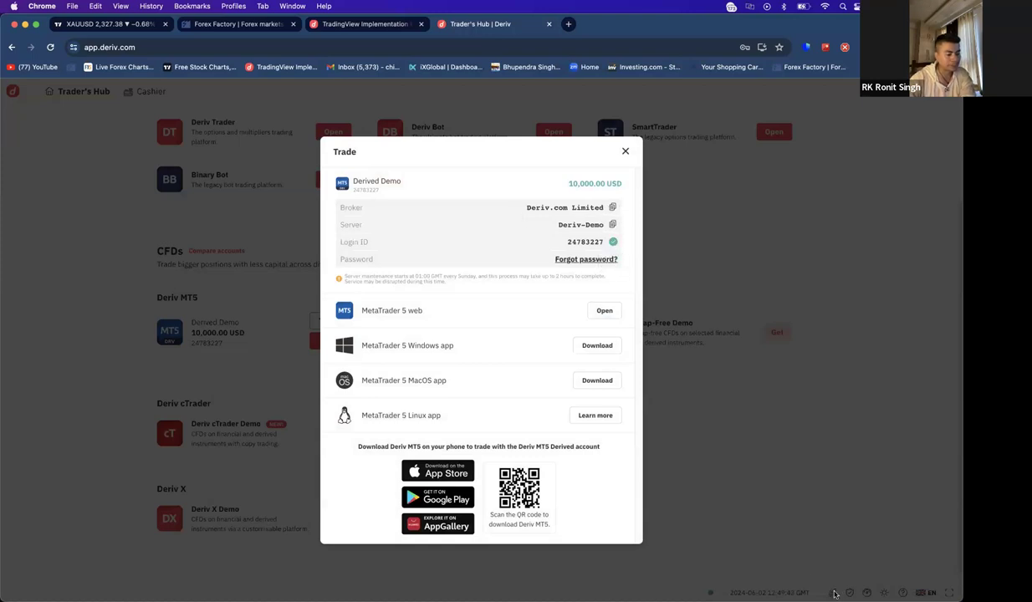
pyautogui.moveTo(837, 593)
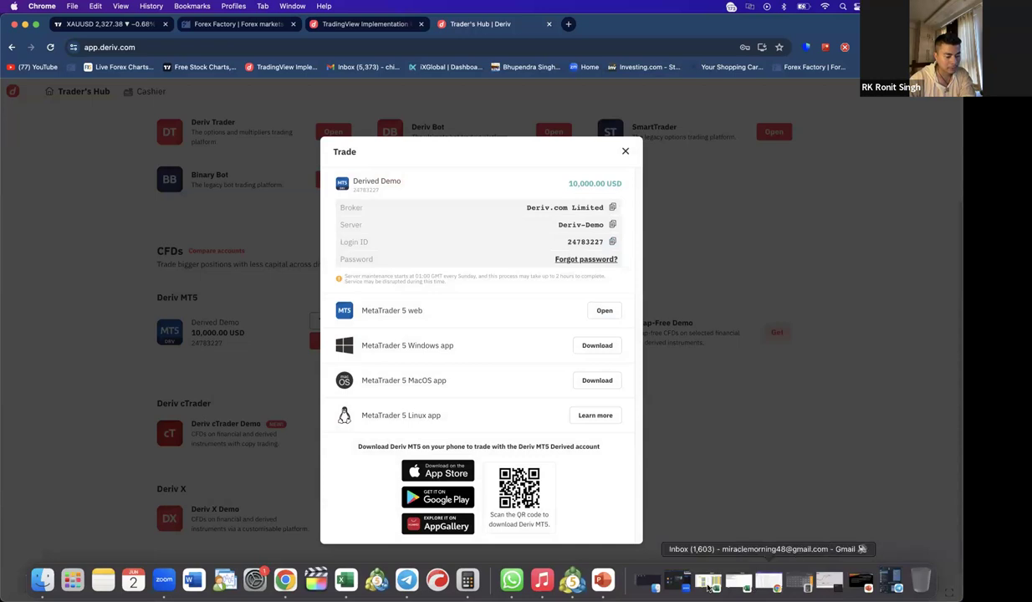
pyautogui.click(799, 582)
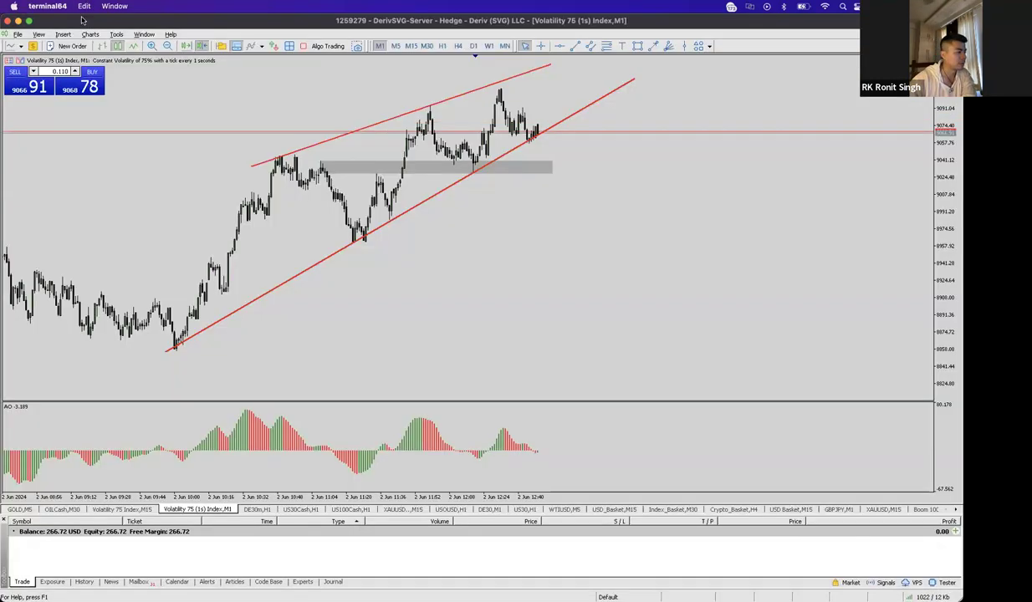
# - Try logging in on DerivSVG-Server with the copied demo login ID and its password
pyautogui.hscroll(-3, 675, 235)
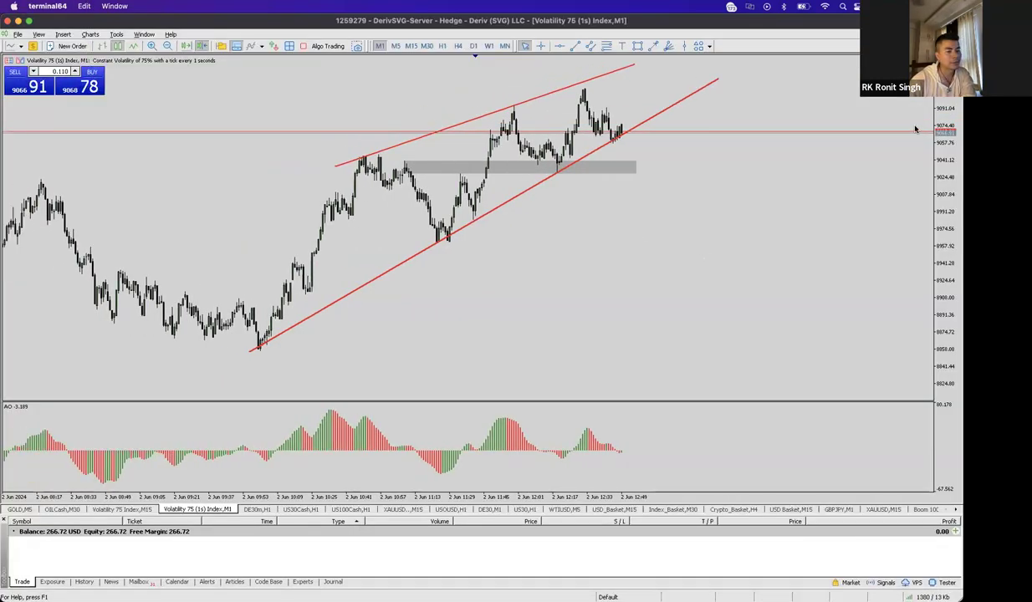
pyautogui.moveTo(943, 109); pyautogui.dragTo(943, 124)
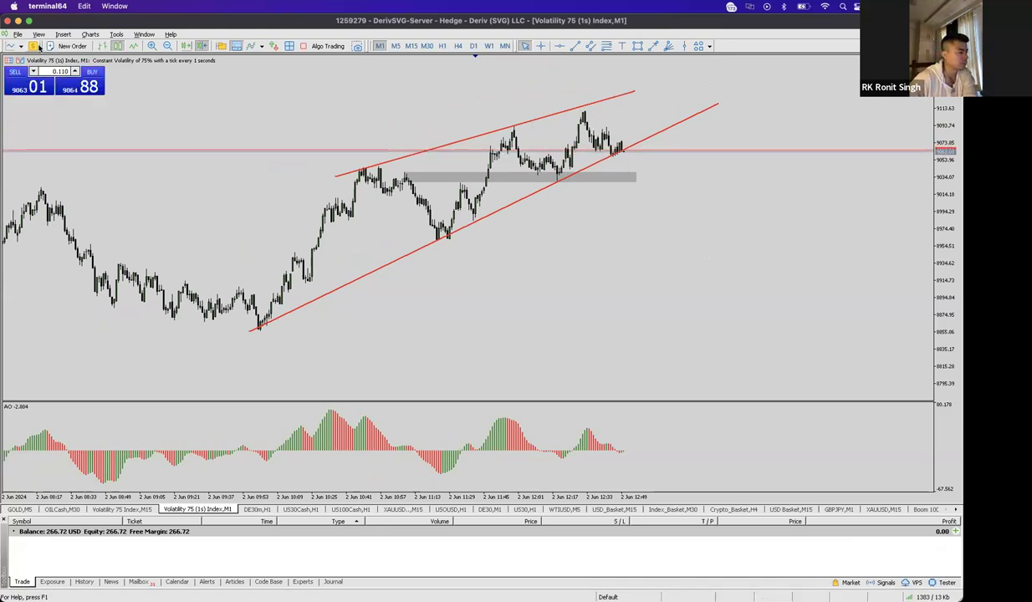
pyautogui.click(218, 46)
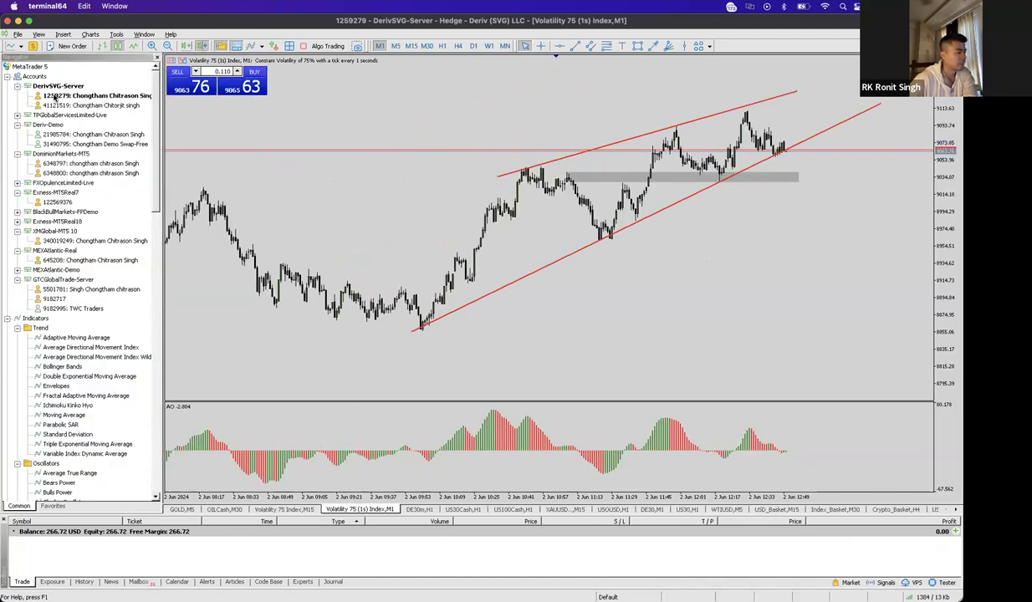
pyautogui.rightClick(44, 154)
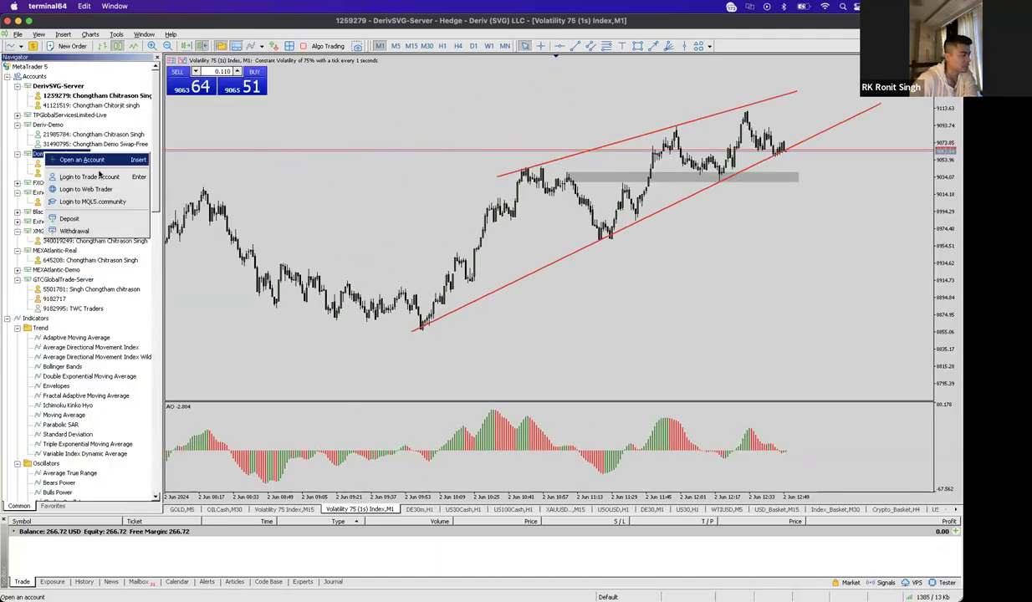
pyautogui.click(92, 176)
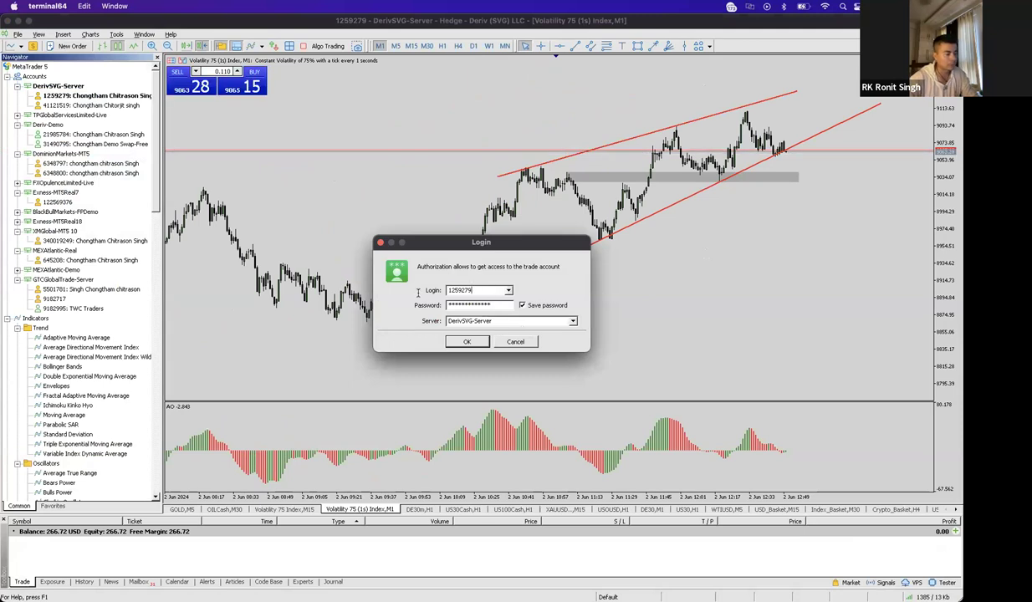
pyautogui.press('super+a')
pyautogui.press('super+v')
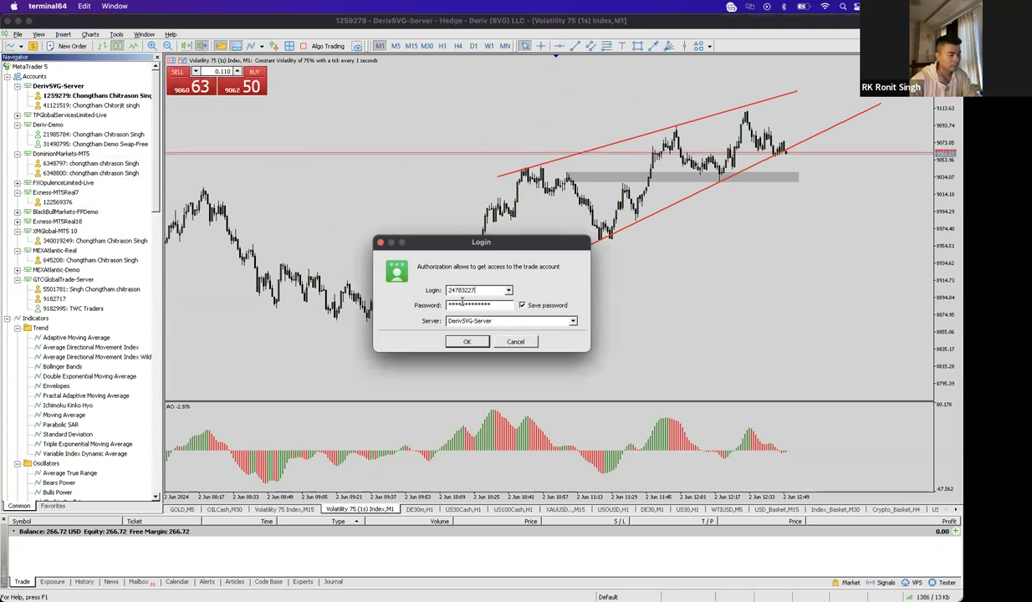
pyautogui.click(500, 305)
pyautogui.press('BackSpace')
pyautogui.write('*******')
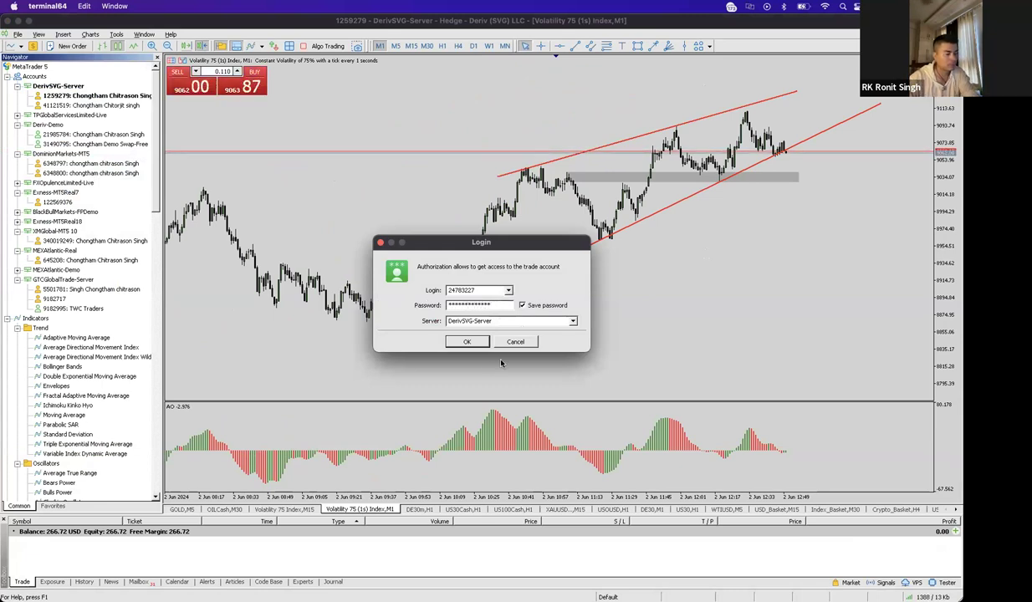
pyautogui.click(467, 341)
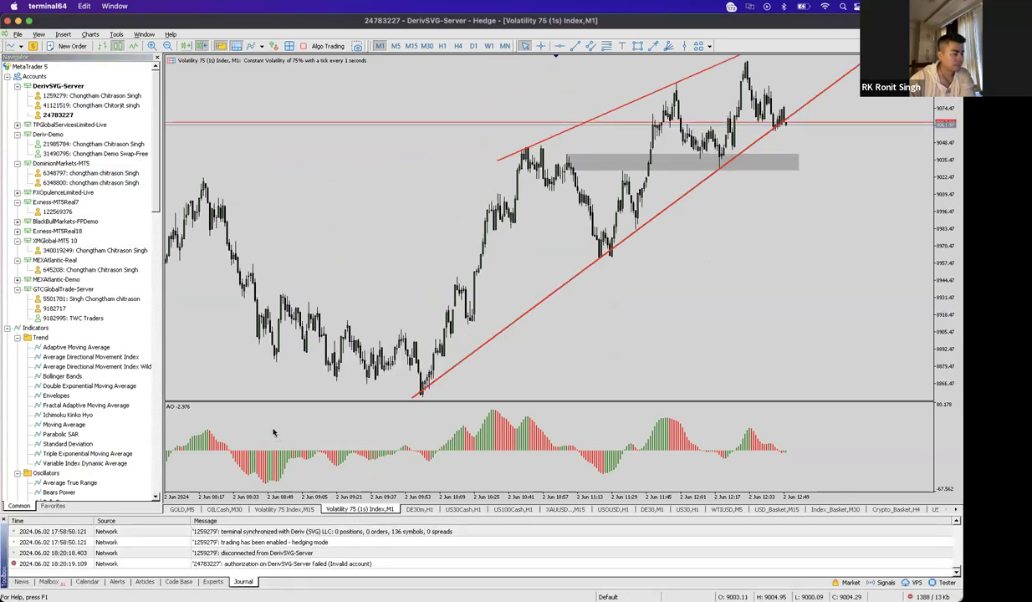
# - Cancel another login attempt and delete the invalid DerivSVG-Server account
pyautogui.rightClick(64, 115)
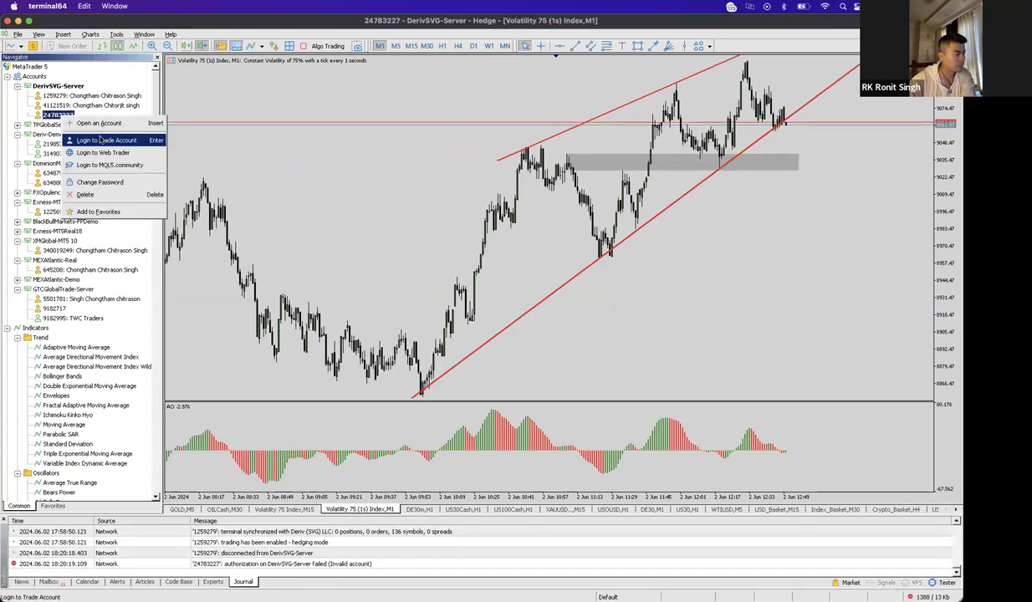
pyautogui.click(100, 139)
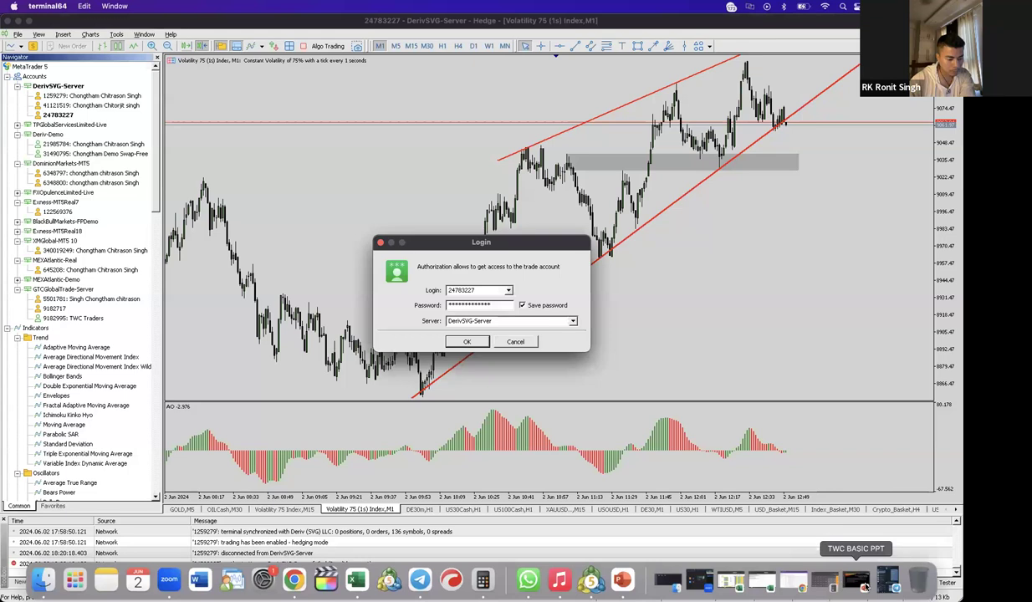
pyautogui.click(512, 342)
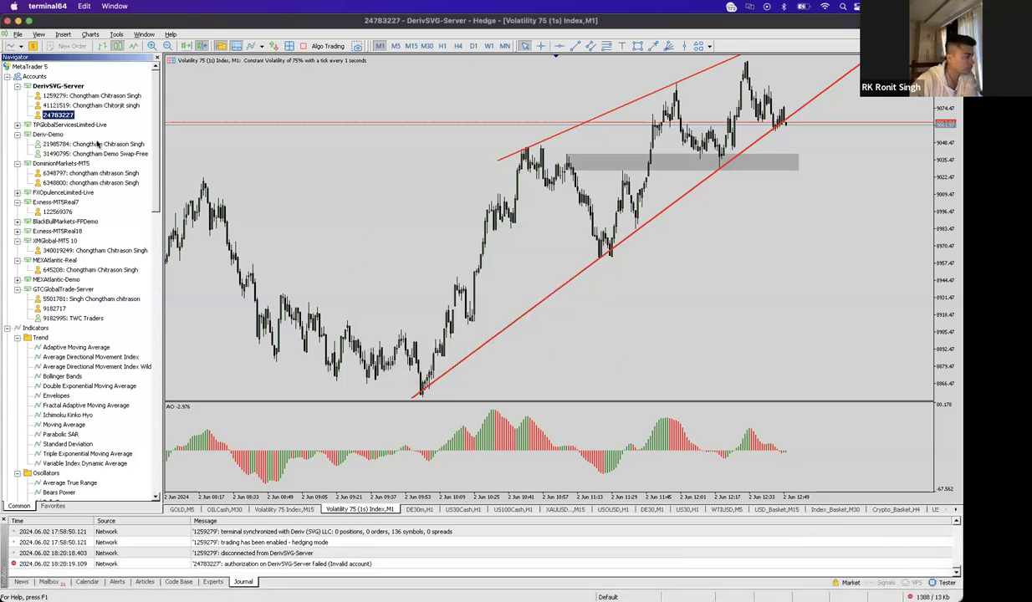
pyautogui.rightClick(55, 120)
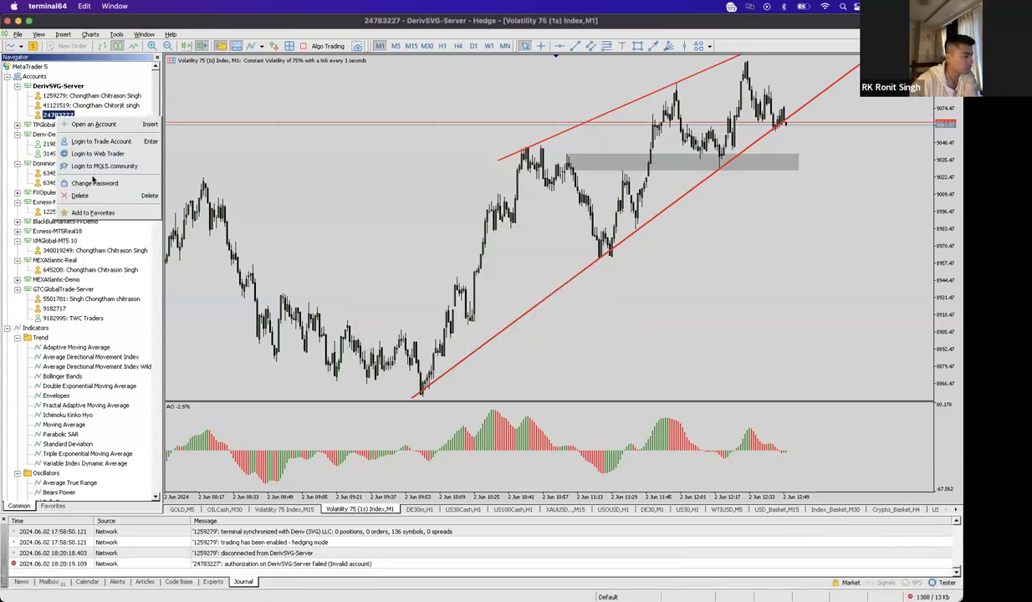
pyautogui.click(89, 194)
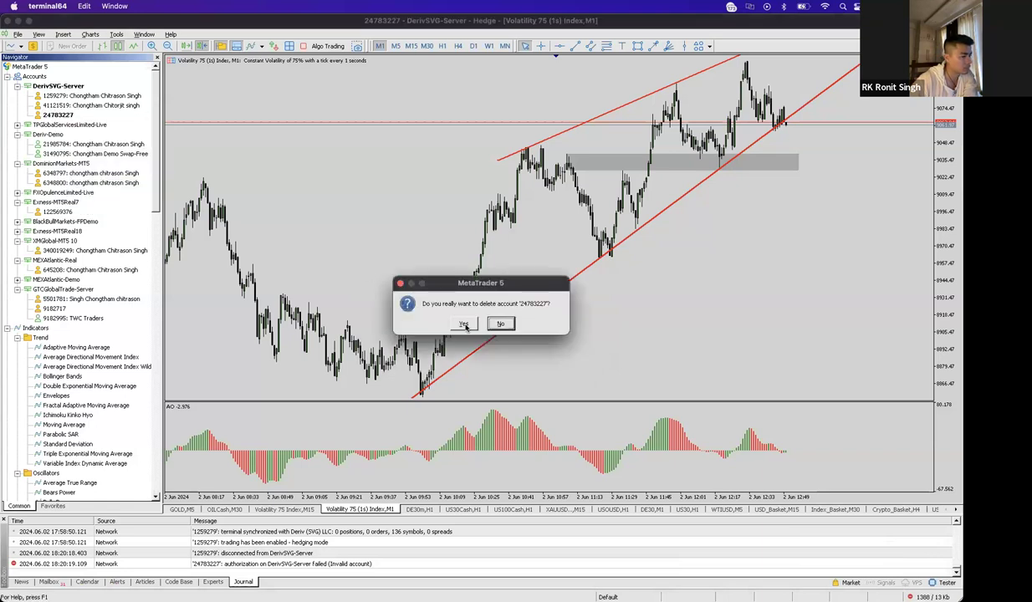
pyautogui.click(464, 324)
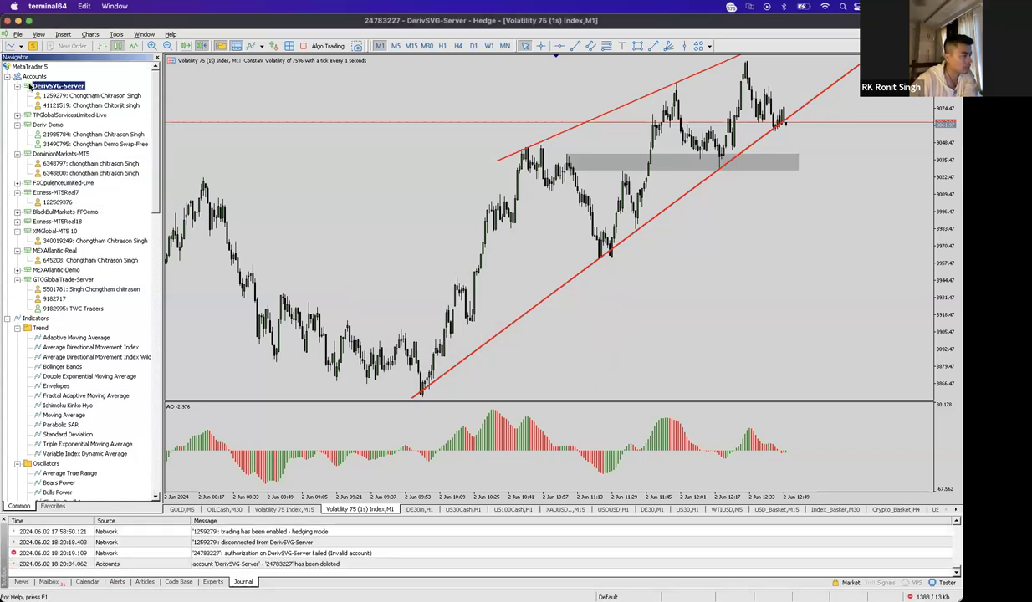
# - Submit a fresh Login to Trade Account from the accounts list
pyautogui.rightClick(34, 76)
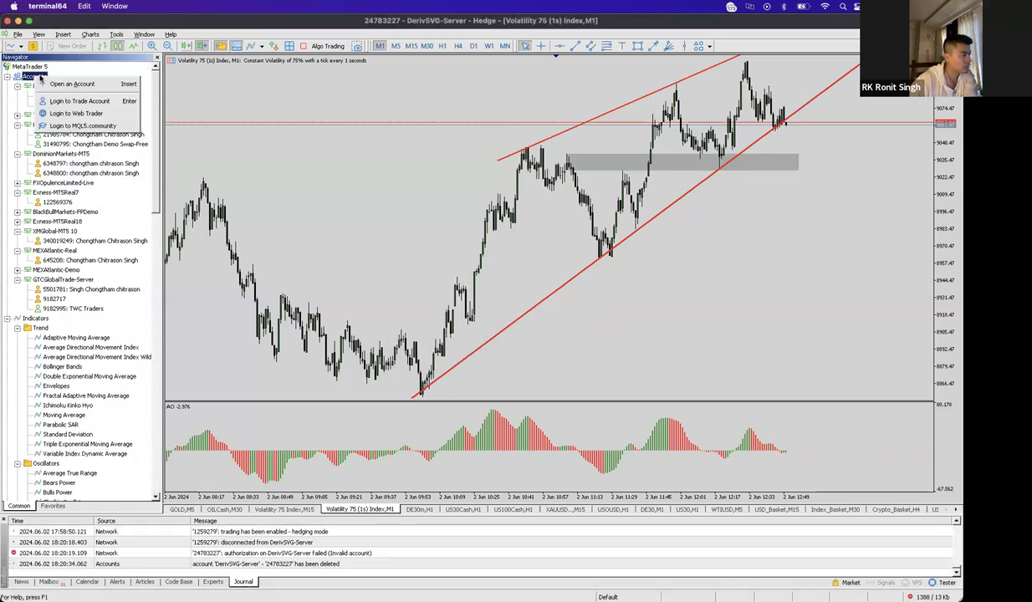
pyautogui.click(81, 101)
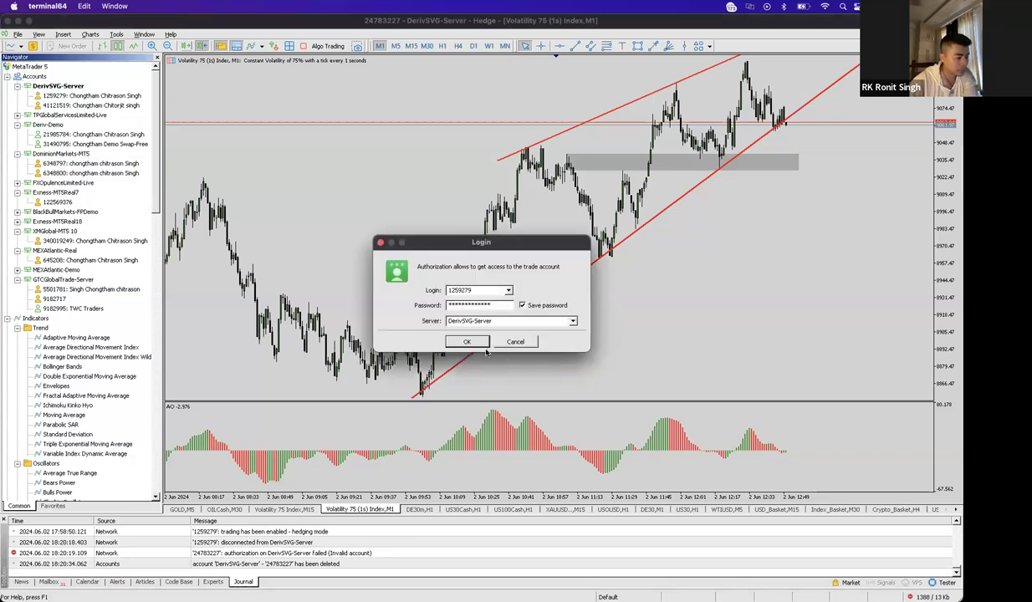
pyautogui.moveTo(892, 599)
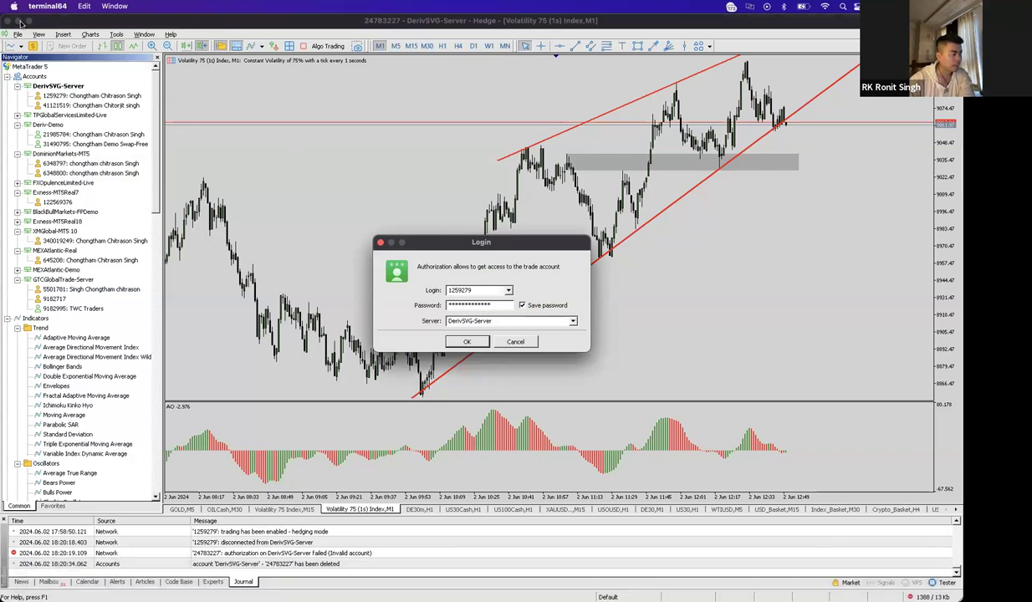
pyautogui.click(466, 341)
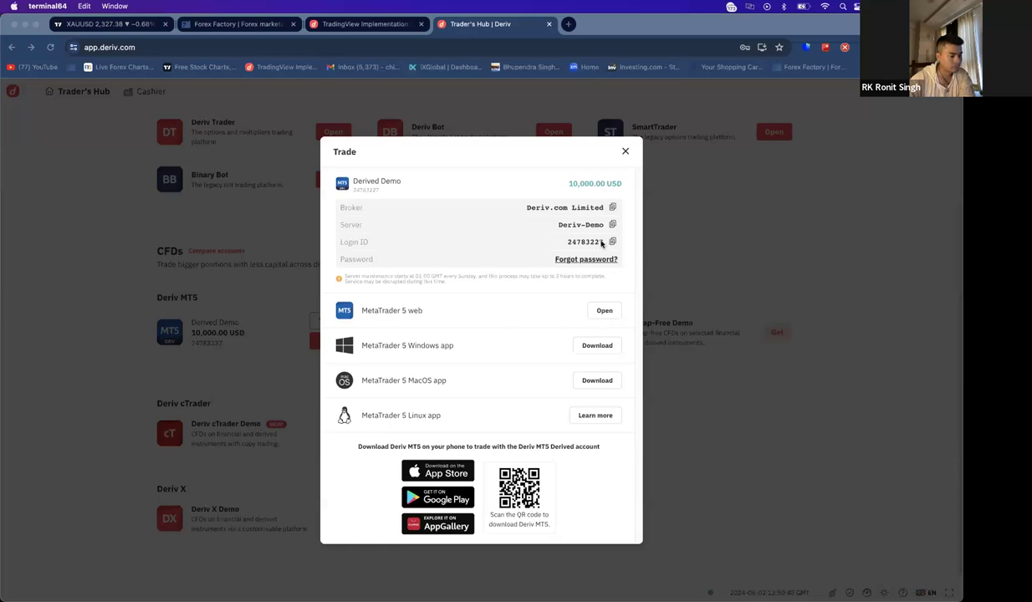
# - Copy the Derived Demo Login ID from Deriv's Trade dialog and return to MetaTrader 5
pyautogui.click(610, 243)
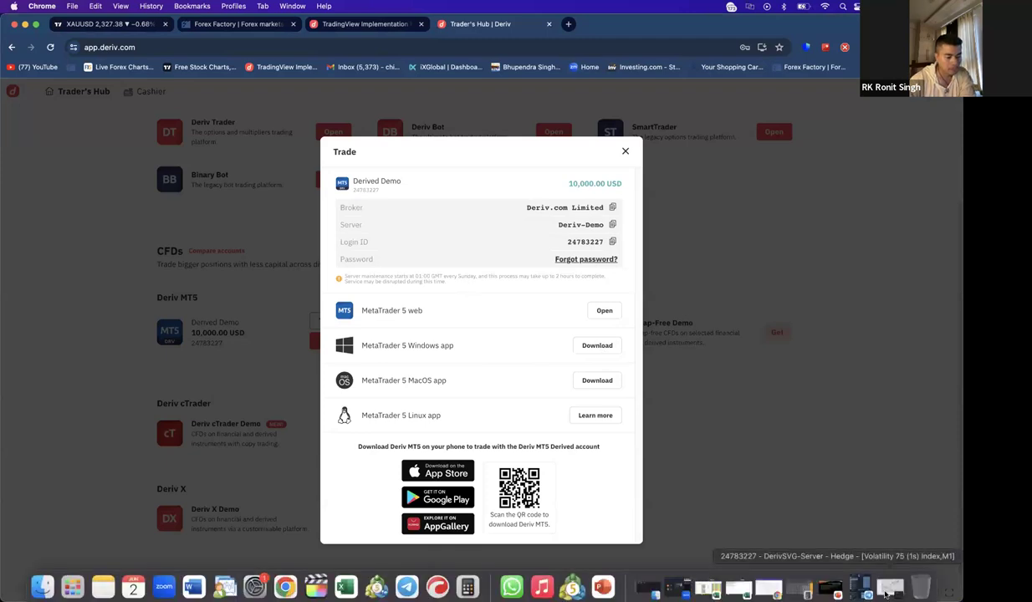
pyautogui.click(855, 577)
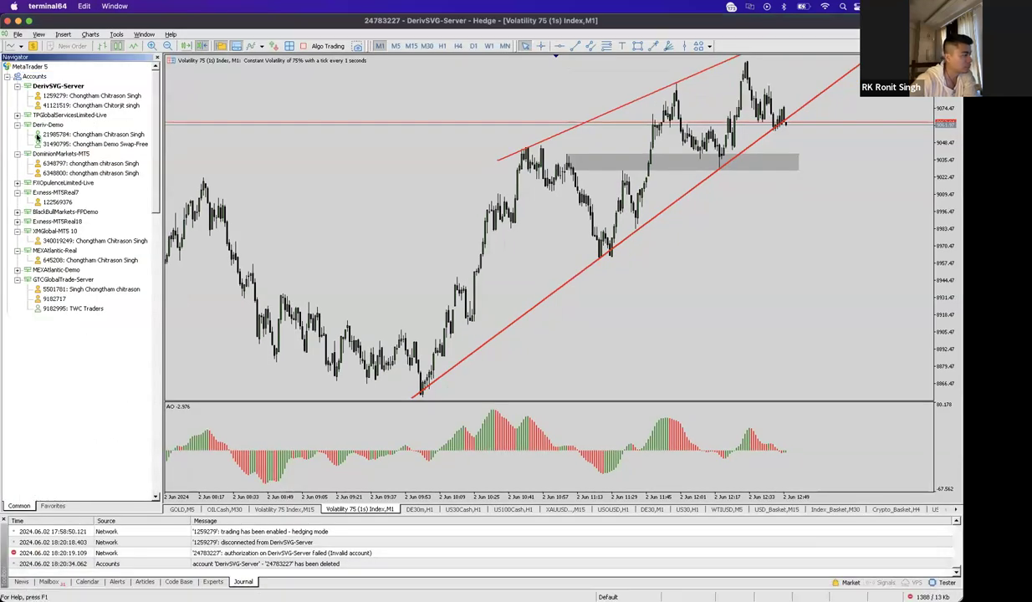
# - Log in on Deriv-Demo with the pasted Derived Demo login ID, clearing the saved password and keeping the server
pyautogui.rightClick(47, 124)
pyautogui.click(76, 148)
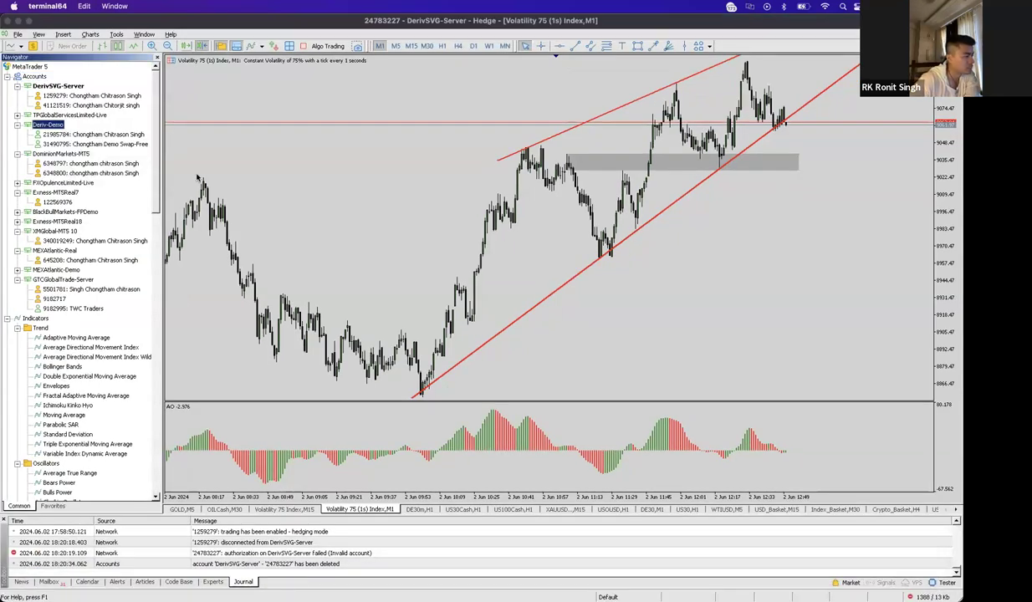
pyautogui.doubleClick(459, 290)
pyautogui.press('super+v')
pyautogui.press('Tab')
pyautogui.moveTo(499, 305); pyautogui.dragTo(424, 307)
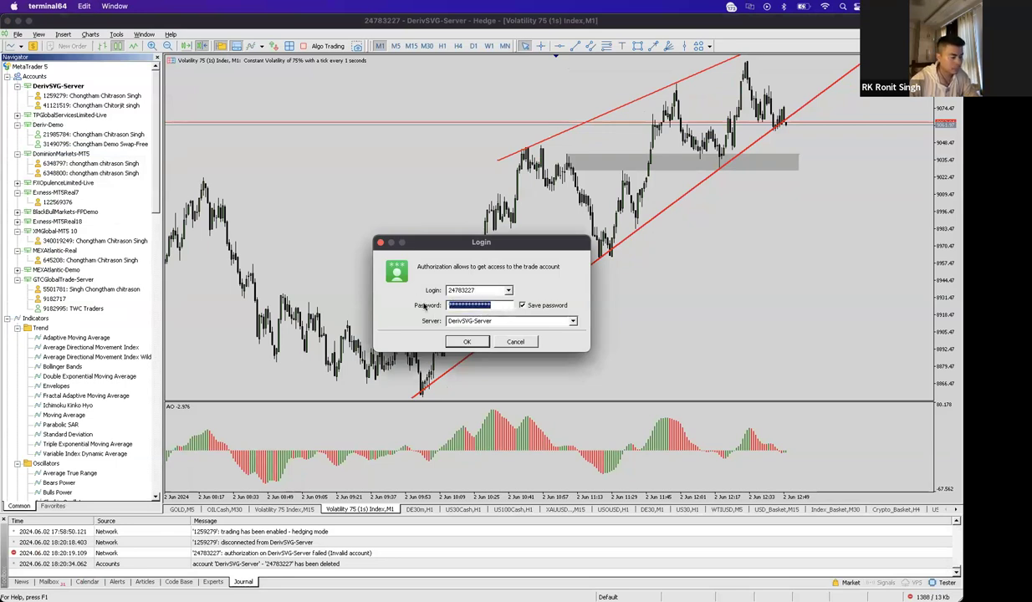
pyautogui.press('BackSpace')
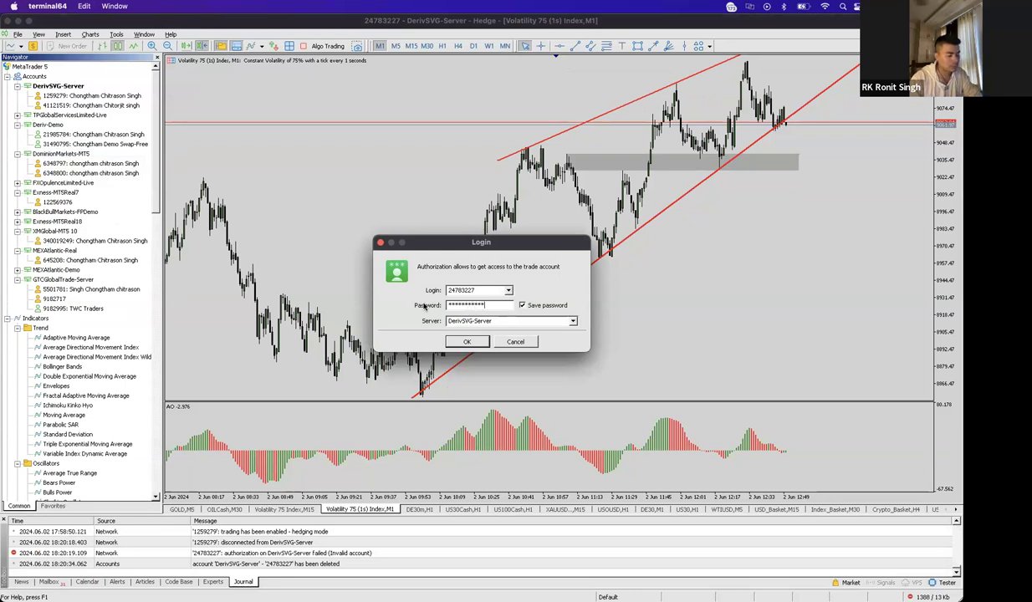
pyautogui.click(573, 321)
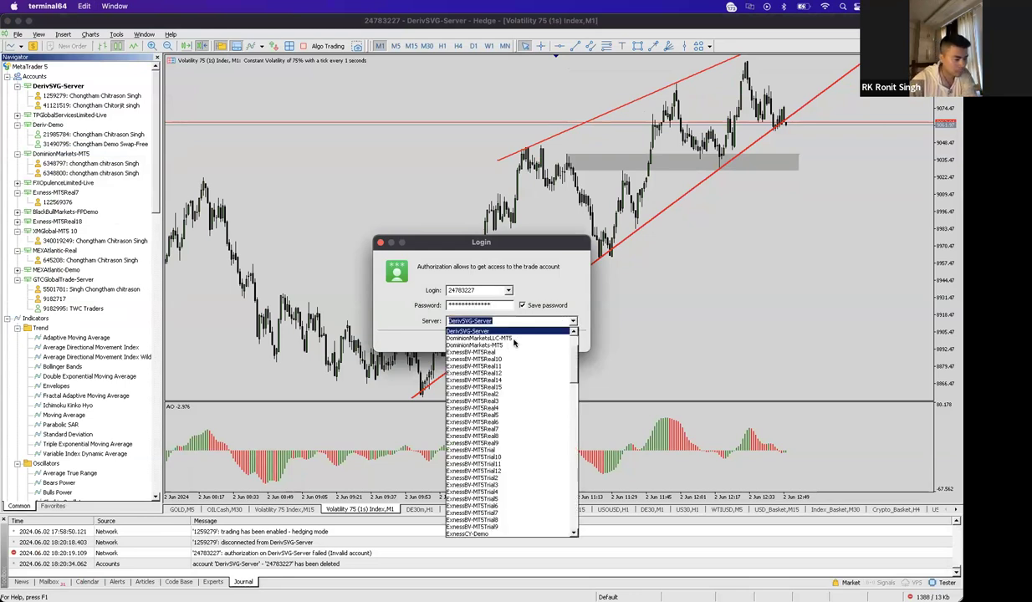
pyautogui.scroll(-4, 502, 393)
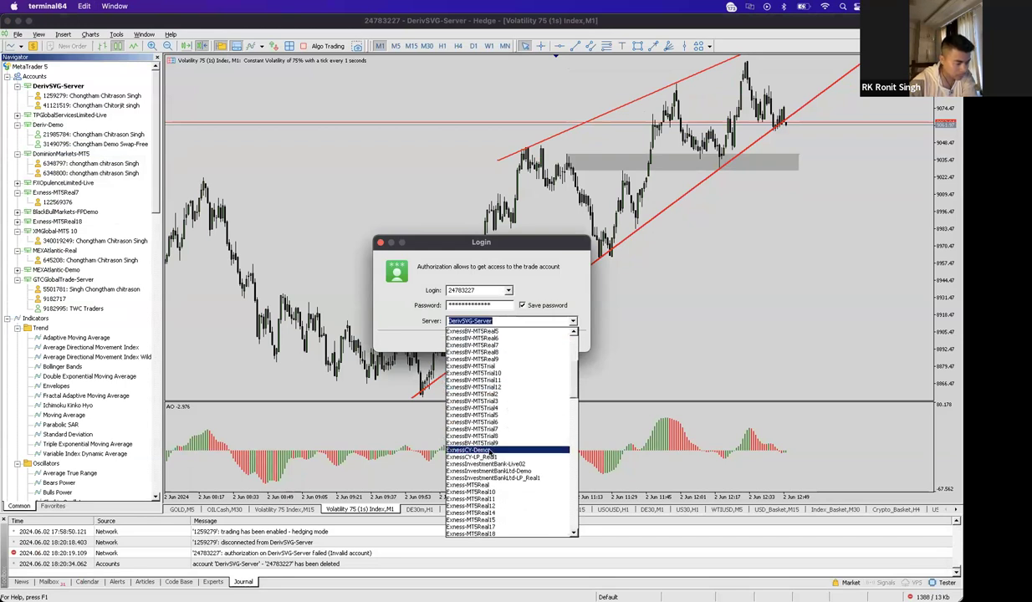
pyautogui.scroll(4, 476, 431)
pyautogui.click(466, 358)
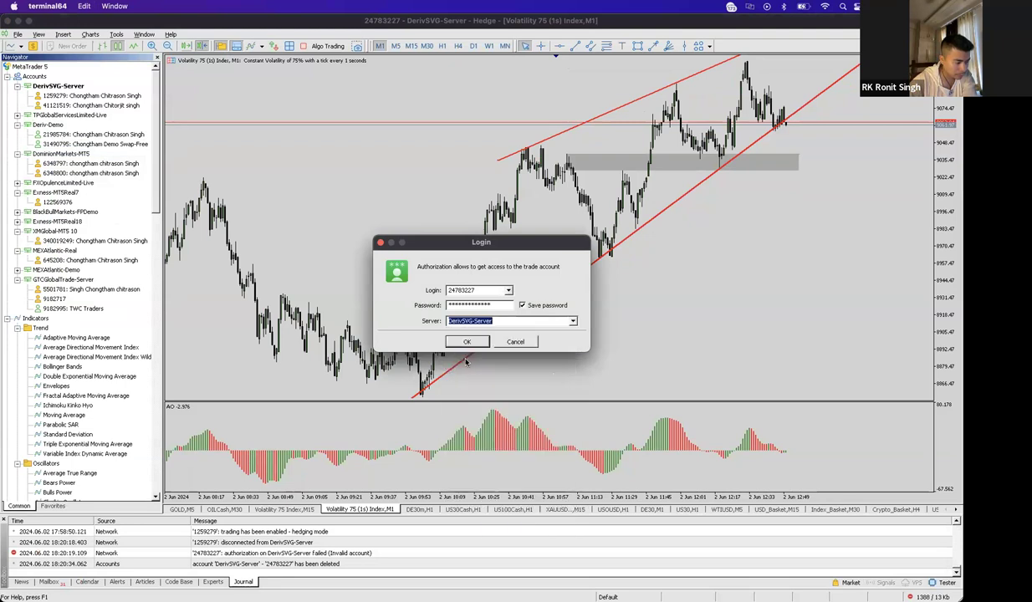
pyautogui.click(464, 339)
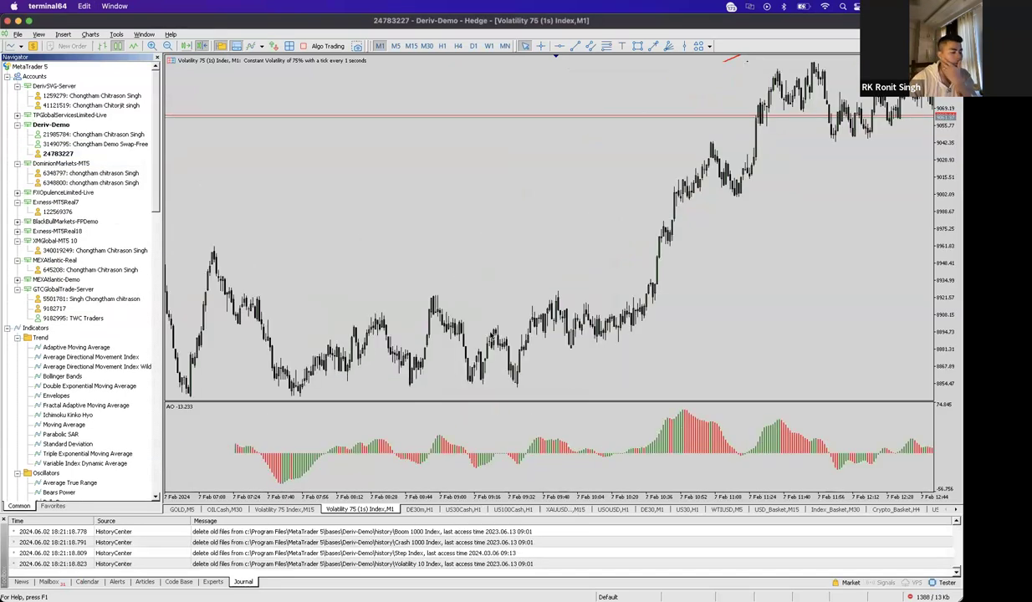
# - Delete both old Deriv-Demo accounts from the Navigator
pyautogui.rightClick(75, 135)
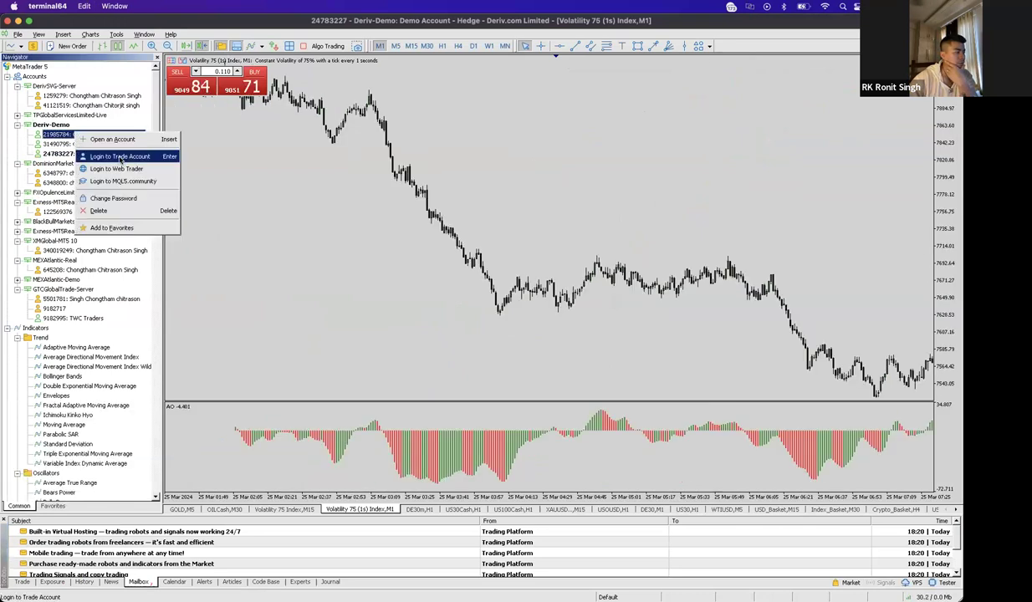
pyautogui.click(111, 210)
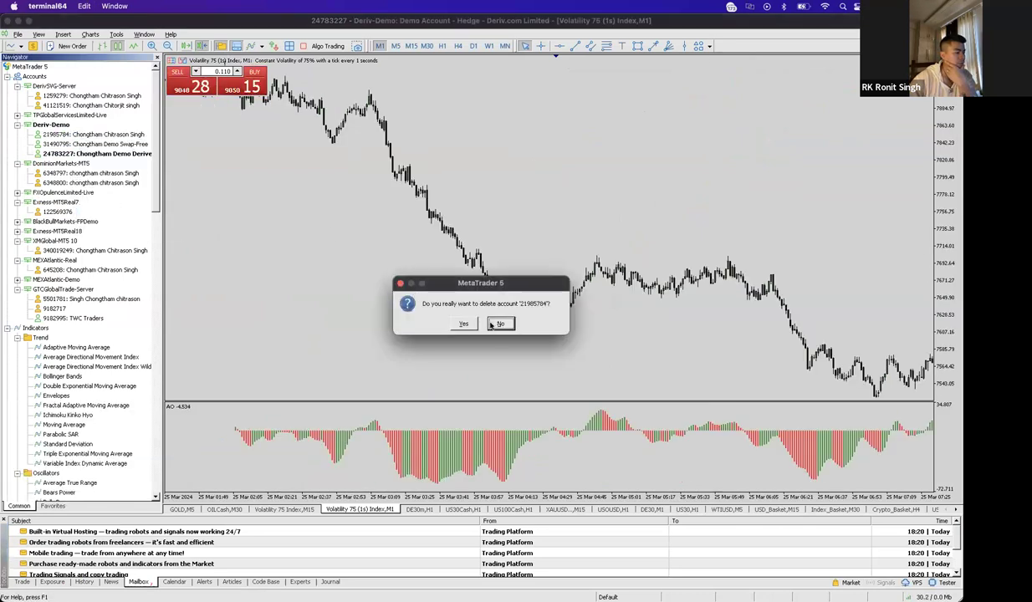
pyautogui.click(466, 324)
pyautogui.click(80, 135)
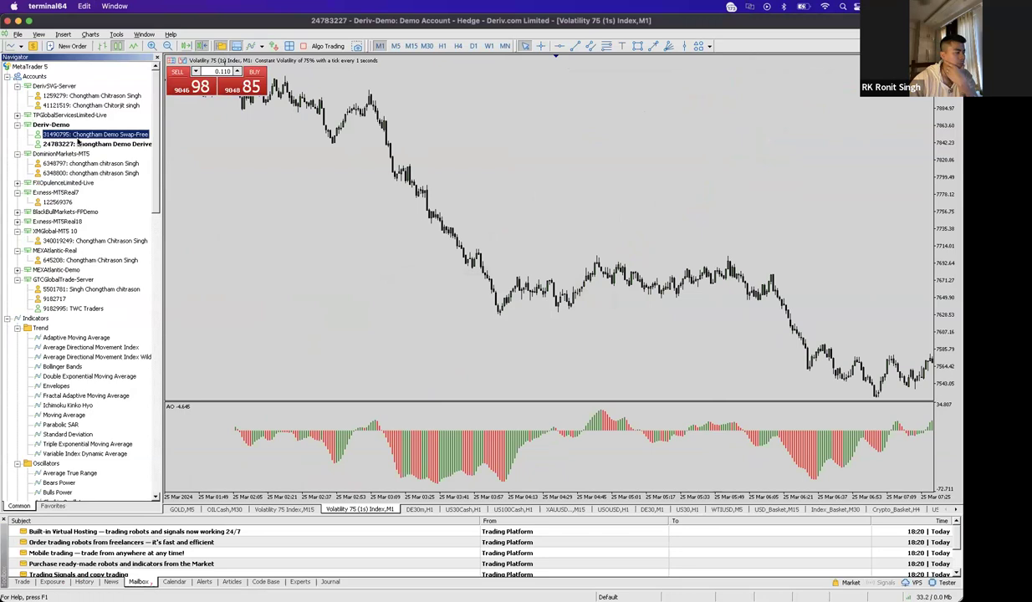
pyautogui.rightClick(80, 135)
pyautogui.click(107, 214)
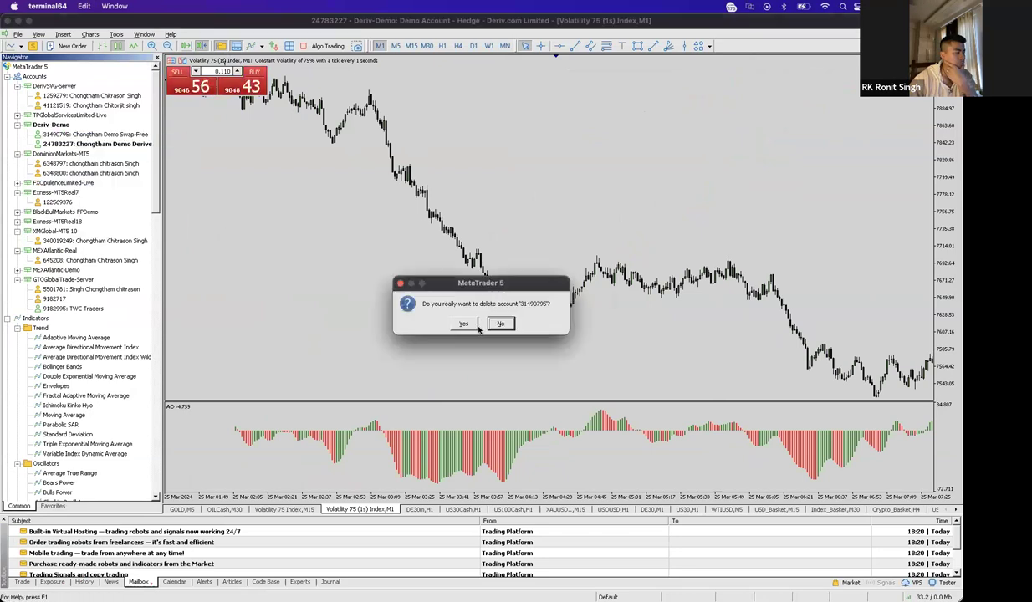
pyautogui.click(465, 325)
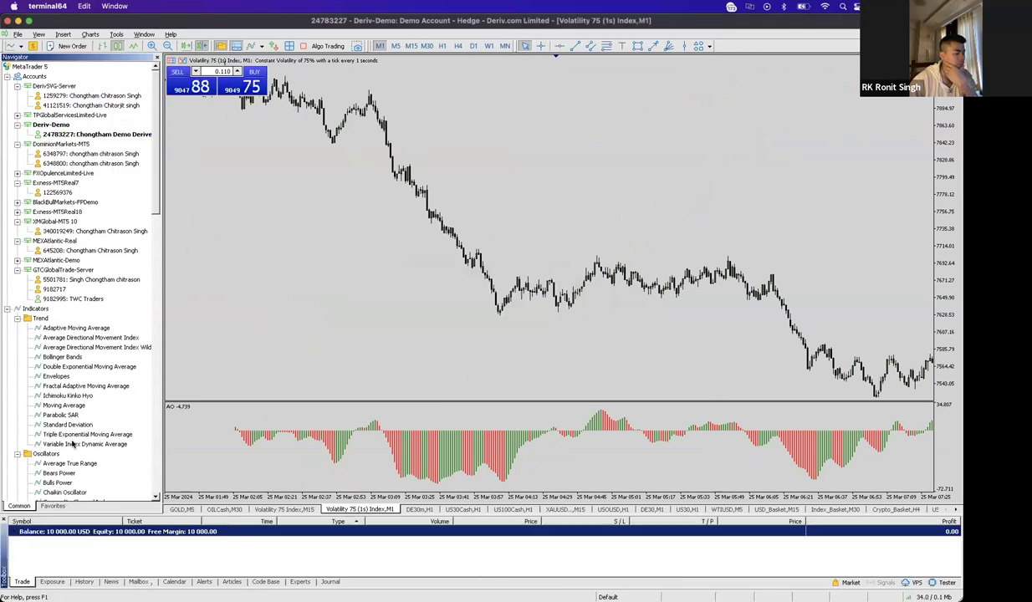
# - Hide the Navigator, jump to the latest bars, compress the price scale, then minimize MetaTrader 5
pyautogui.click(156, 56)
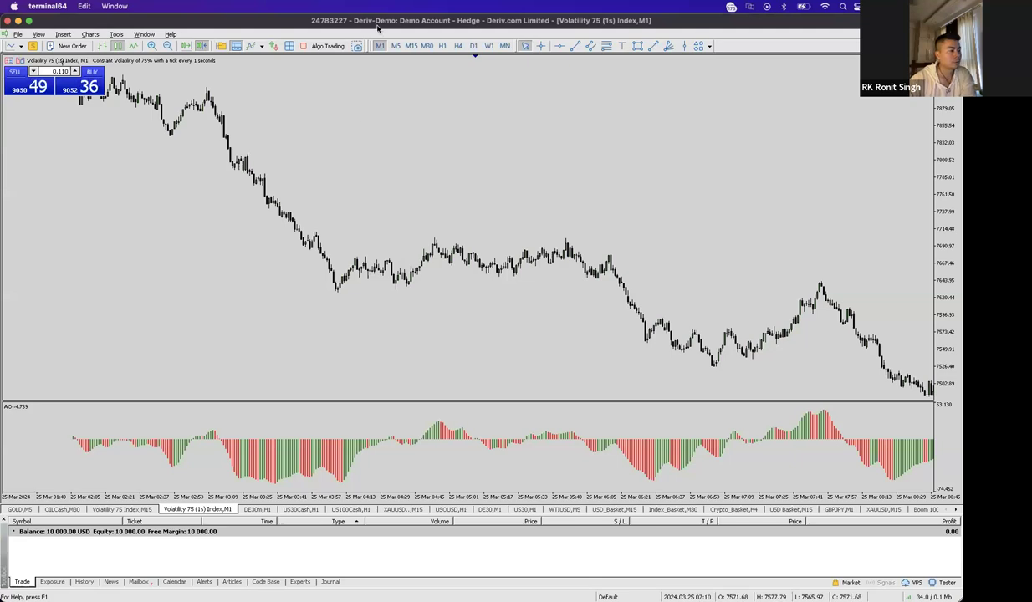
pyautogui.press('End')
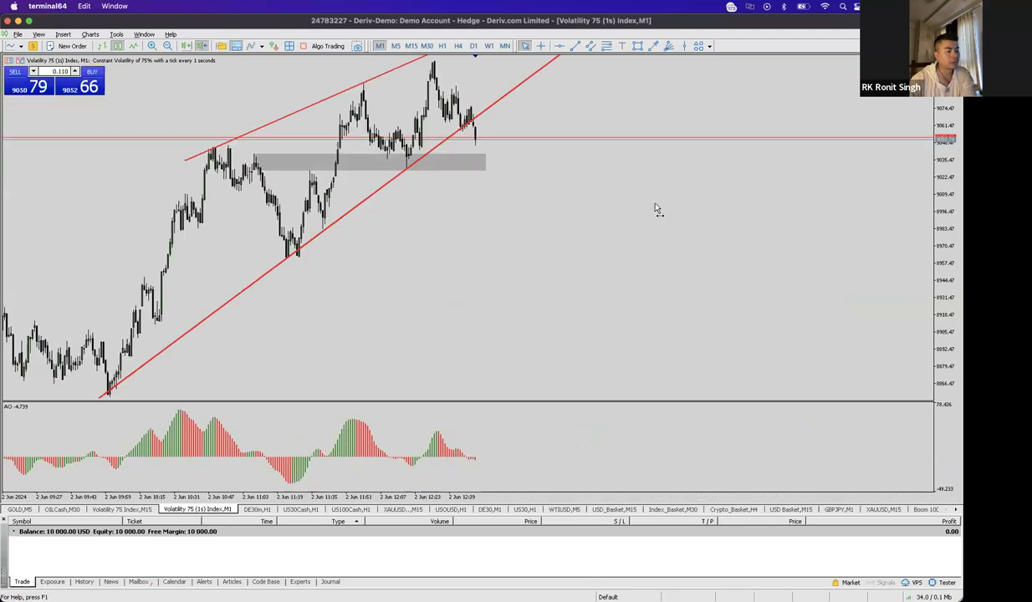
pyautogui.hscroll(-5, 789, 185)
pyautogui.moveTo(940, 198); pyautogui.dragTo(935, 335)
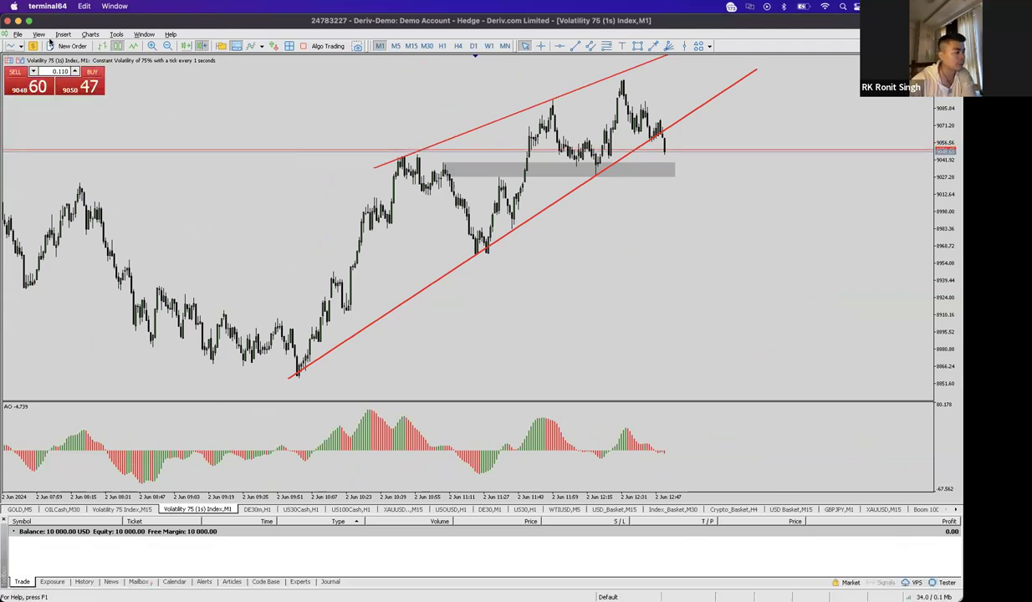
pyautogui.press('super+m')
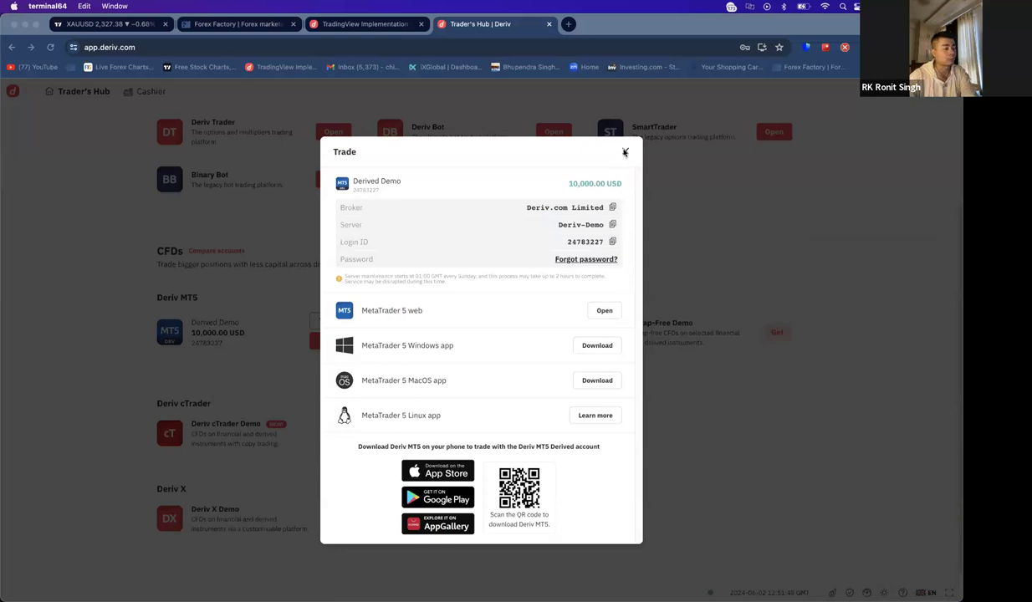
# - Close the MT5 trade details and switch Trader's Hub from Demo to Real
pyautogui.click(624, 152)
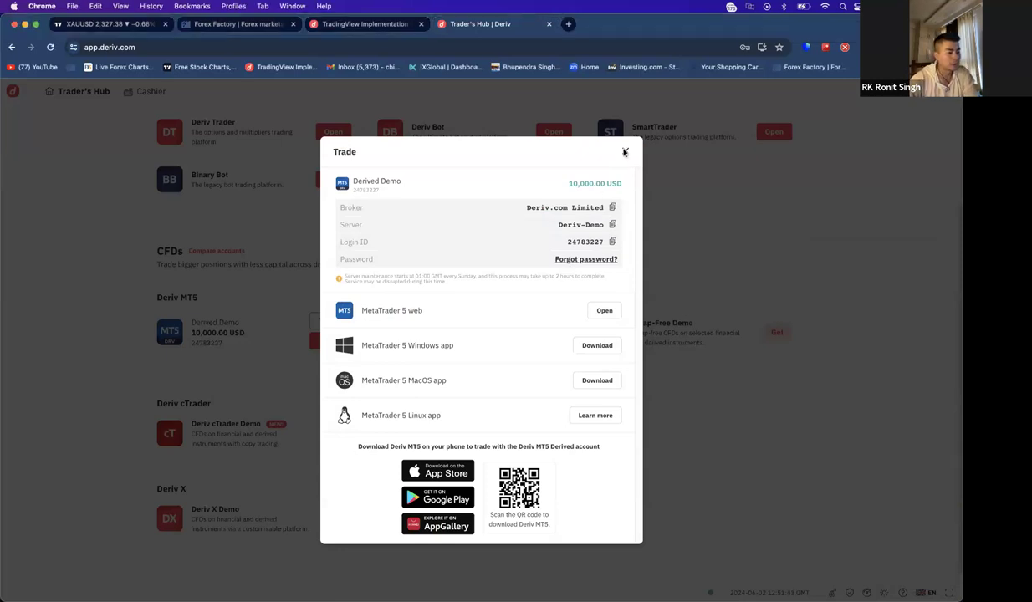
pyautogui.click(623, 152)
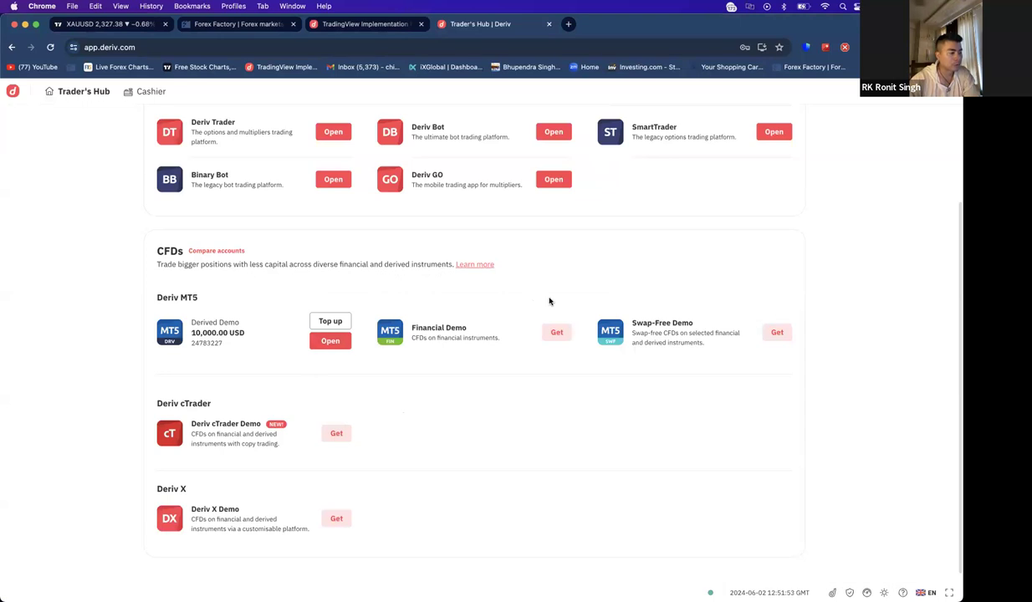
pyautogui.scroll(3, 502, 284)
pyautogui.click(244, 151)
pyautogui.click(249, 183)
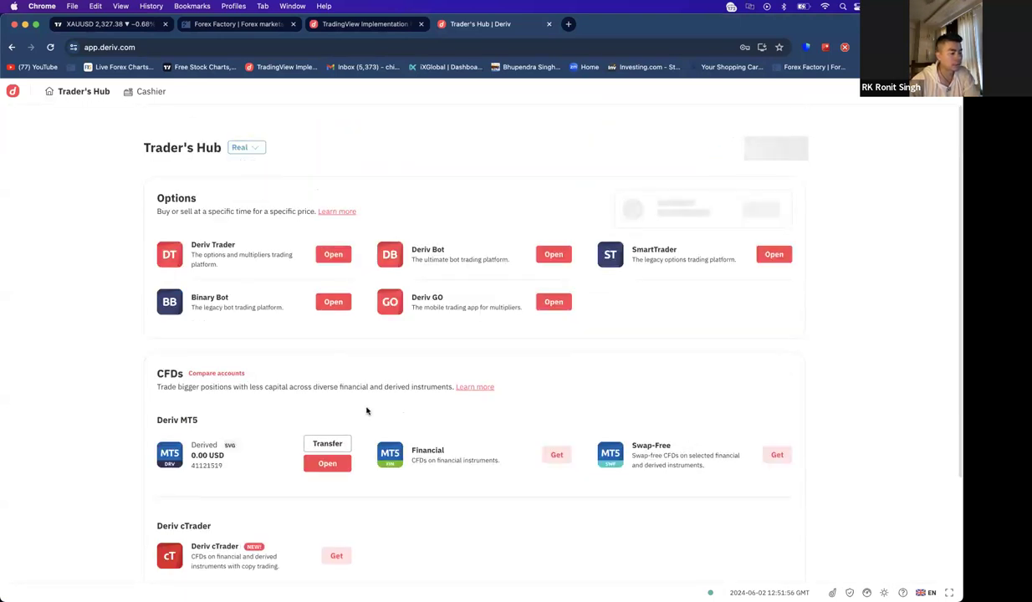
# - Dismiss the Pending action required notice and open the Cashier, which shows 'Cashier is locked'
pyautogui.scroll(-3, 366, 410)
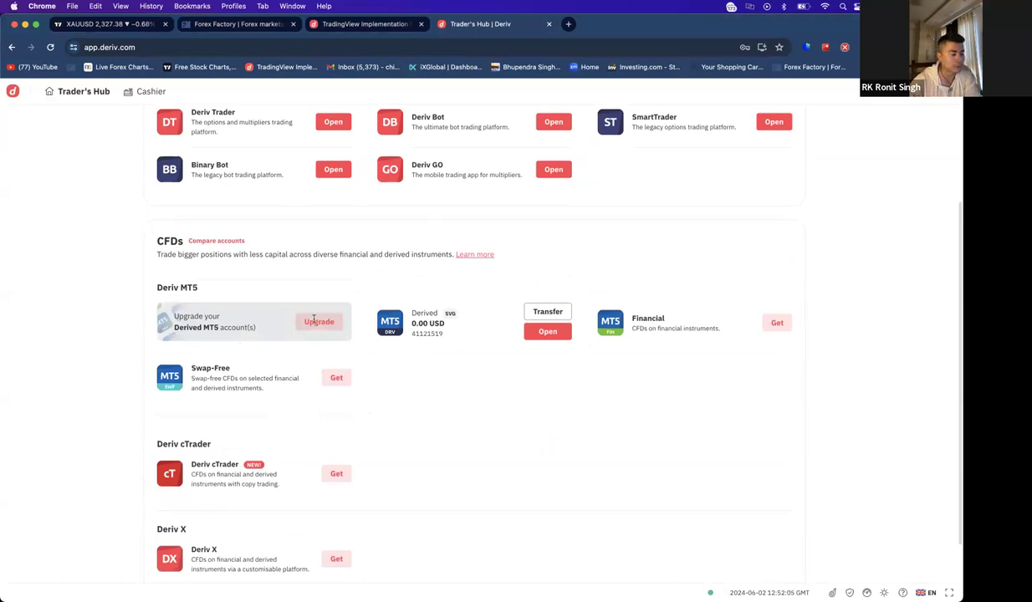
pyautogui.scroll(3, 643, 351)
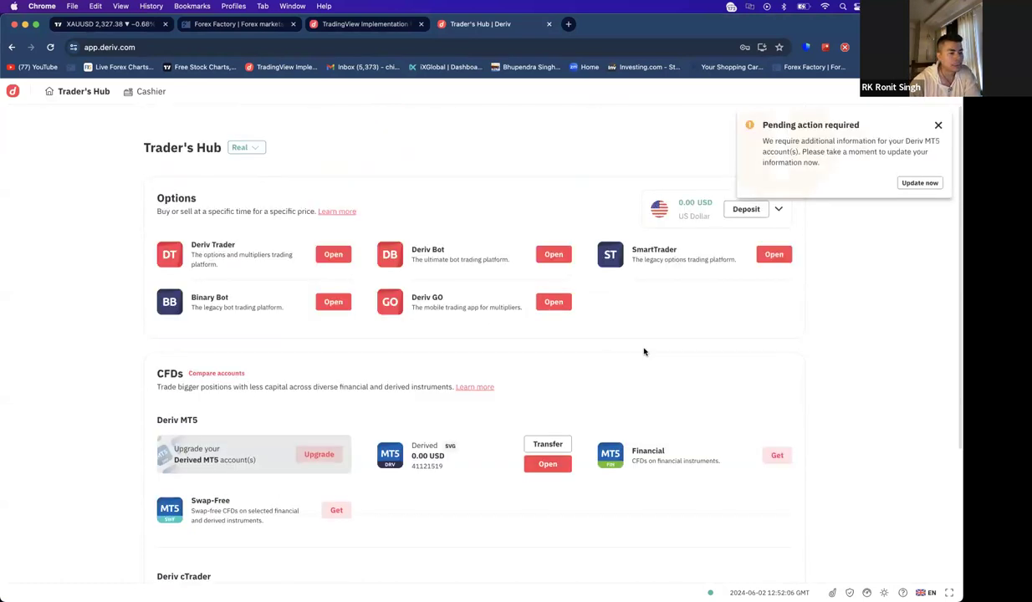
pyautogui.click(938, 126)
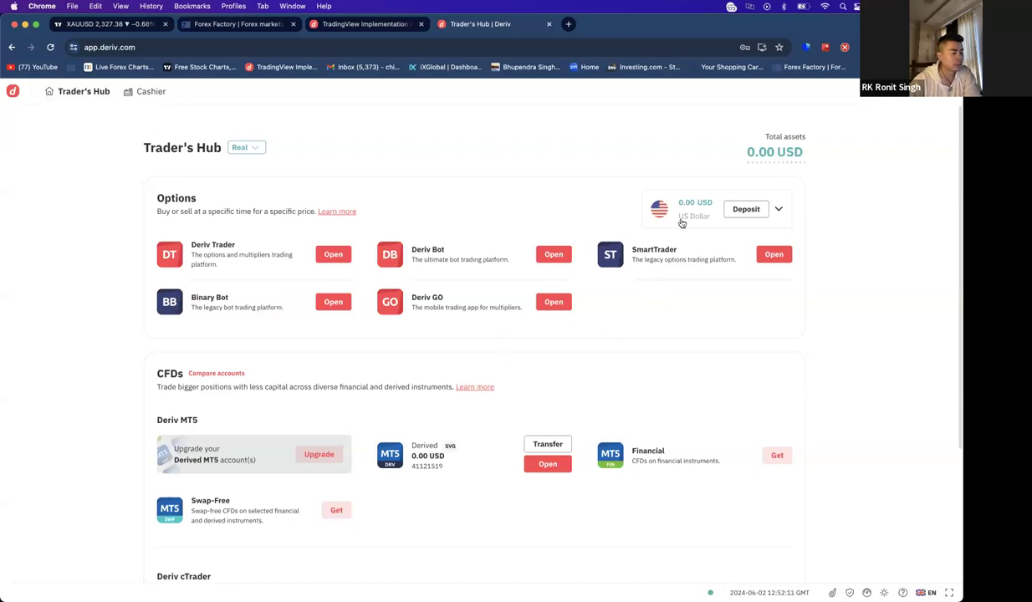
pyautogui.click(147, 91)
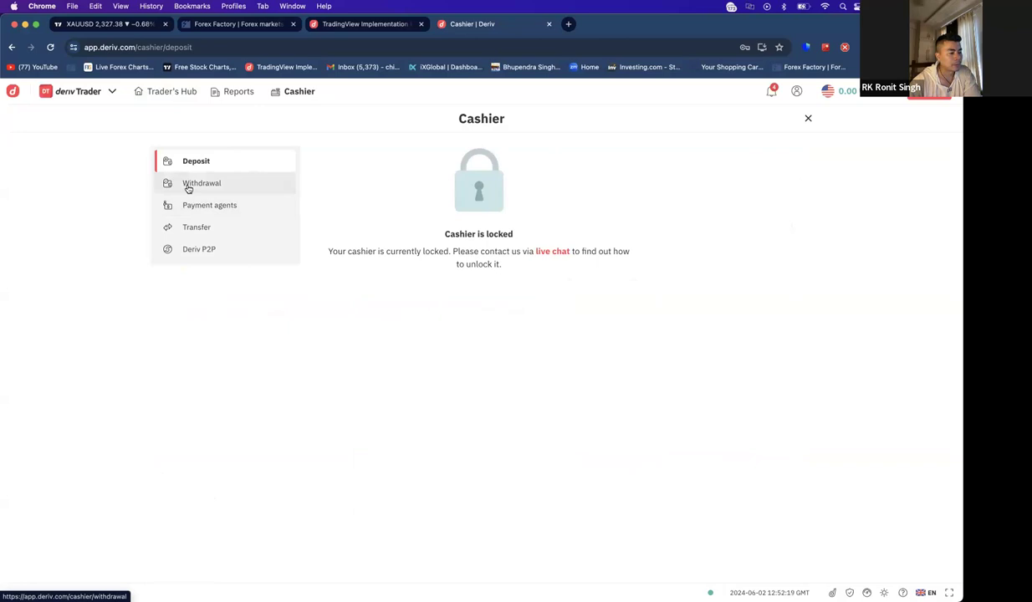
# - Check the Withdrawal, Payment agents, Transfer and Deriv P2P cashier sections
pyautogui.click(189, 188)
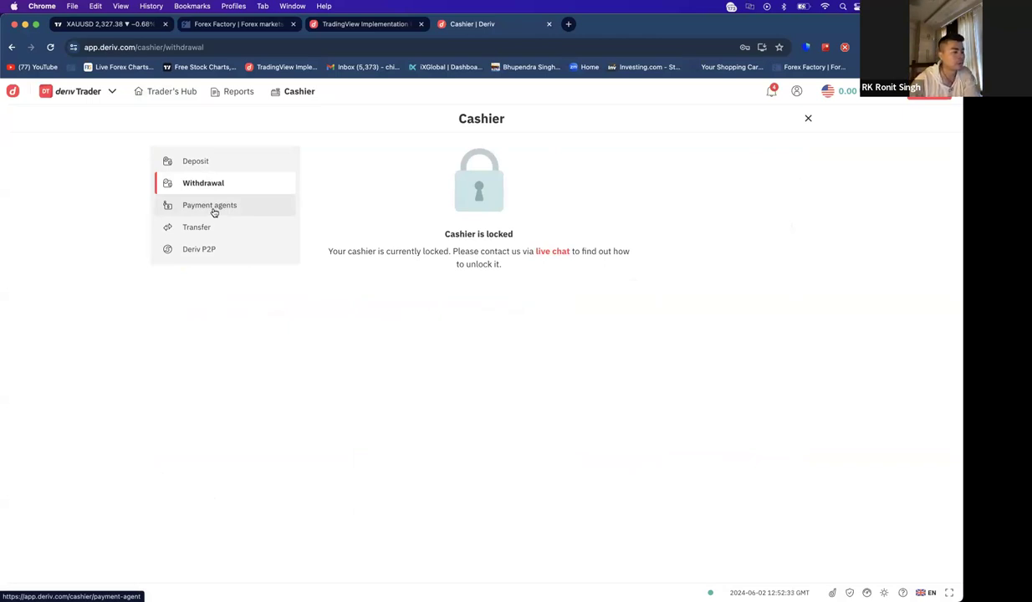
pyautogui.click(214, 212)
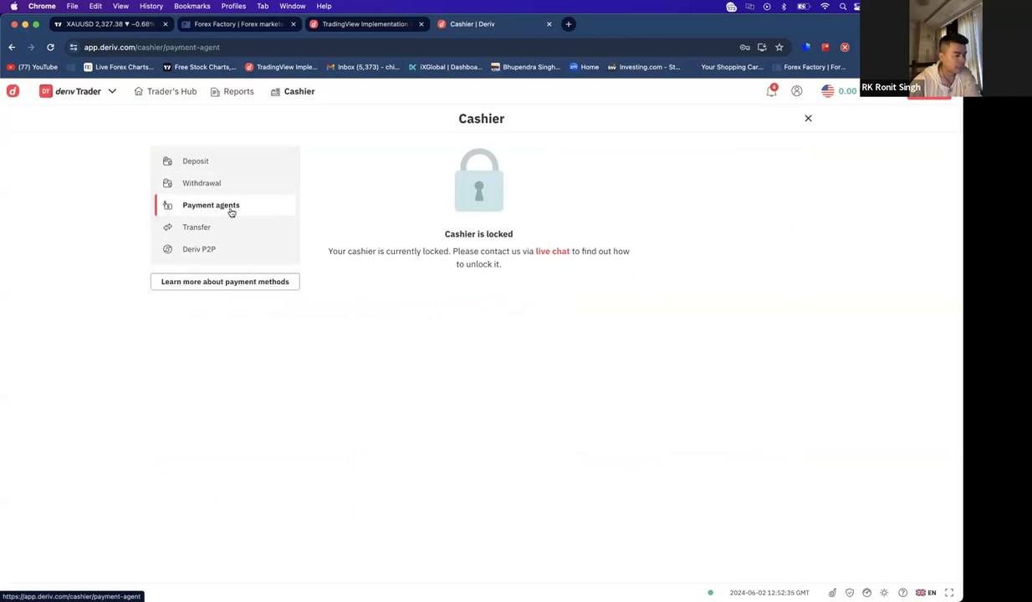
pyautogui.click(223, 226)
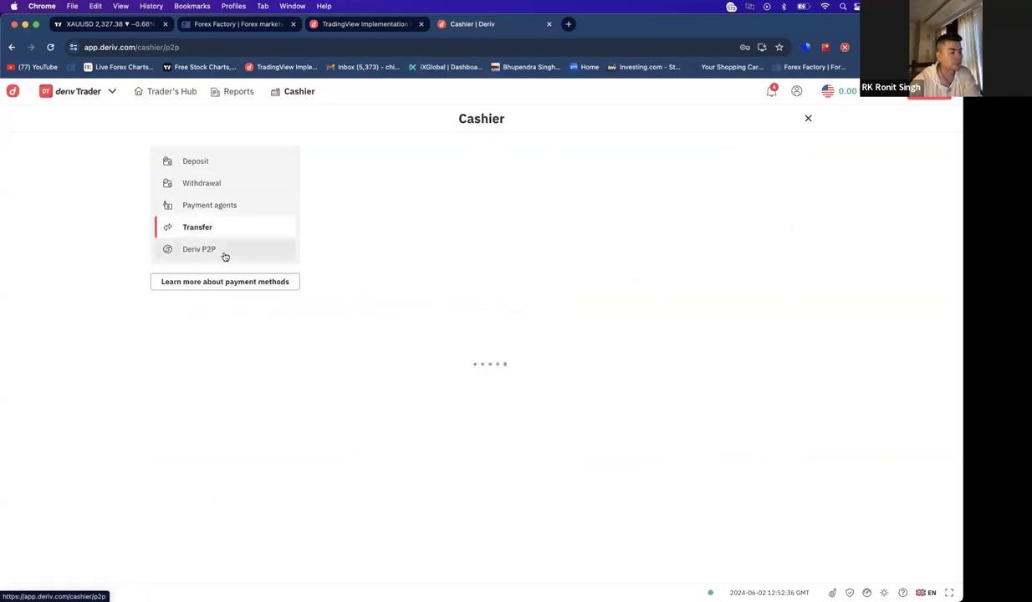
pyautogui.click(224, 256)
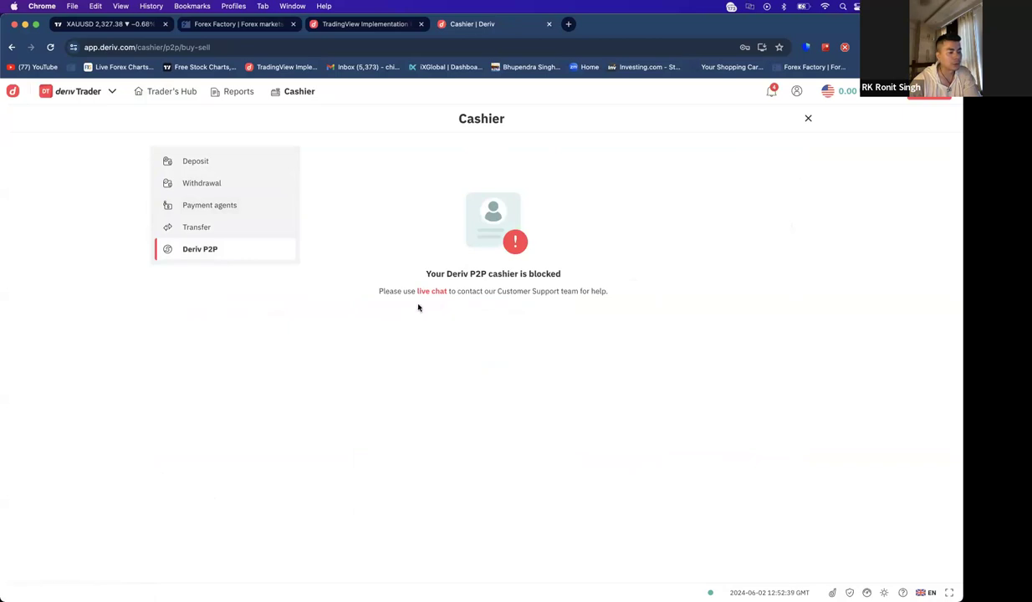
# - Leave the cashier for Trader's Hub and open the account settings
pyautogui.click(171, 92)
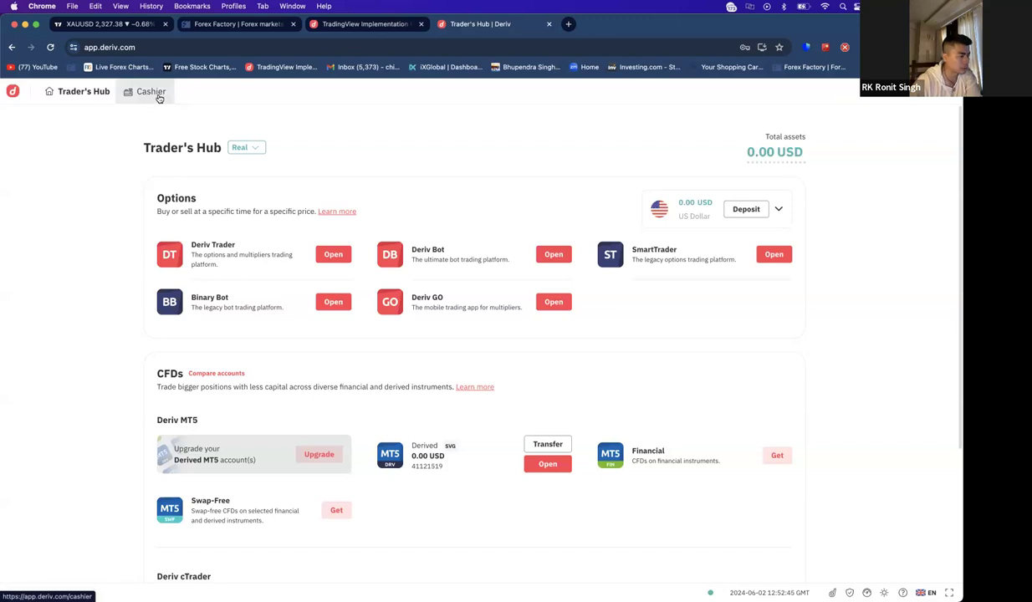
pyautogui.click(157, 94)
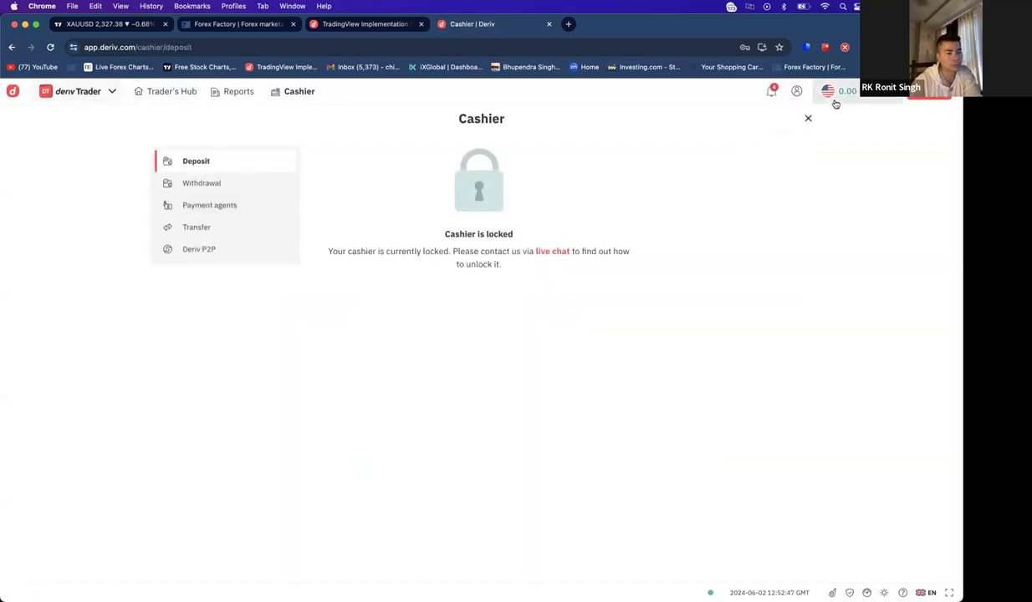
pyautogui.click(807, 119)
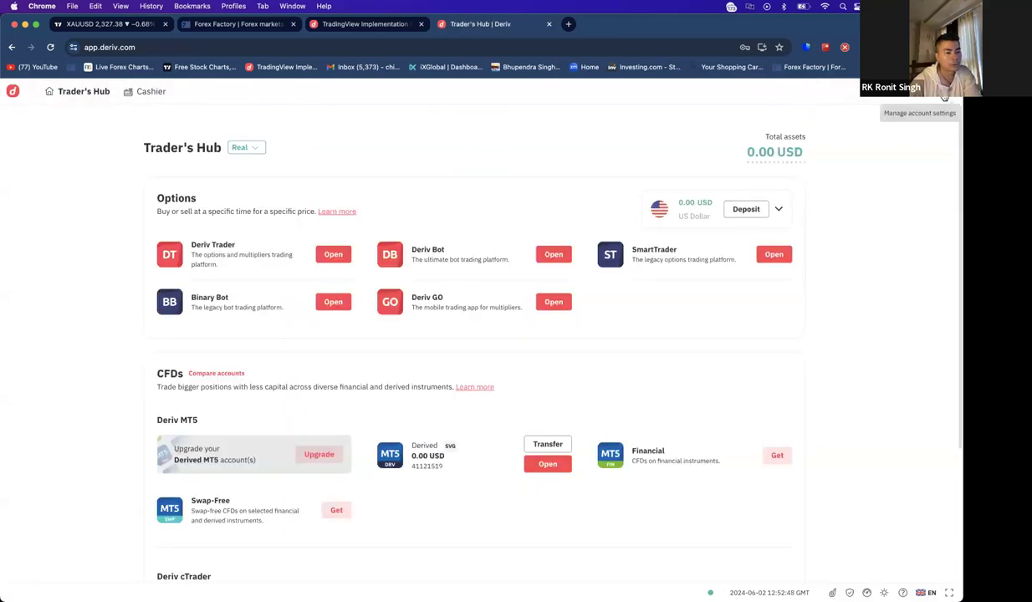
pyautogui.click(944, 96)
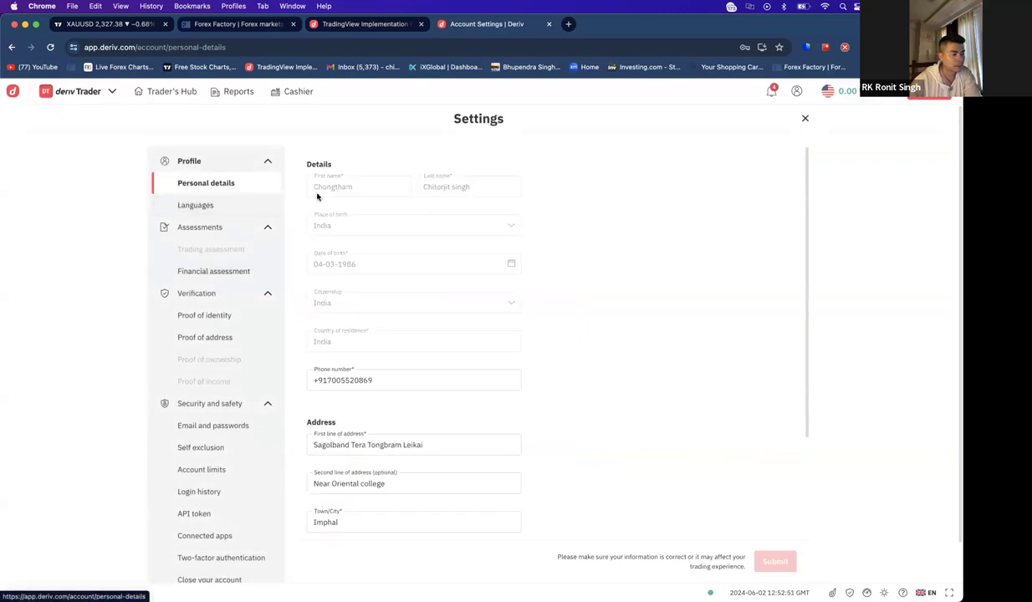
# - Review Languages and the Proof of identity and Proof of address statuses, then continue trading
pyautogui.scroll(-3, 415, 241)
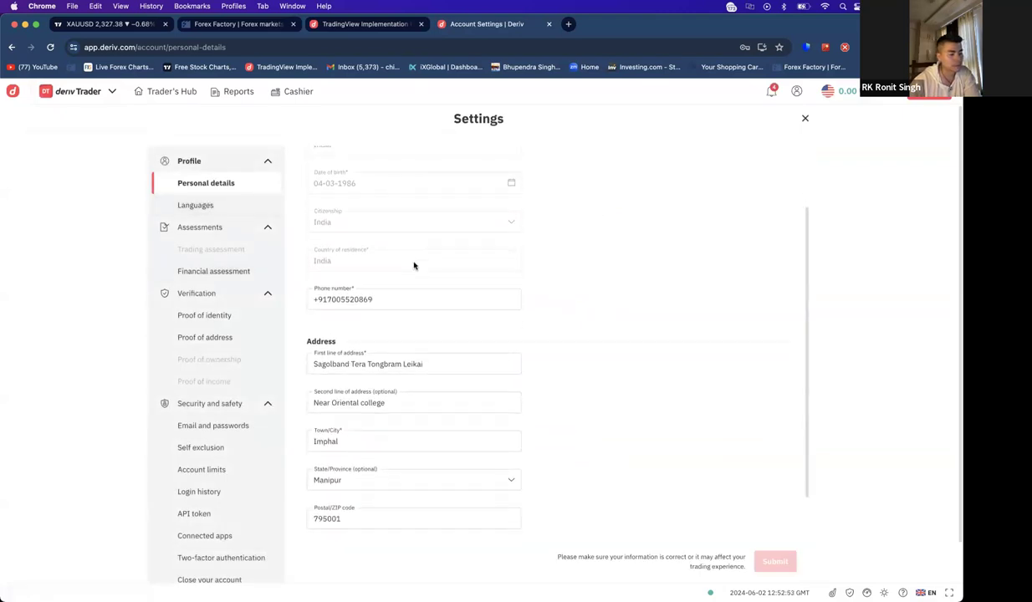
pyautogui.scroll(-3, 242, 238)
pyautogui.scroll(2, 212, 185)
pyautogui.click(214, 206)
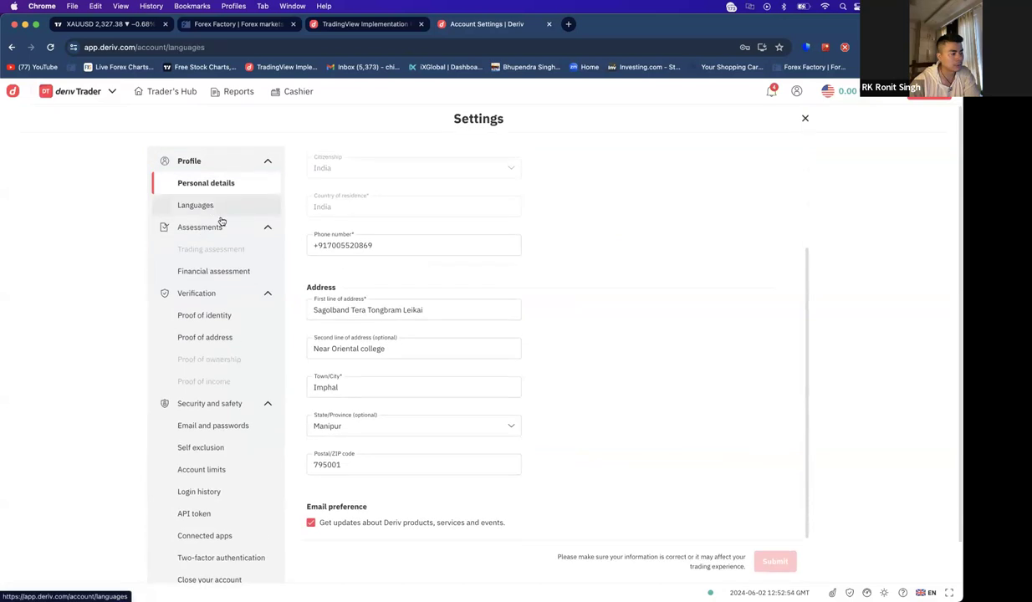
pyautogui.scroll(-1, 225, 237)
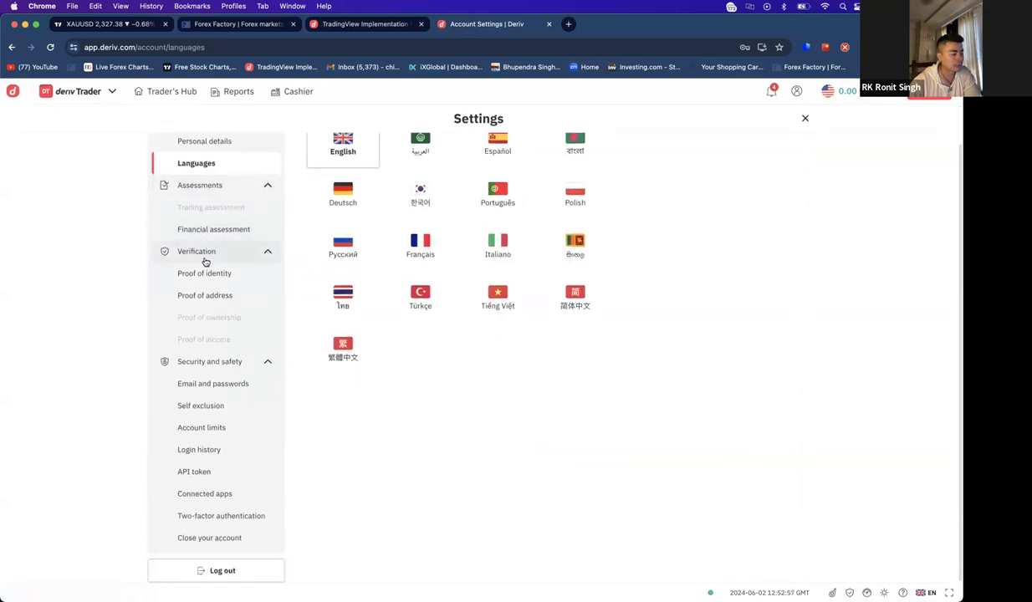
pyautogui.click(222, 274)
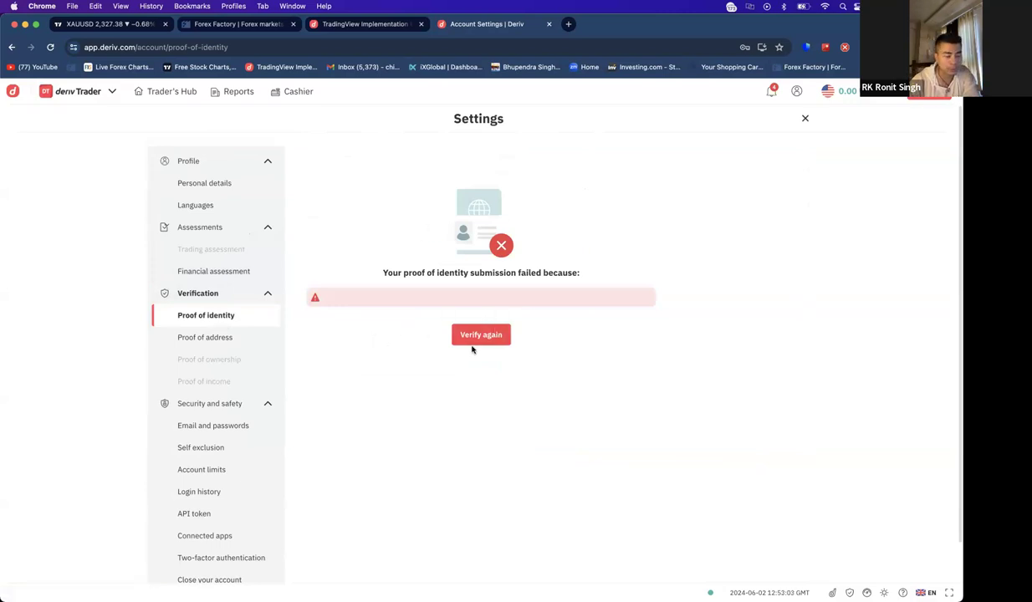
pyautogui.click(195, 337)
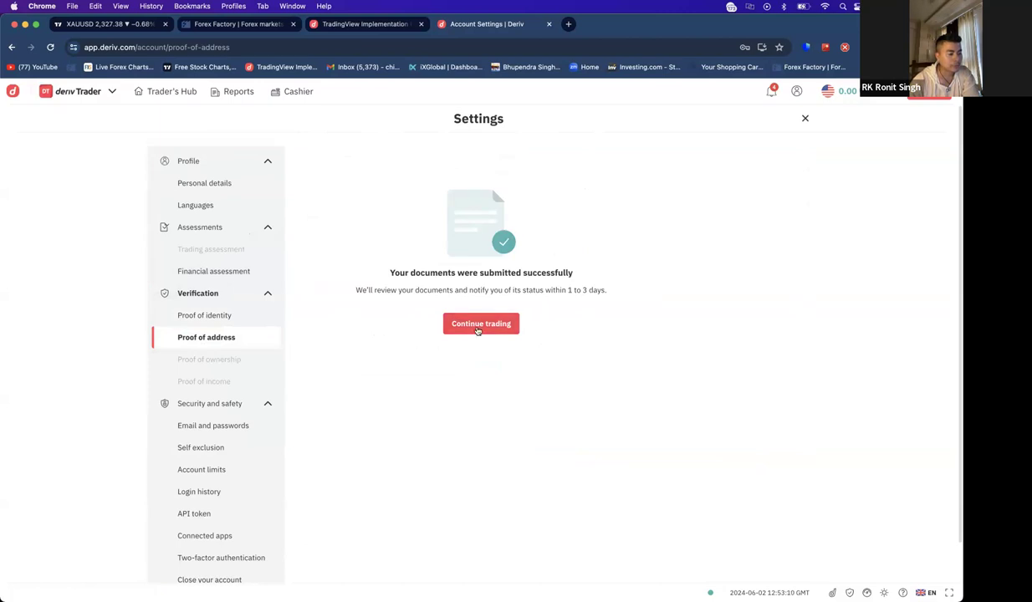
pyautogui.click(478, 326)
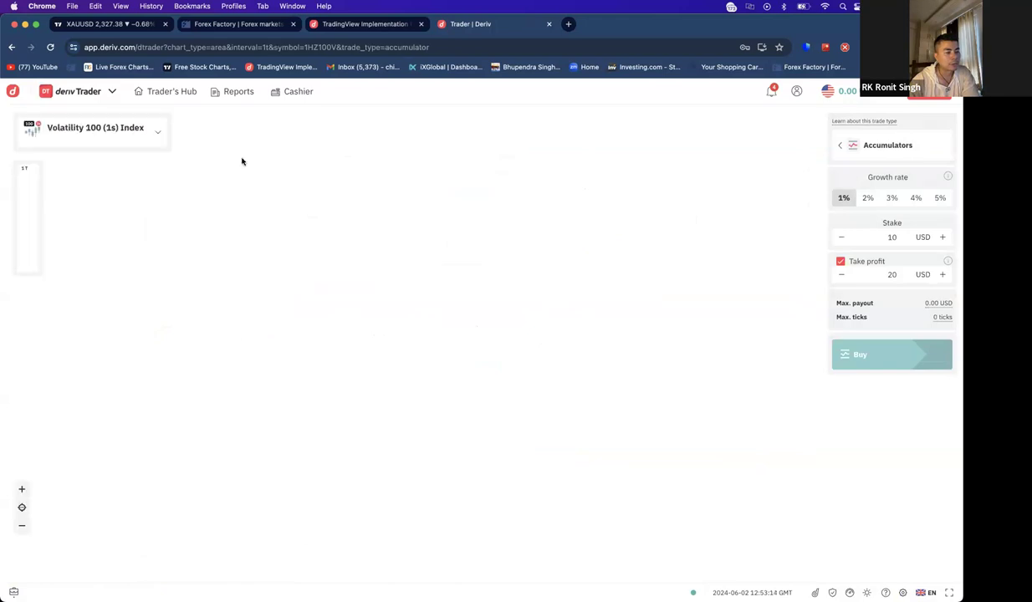
# - Reopen settings and view Account limits: 100 open positions, 5,941.00 of 10,000.00 withdrawable
pyautogui.click(795, 91)
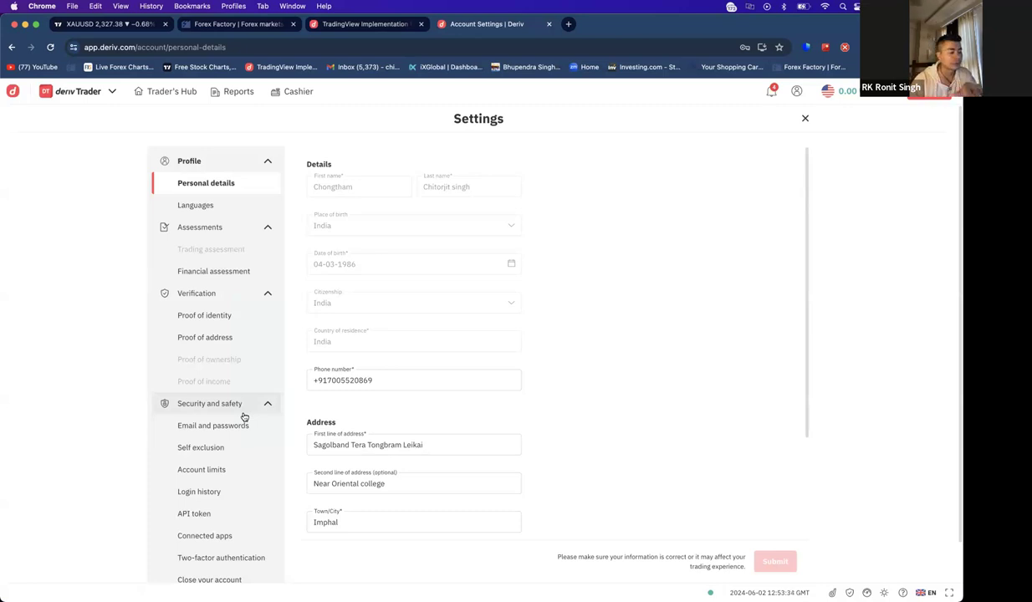
pyautogui.scroll(-1, 249, 379)
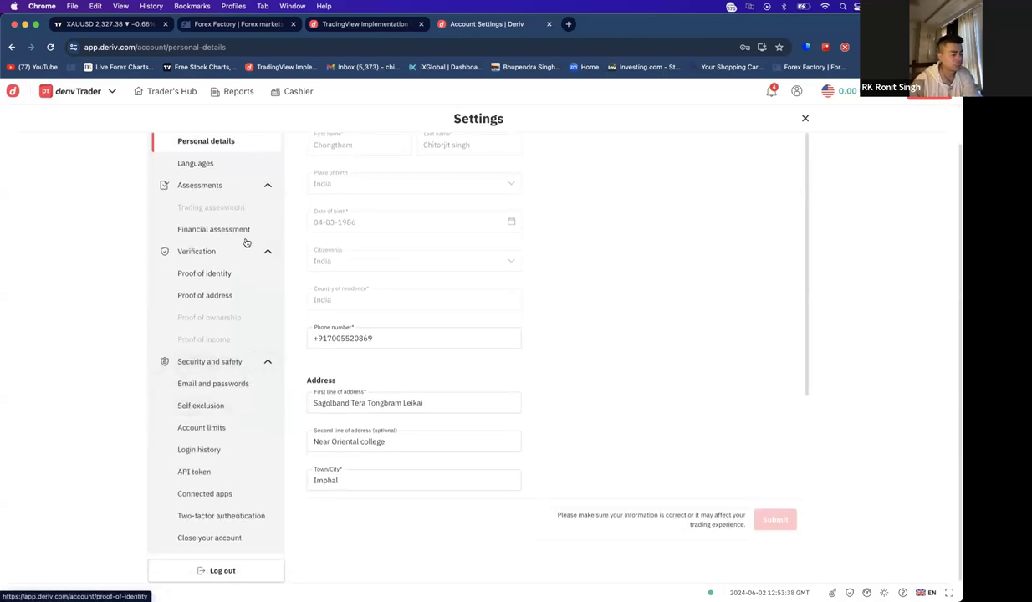
pyautogui.click(215, 429)
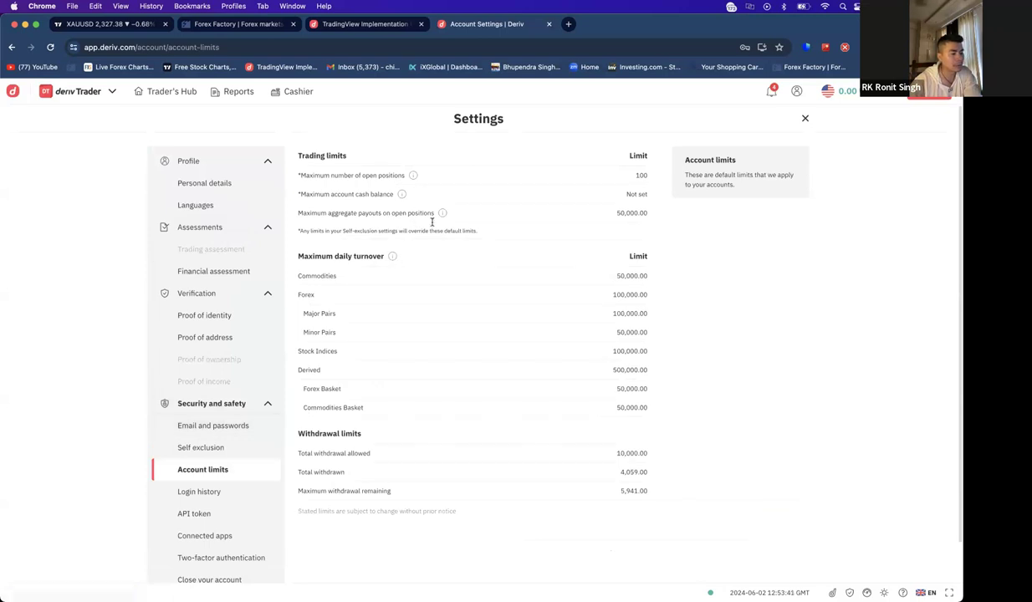
# - Highlight the withdrawal limit rows: 10,000.00 allowed, total withdrawn, 5,941.00 remaining
pyautogui.scroll(-1, 415, 290)
pyautogui.scroll(1, 384, 258)
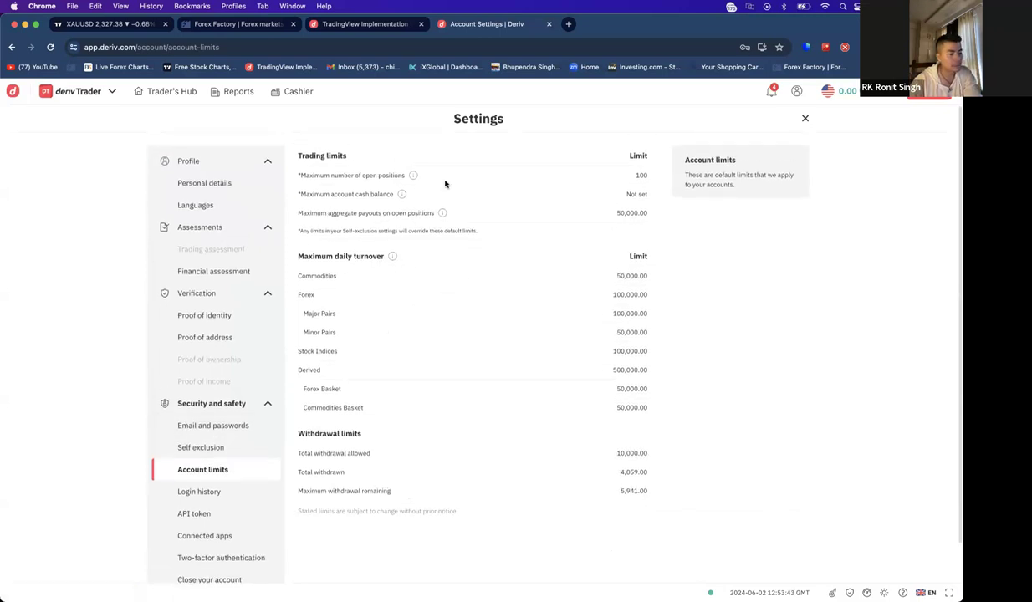
pyautogui.moveTo(311, 452); pyautogui.dragTo(370, 454)
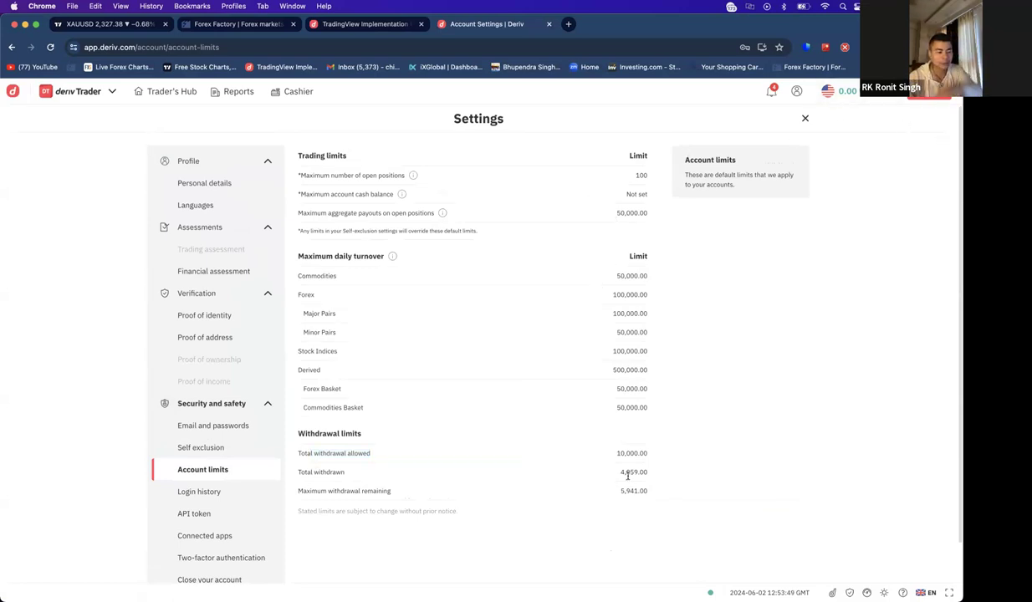
pyautogui.tripleClick(340, 472)
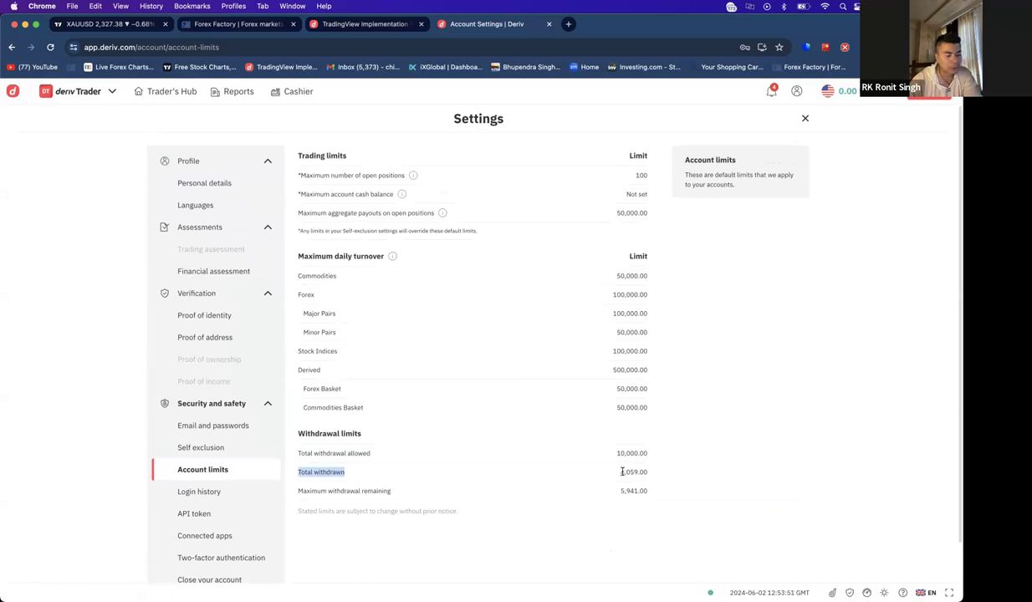
pyautogui.moveTo(622, 472); pyautogui.dragTo(652, 473)
pyautogui.click(653, 475)
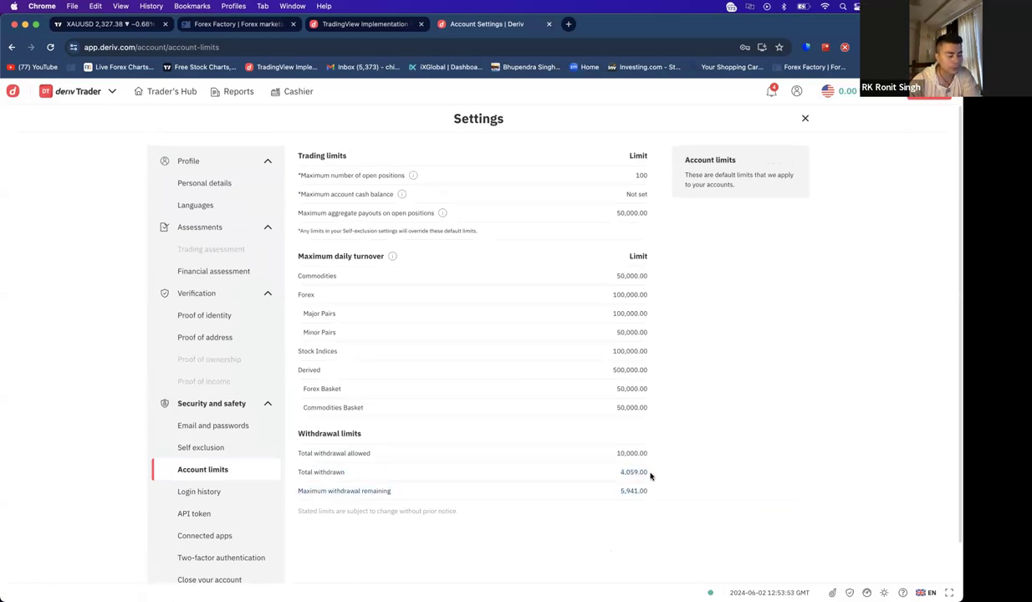
pyautogui.moveTo(354, 491); pyautogui.dragTo(651, 494)
pyautogui.click(622, 490)
pyautogui.click(633, 470)
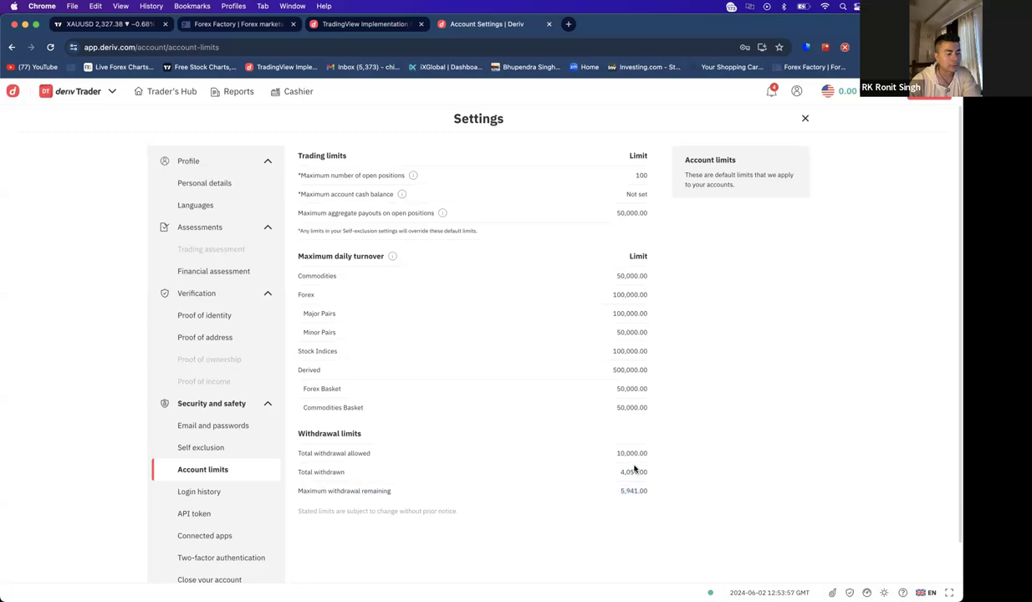
pyautogui.moveTo(618, 452); pyautogui.dragTo(648, 495)
pyautogui.click(380, 435)
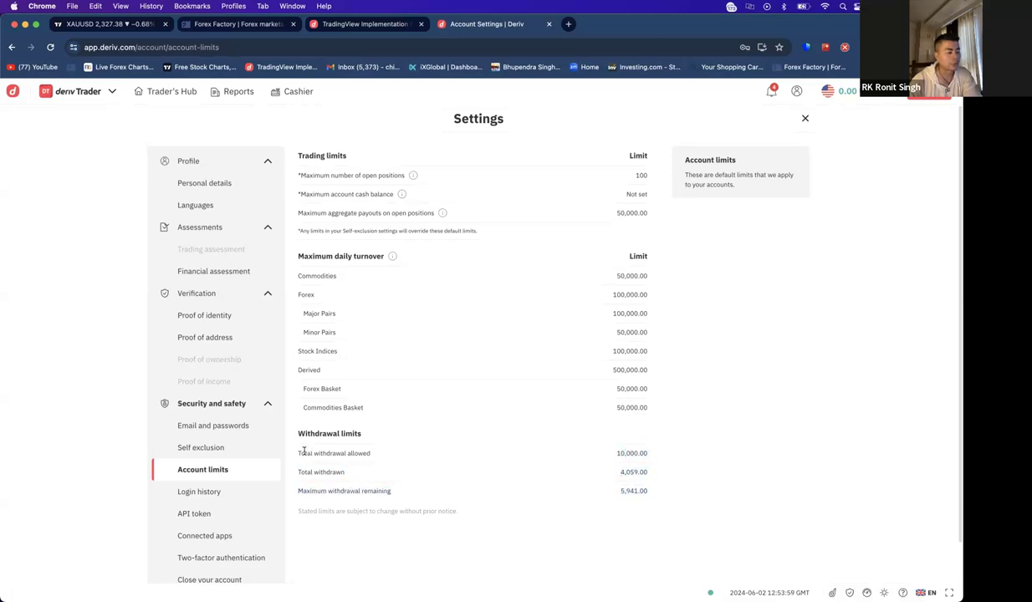
pyautogui.moveTo(305, 453); pyautogui.dragTo(424, 453)
pyautogui.click(535, 460)
pyautogui.moveTo(616, 454); pyautogui.dragTo(642, 453)
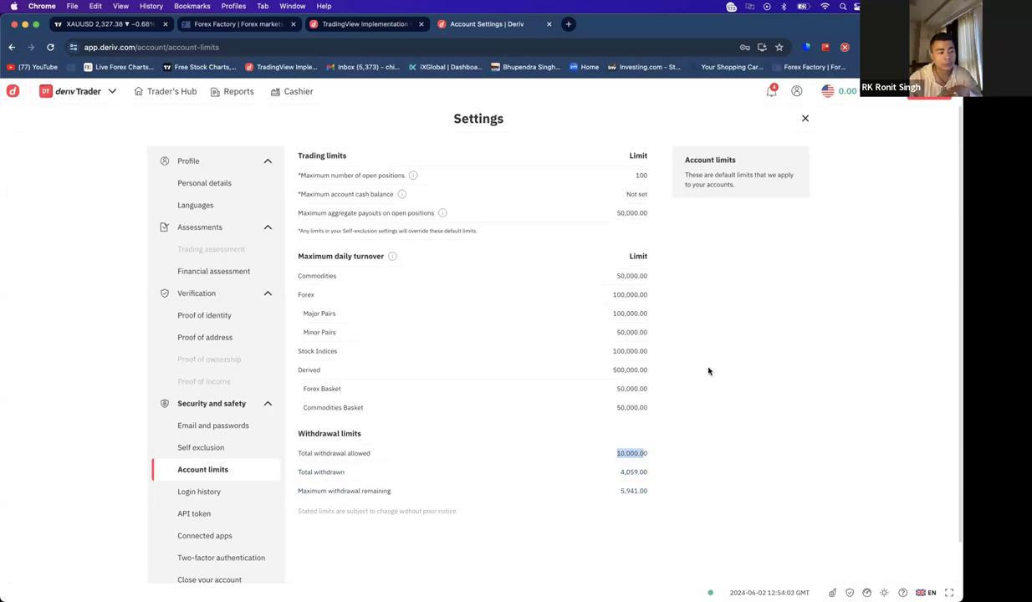
pyautogui.moveTo(613, 455); pyautogui.dragTo(657, 456)
pyautogui.click(656, 456)
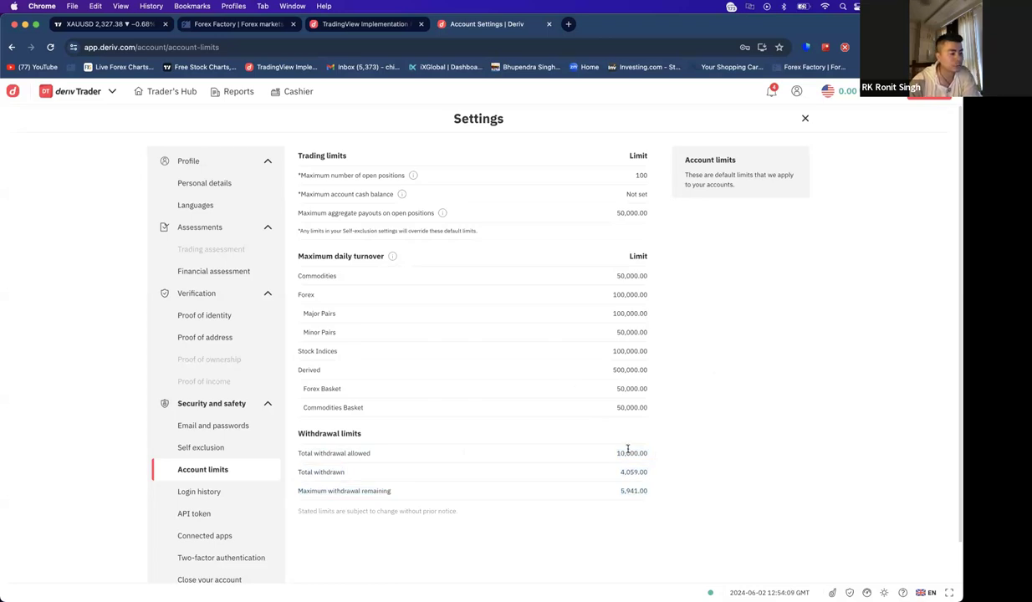
# - Highlight the Commodities turnover, daily turnover and trading limit rows, then close Settings
pyautogui.moveTo(328, 275); pyautogui.dragTo(637, 277)
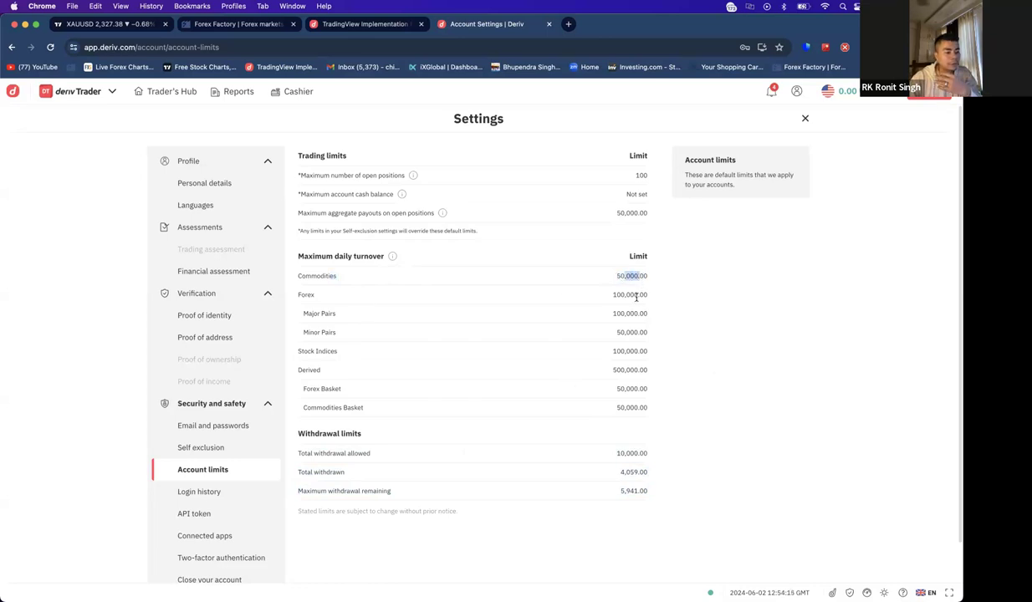
pyautogui.moveTo(617, 294); pyautogui.dragTo(649, 300)
pyautogui.click(623, 326)
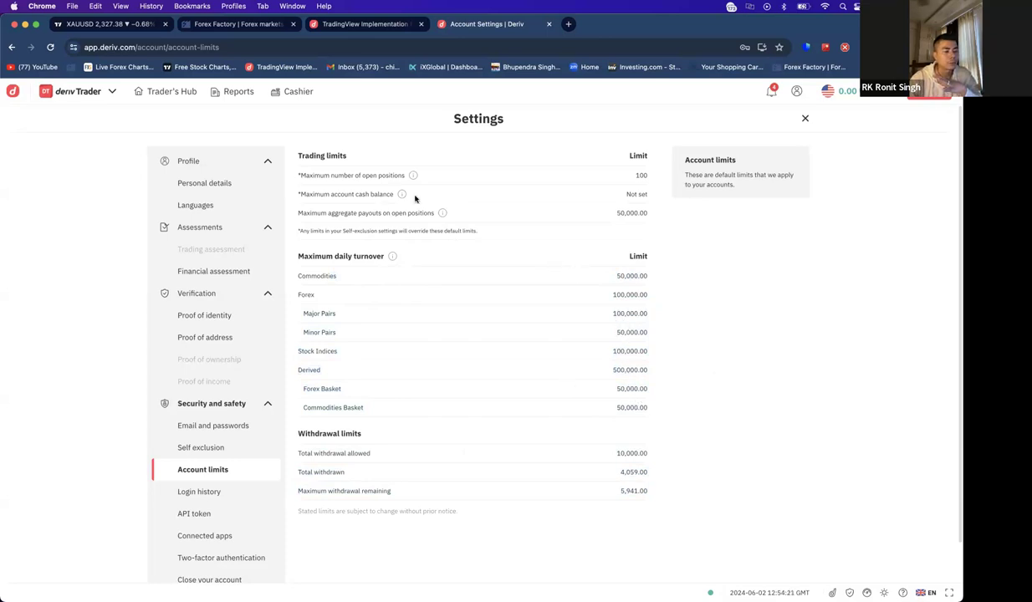
pyautogui.moveTo(634, 176); pyautogui.dragTo(654, 176)
pyautogui.click(641, 193)
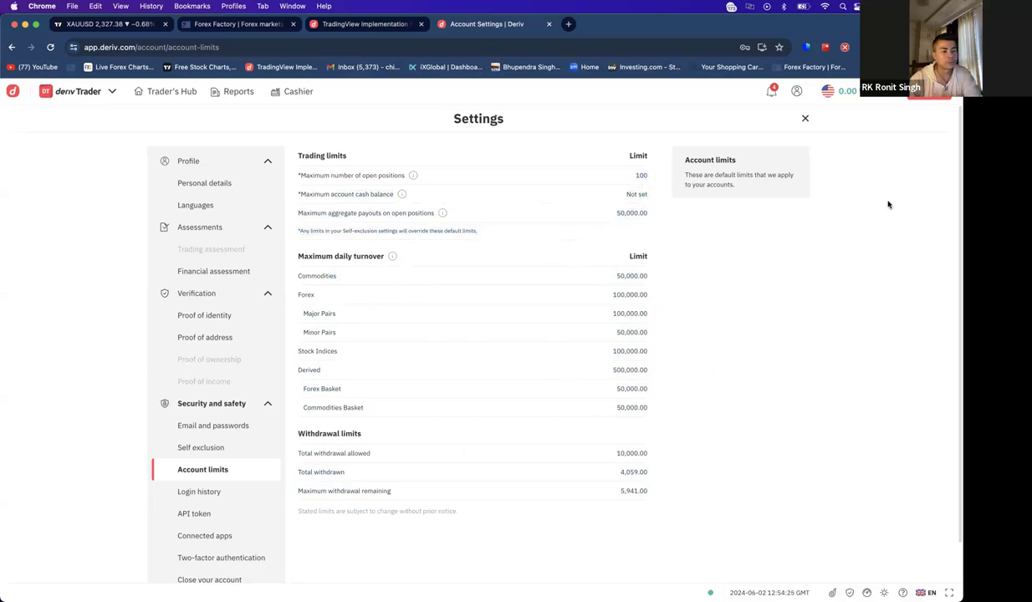
pyautogui.click(805, 120)
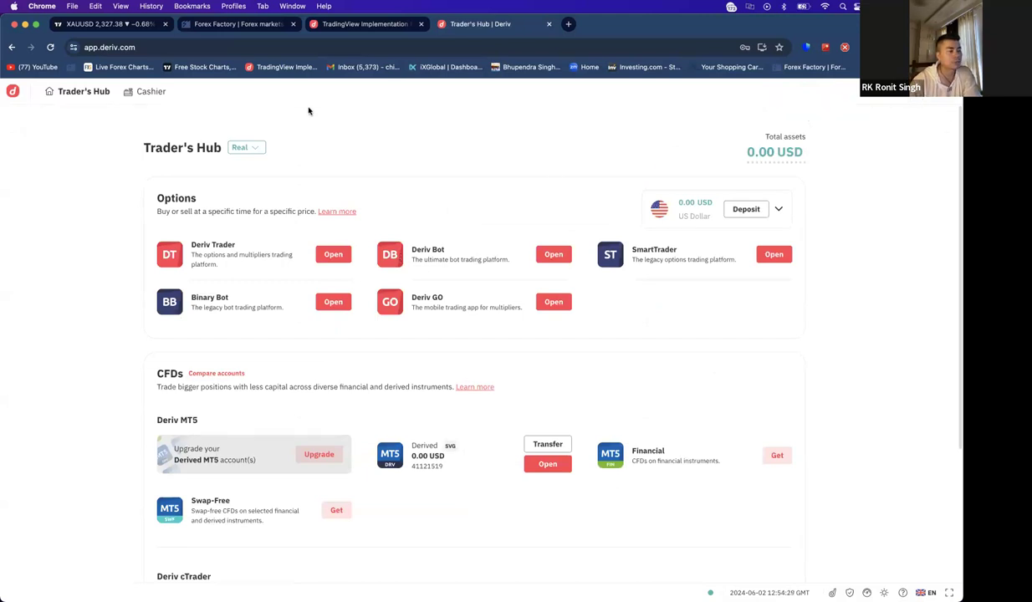
# - Log out of Deriv and sign back in with the other account's saved Chrome login
pyautogui.click(943, 97)
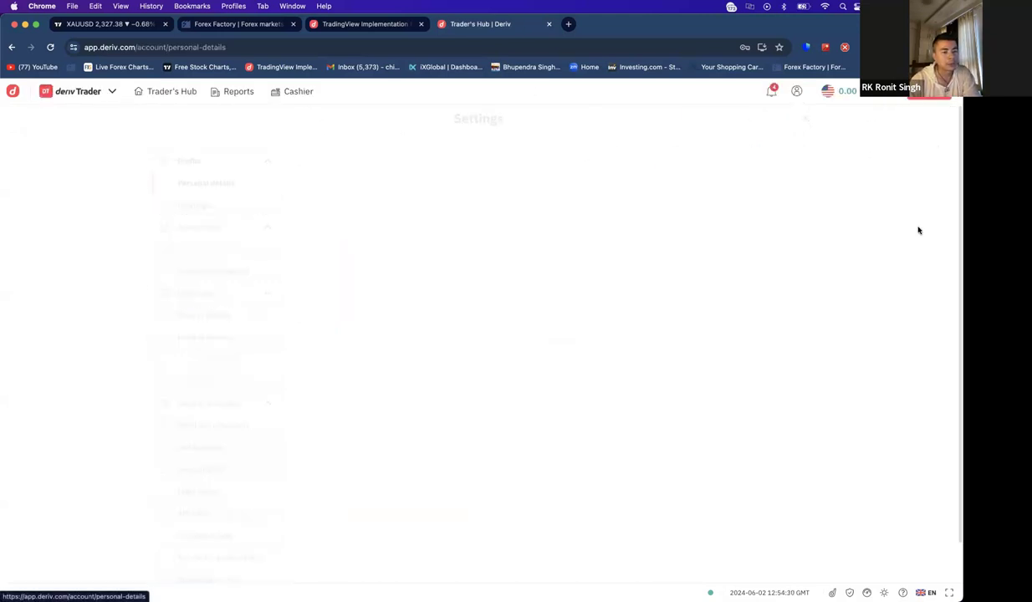
pyautogui.click(891, 100)
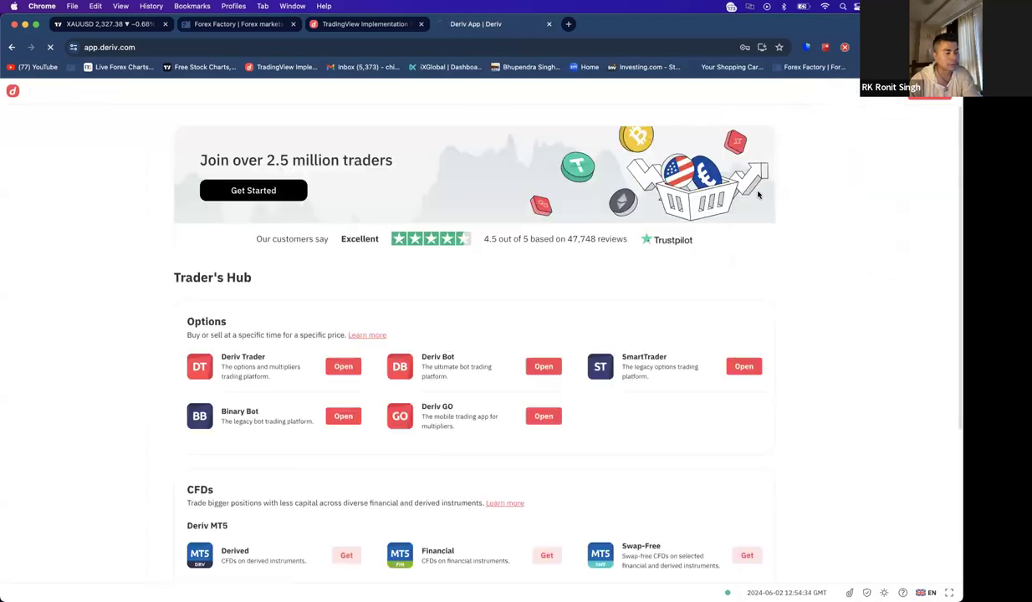
pyautogui.click(504, 216)
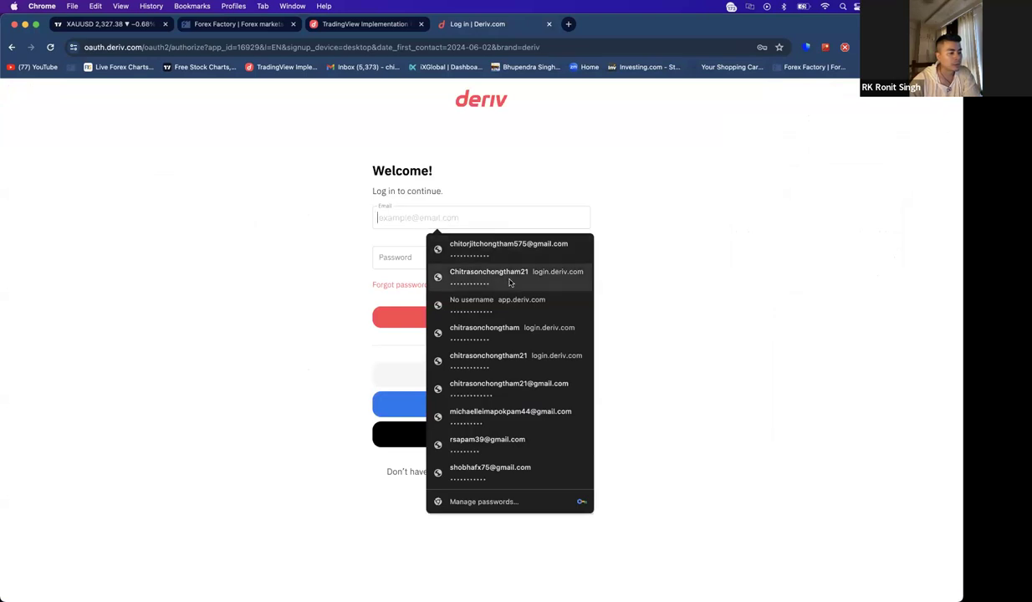
pyautogui.click(505, 387)
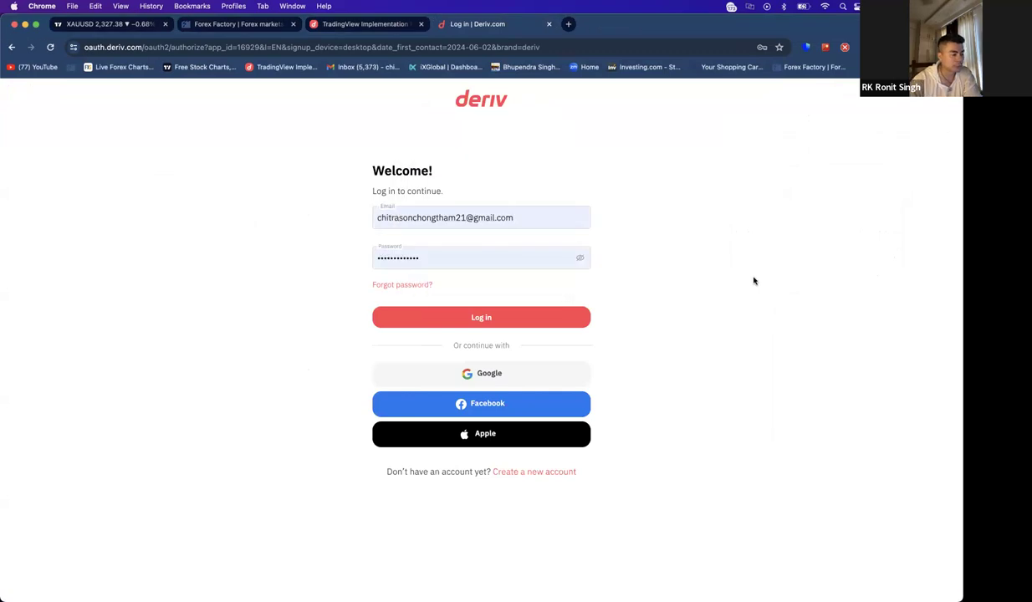
pyautogui.click(506, 326)
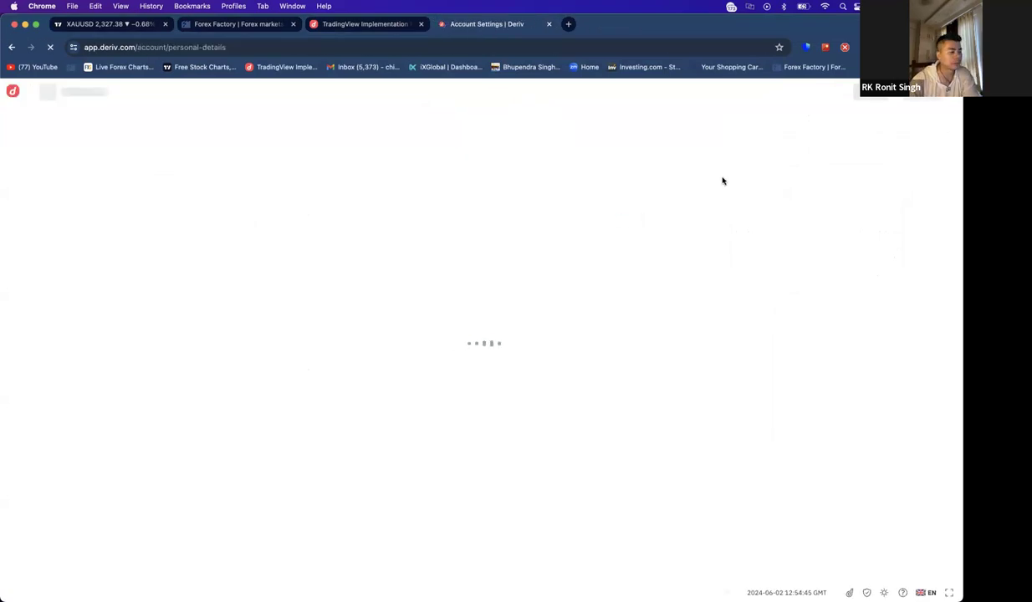
# - Dismiss the password warning, review Trader's Hub (266.98 USD total assets), and open account settings
pyautogui.click(492, 210)
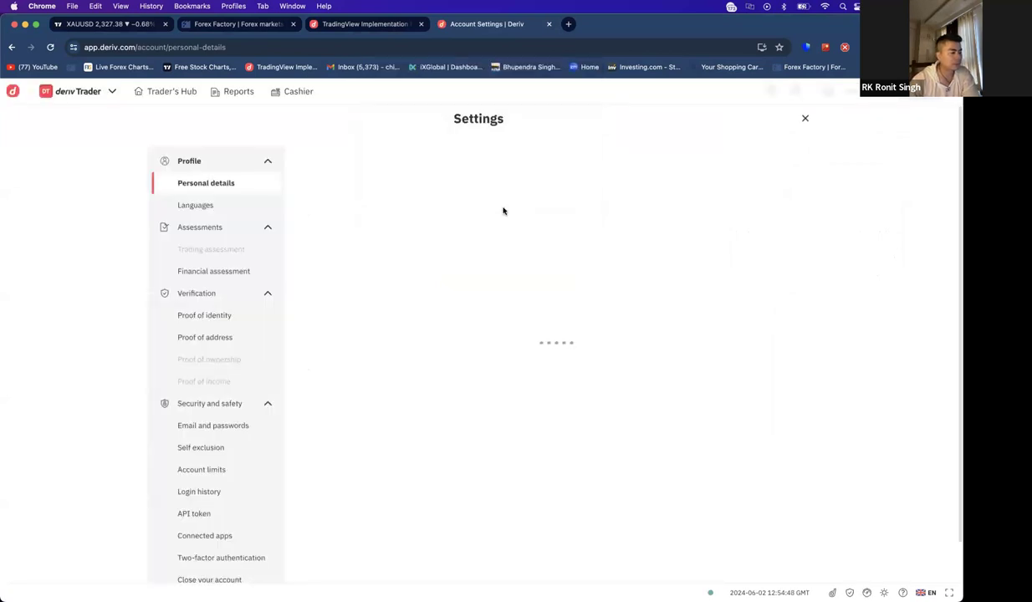
pyautogui.click(150, 92)
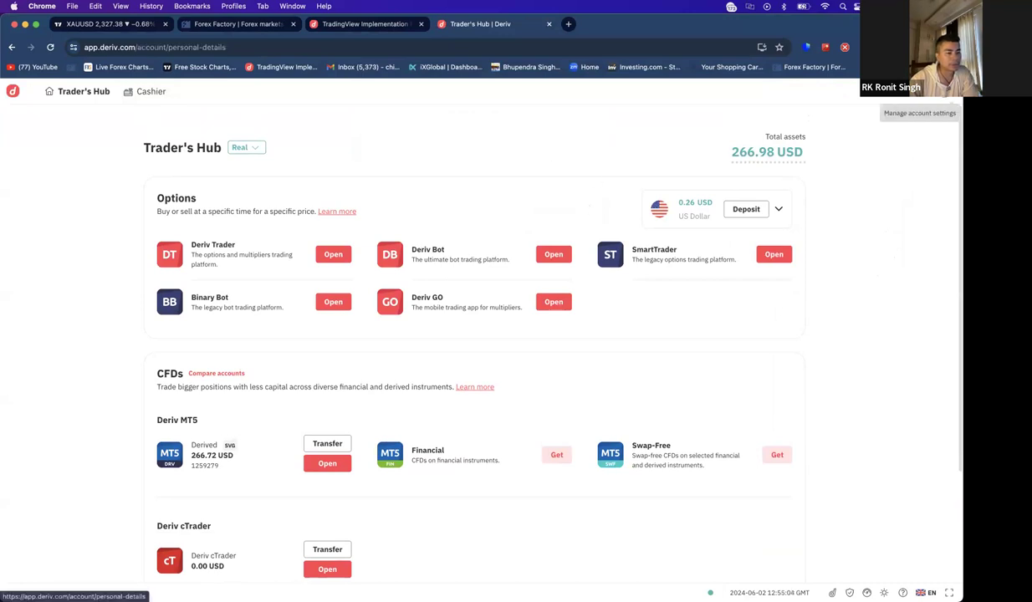
pyautogui.click(923, 92)
pyautogui.scroll(-1, 214, 295)
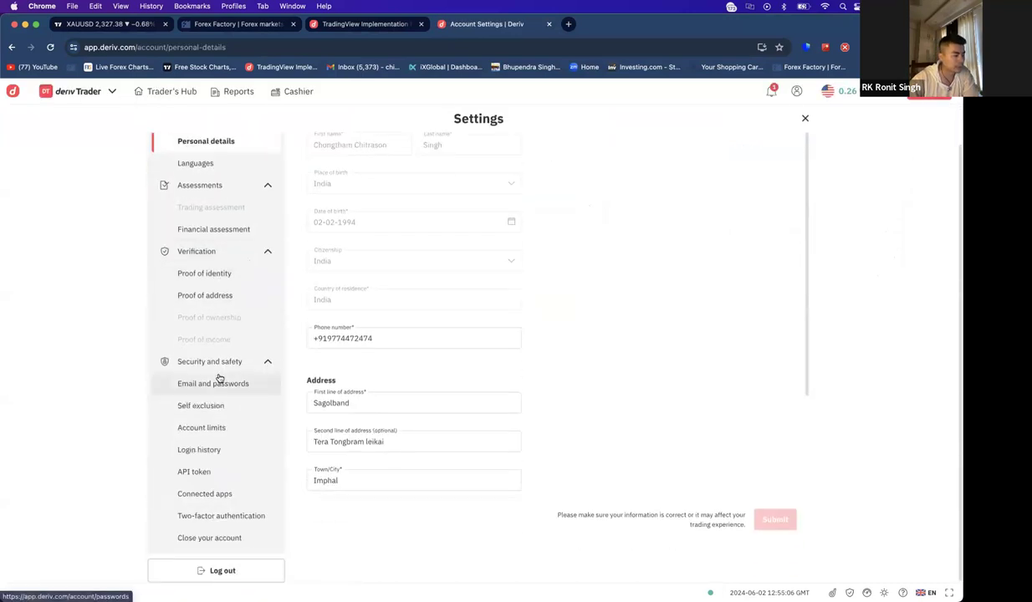
# - View this account's limits, highlighting the message that withdrawal limits are lifted
pyautogui.click(211, 429)
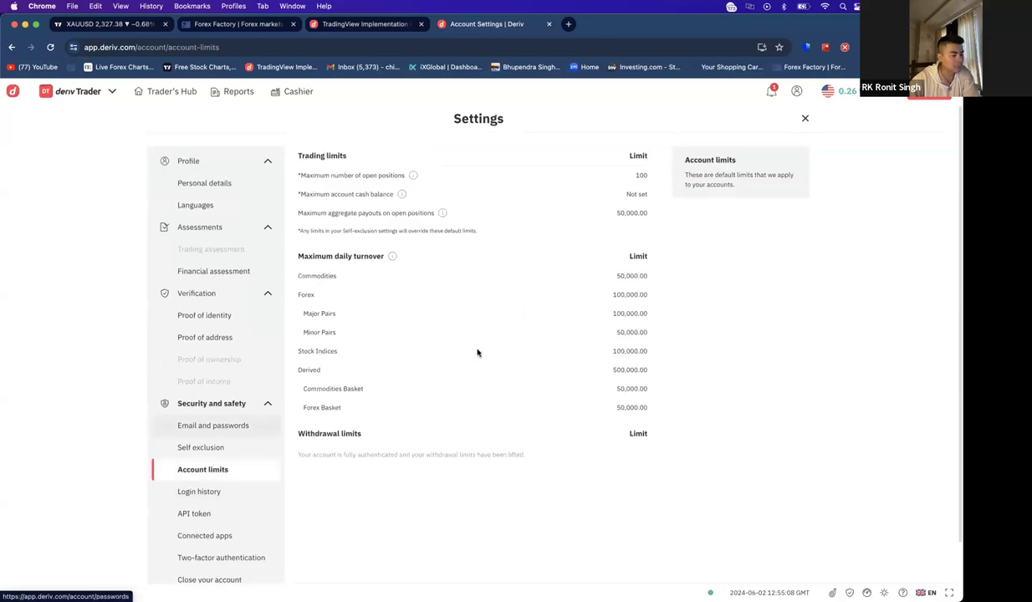
pyautogui.moveTo(307, 454); pyautogui.dragTo(501, 470)
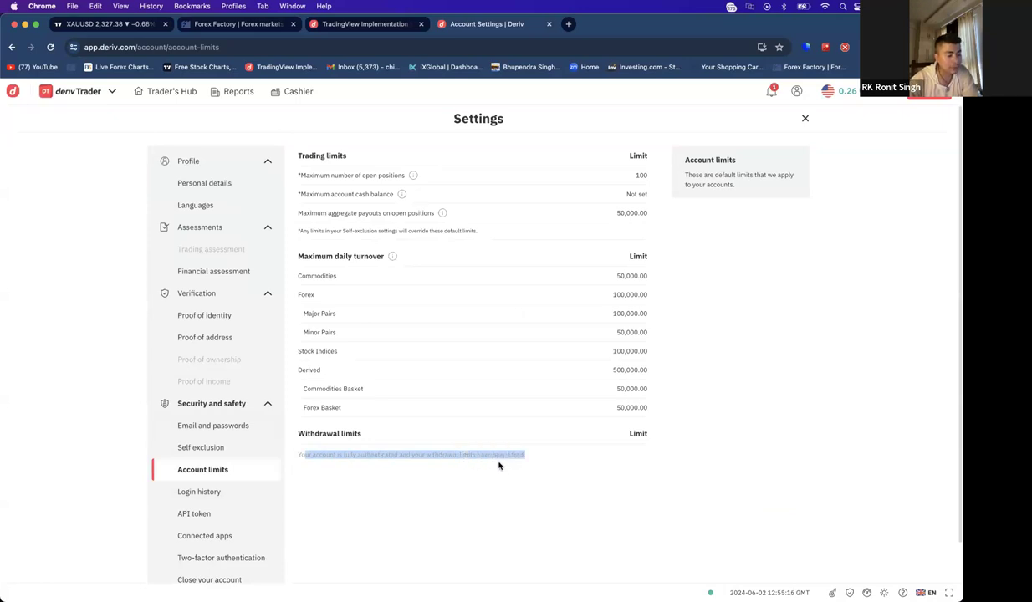
pyautogui.click(527, 459)
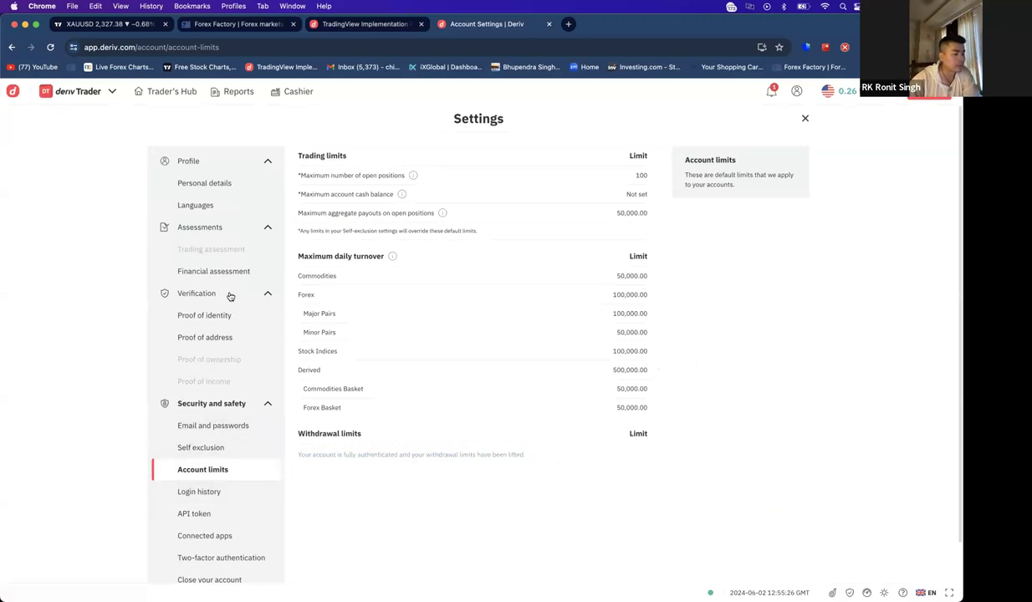
# - Check proof of identity and address status, clear the notifications, then open the Cashier
pyautogui.click(214, 316)
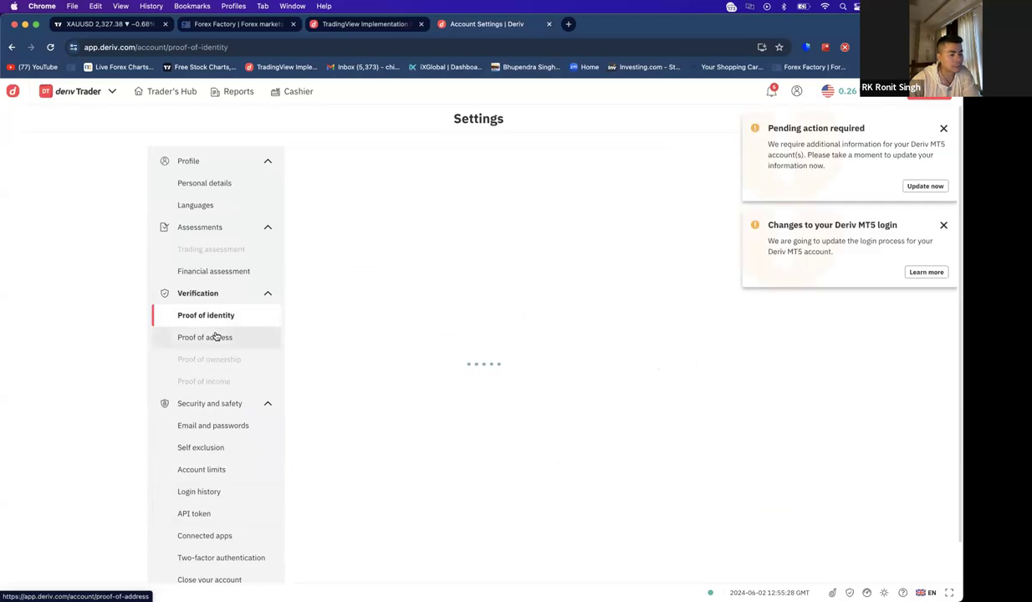
pyautogui.click(216, 336)
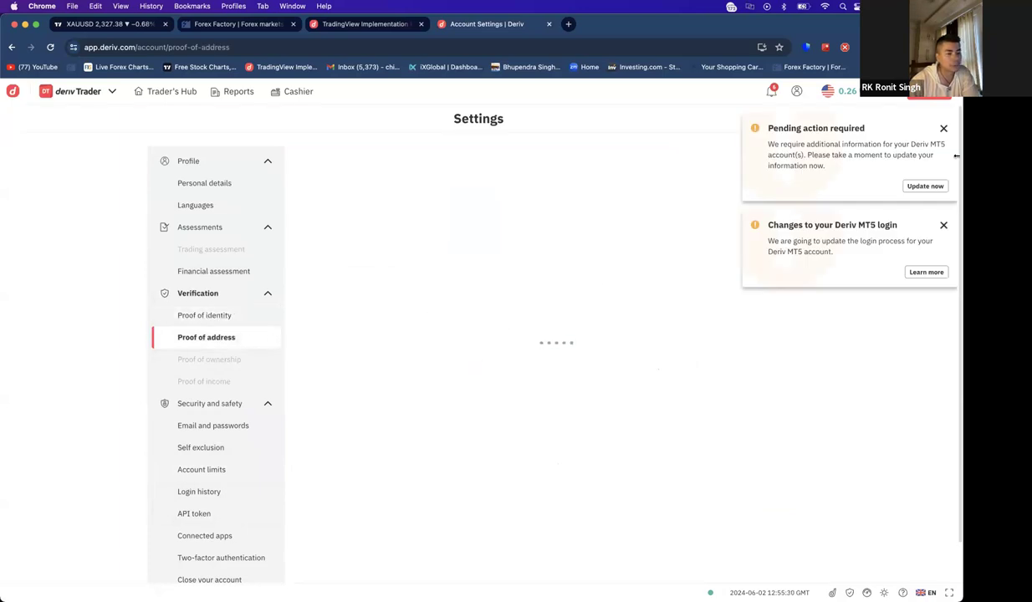
pyautogui.click(943, 130)
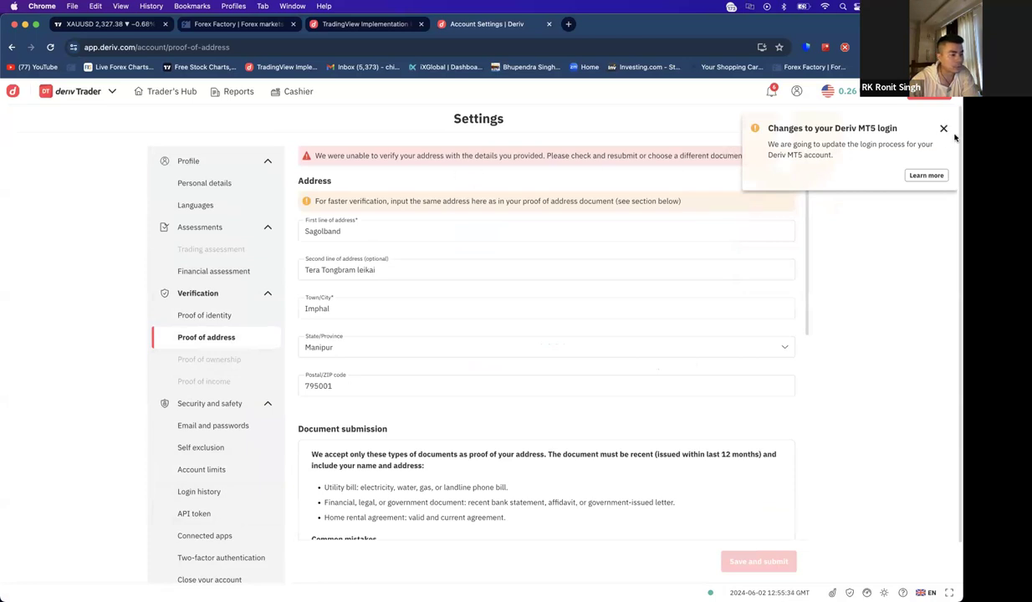
pyautogui.click(943, 130)
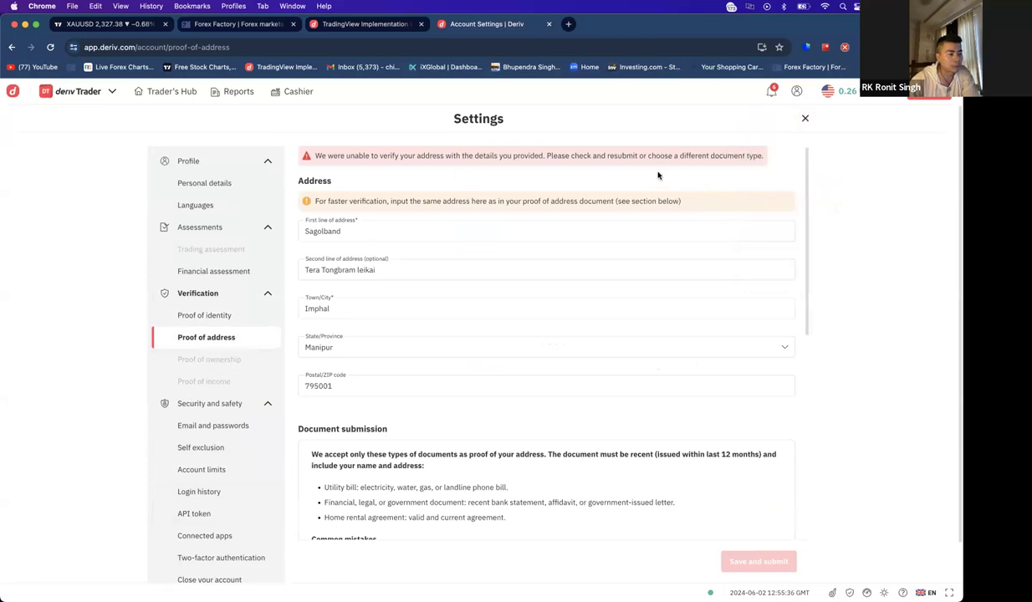
pyautogui.scroll(-3, 774, 269)
pyautogui.scroll(1, 744, 295)
pyautogui.scroll(-8, 744, 294)
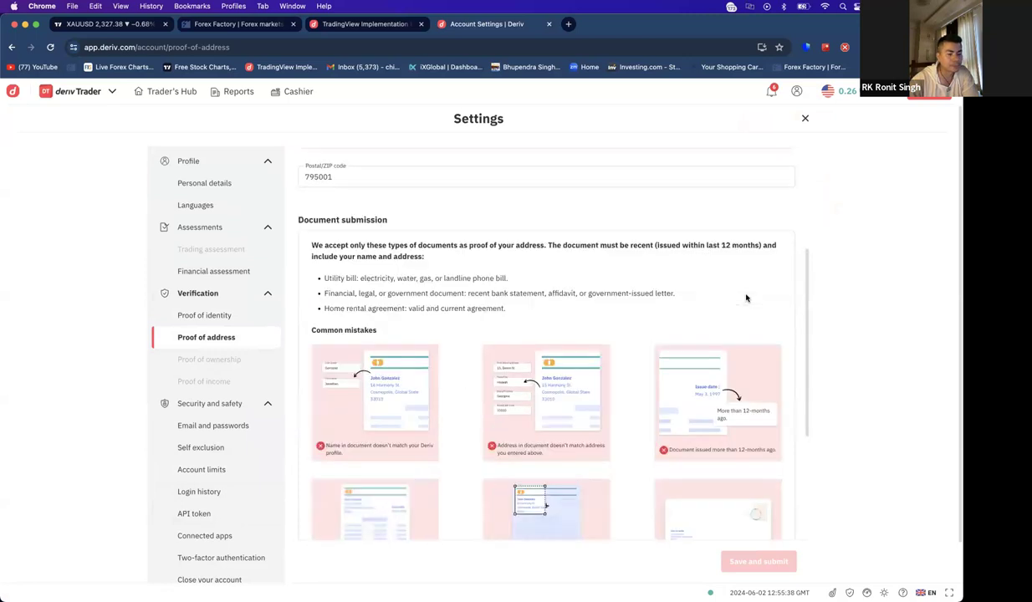
pyautogui.scroll(10, 748, 297)
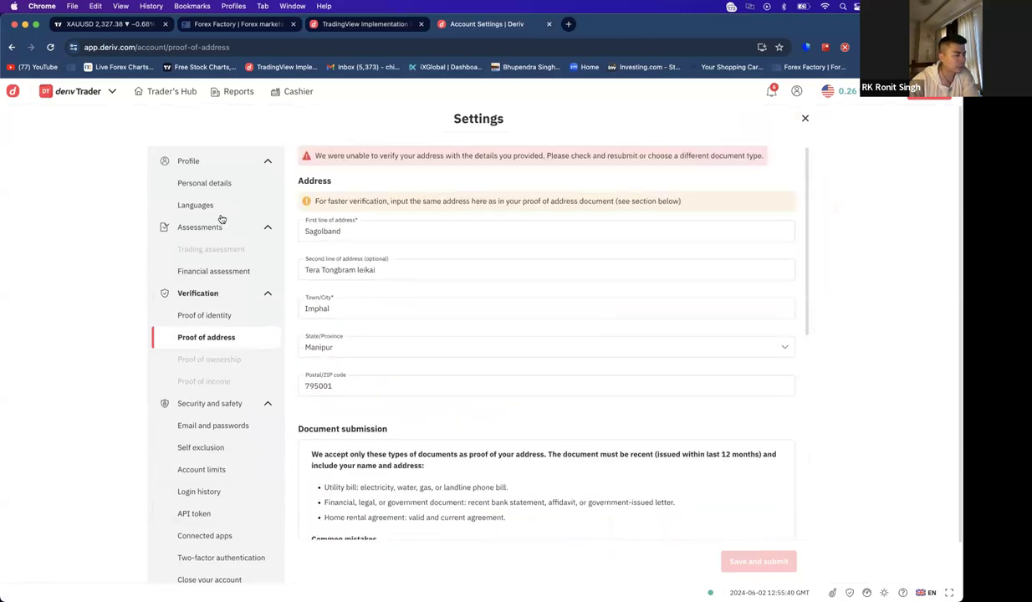
pyautogui.click(806, 119)
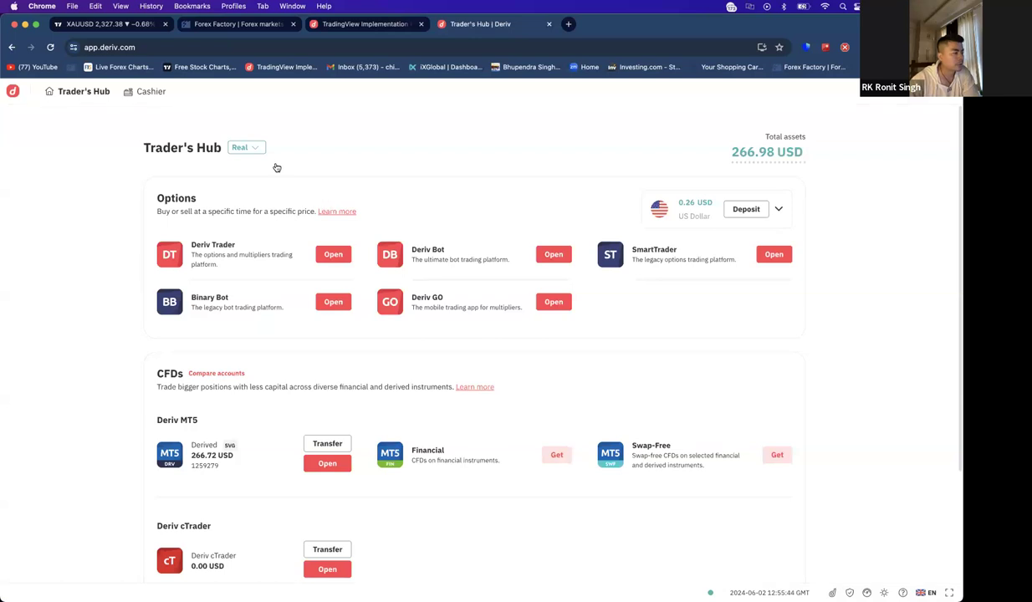
pyautogui.click(149, 91)
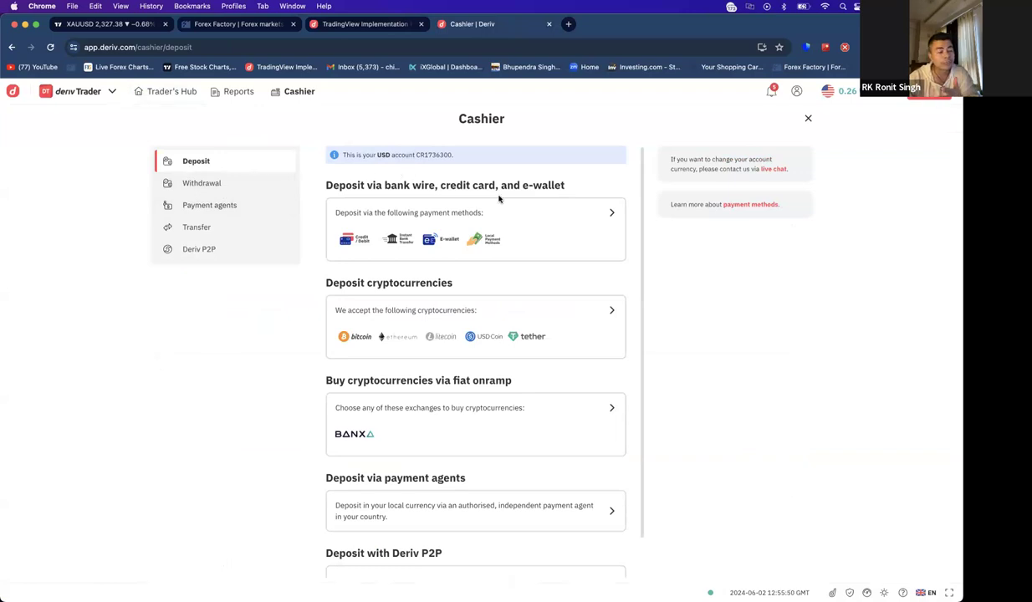
# - Browse the bank wire, card and e-wallet deposit methods
pyautogui.click(611, 215)
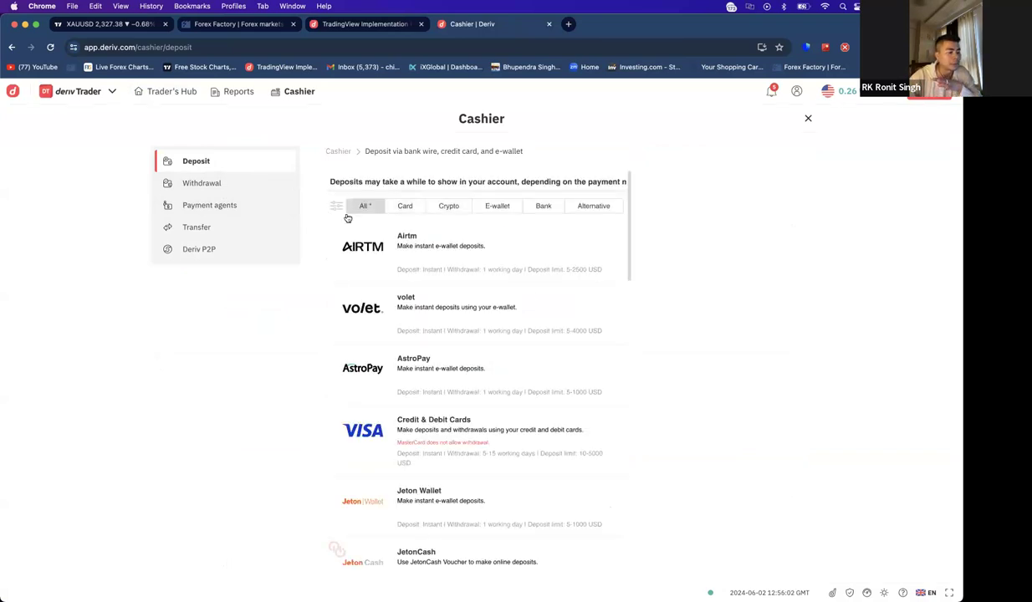
pyautogui.scroll(-3, 581, 329)
pyautogui.scroll(-5, 581, 335)
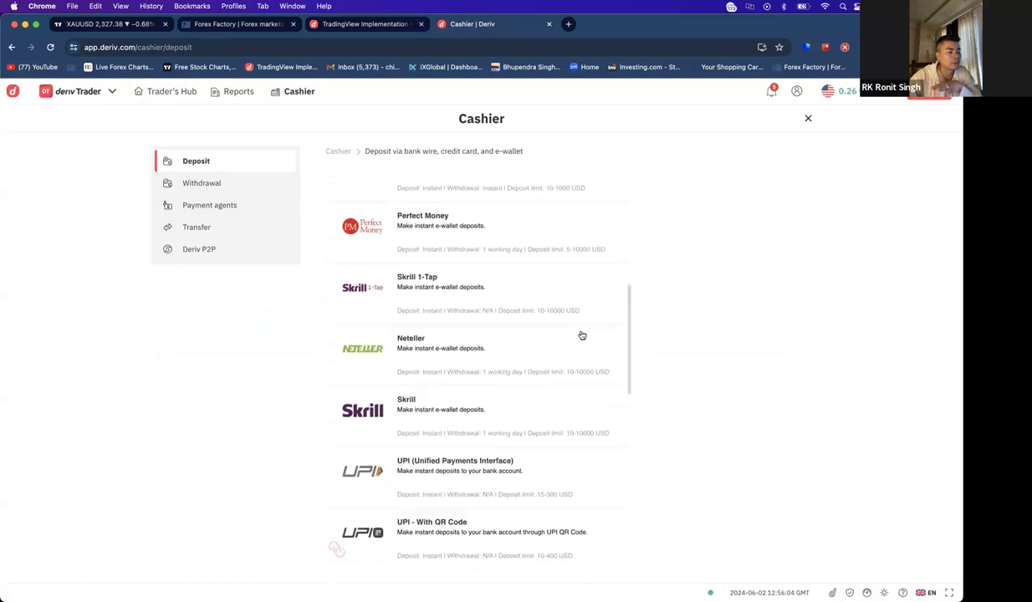
pyautogui.scroll(-2, 491, 329)
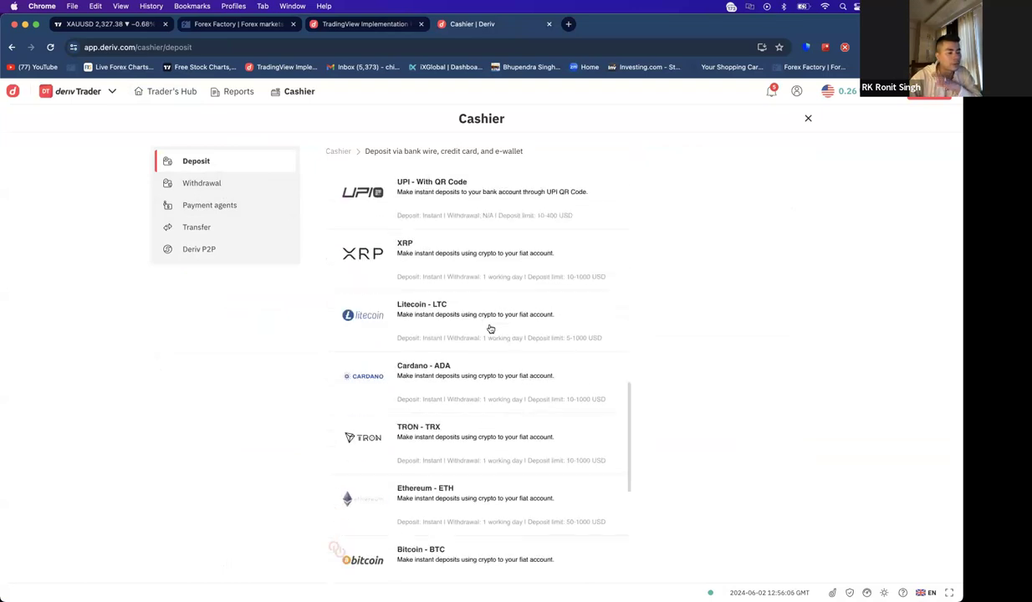
pyautogui.scroll(-1, 490, 328)
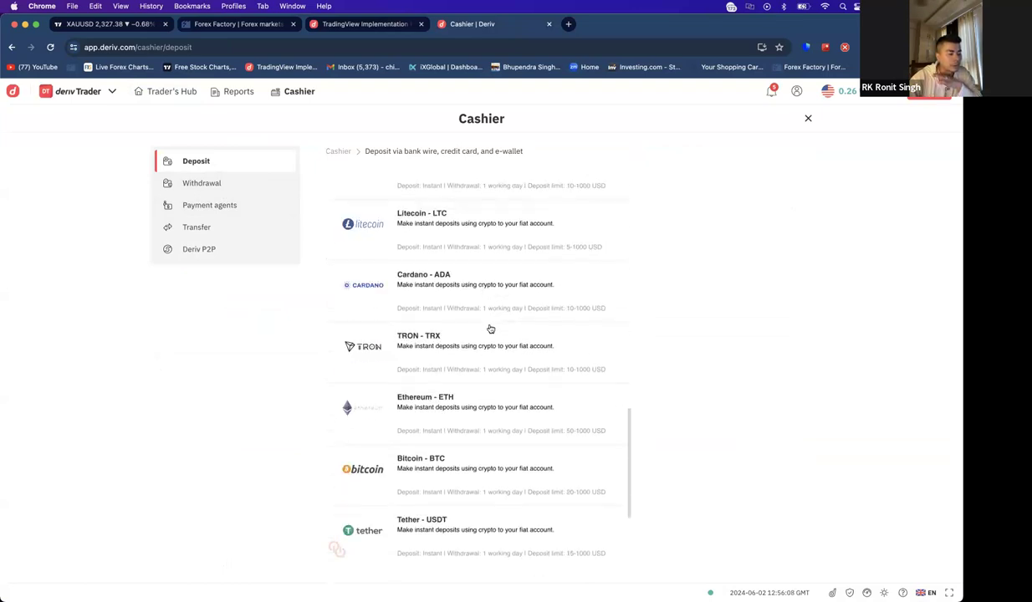
pyautogui.scroll(5, 490, 328)
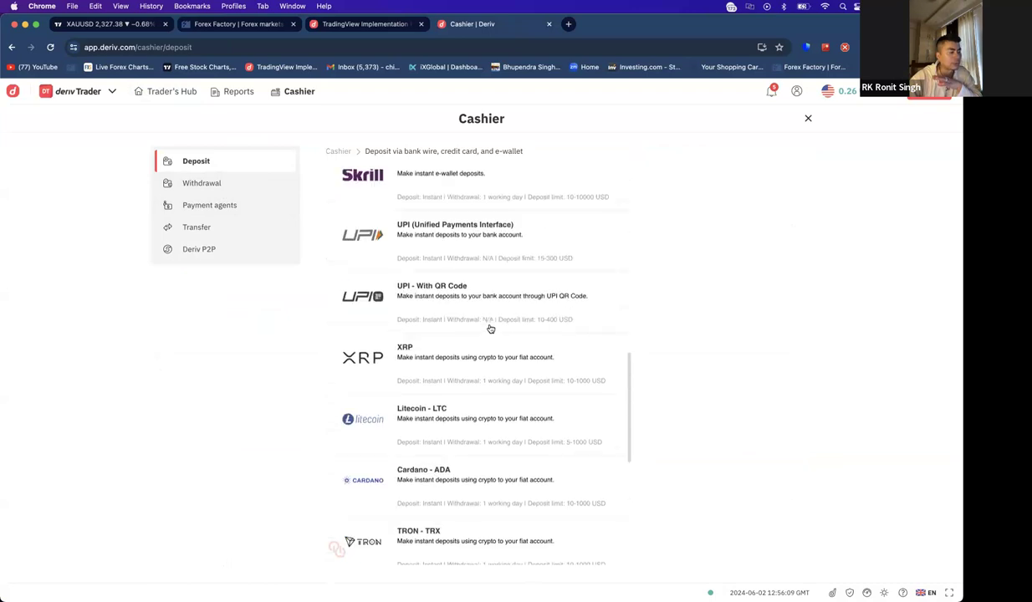
# - Check withdrawals, open the Bitcoin (BTC) deposit form ($20–$4,000), then recheck withdrawals
pyautogui.click(199, 189)
pyautogui.click(213, 161)
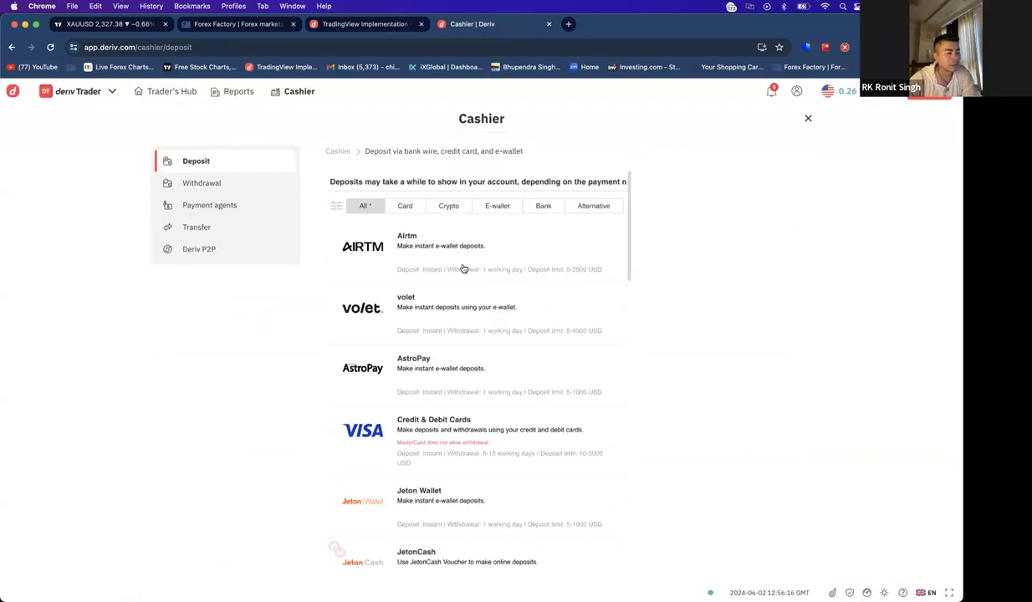
pyautogui.scroll(-5, 537, 337)
pyautogui.scroll(-8, 537, 337)
pyautogui.scroll(-3, 431, 335)
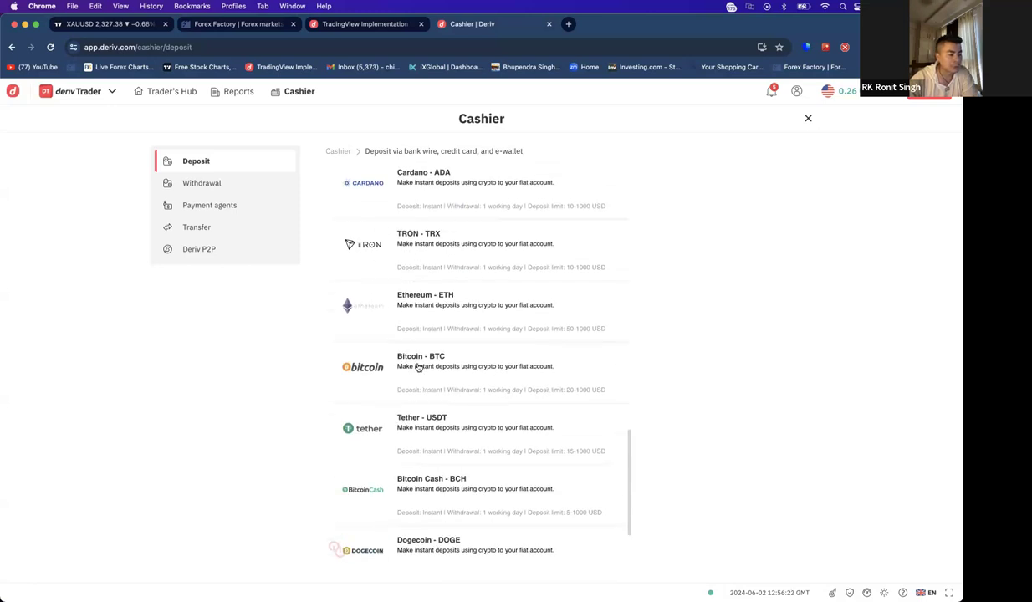
pyautogui.click(418, 367)
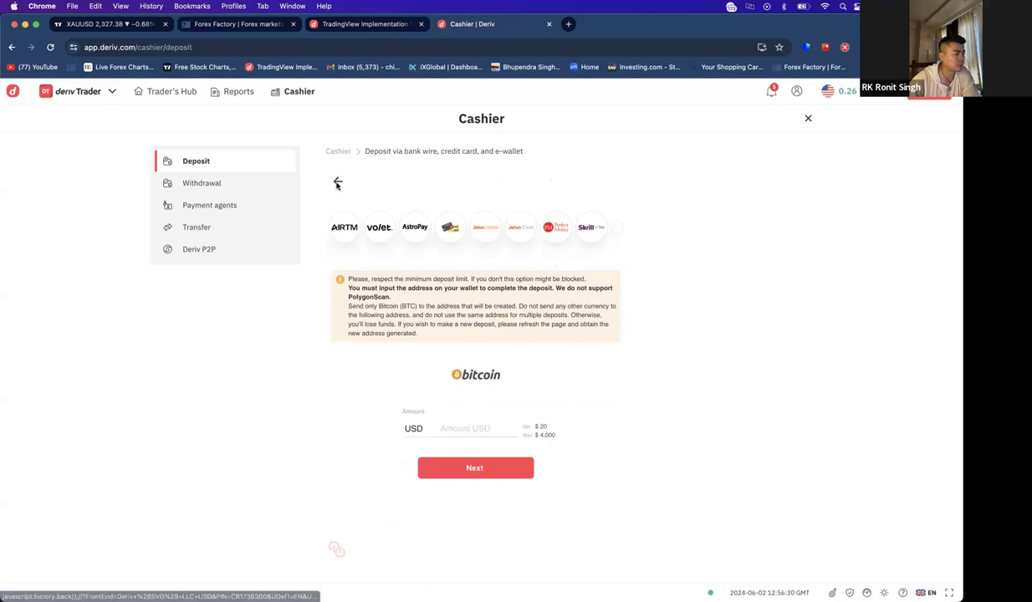
pyautogui.click(202, 186)
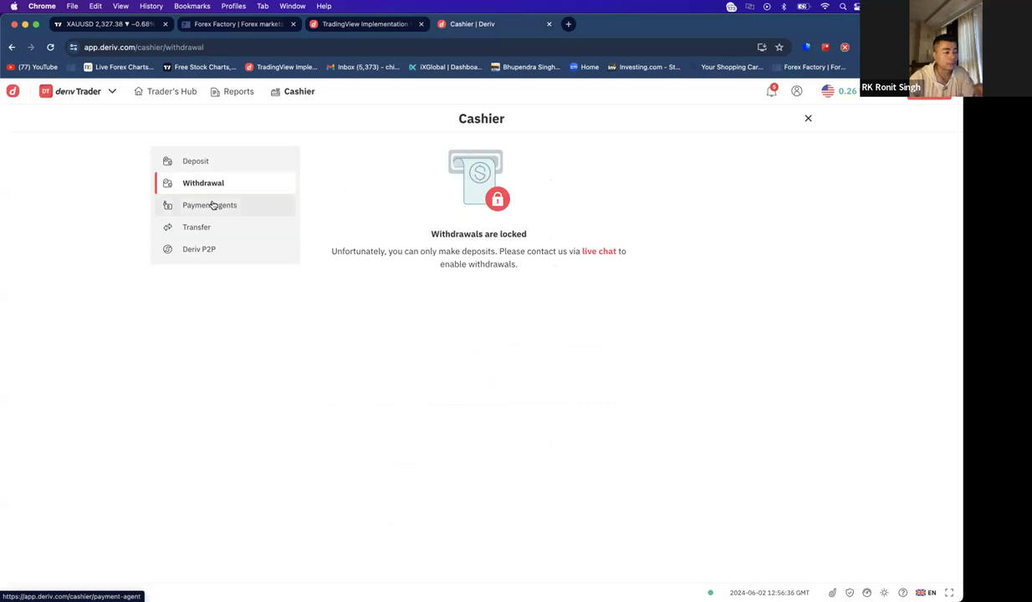
# - Look through Payment agents and Transfer, then open Deriv P2P, which reports the cashier blocked
pyautogui.click(215, 206)
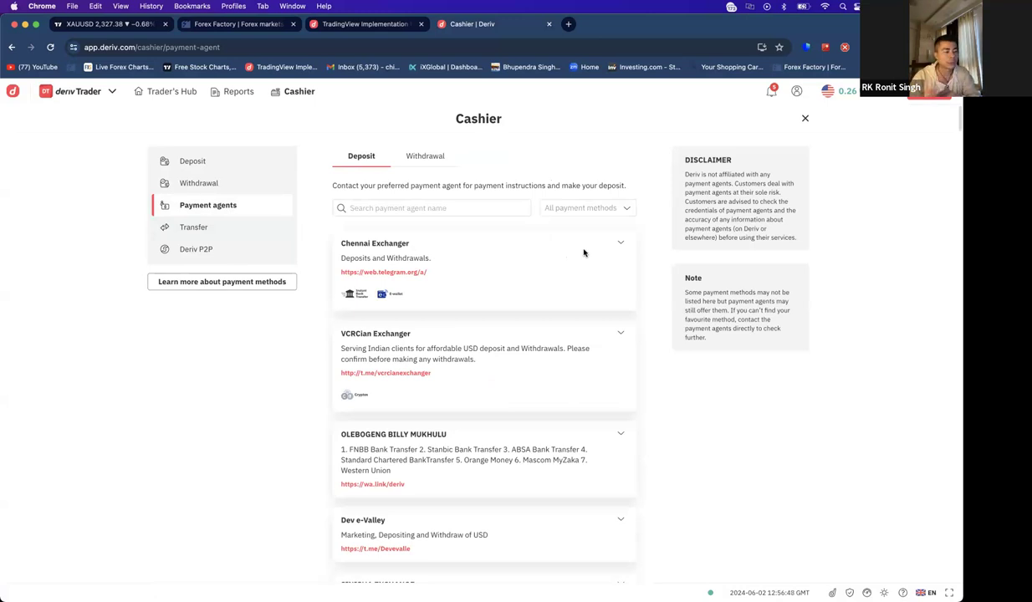
pyautogui.click(208, 233)
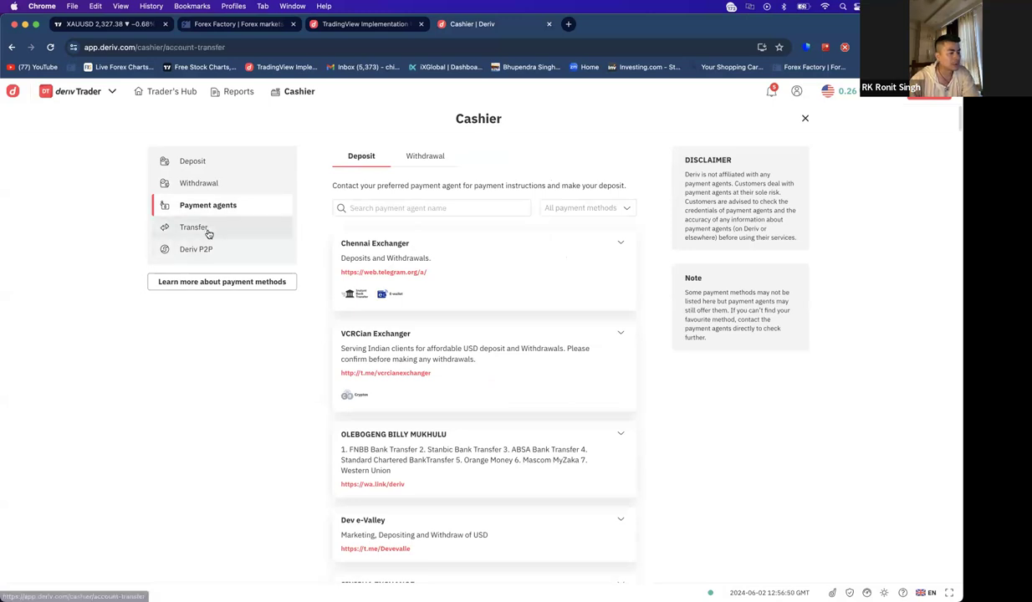
pyautogui.click(205, 206)
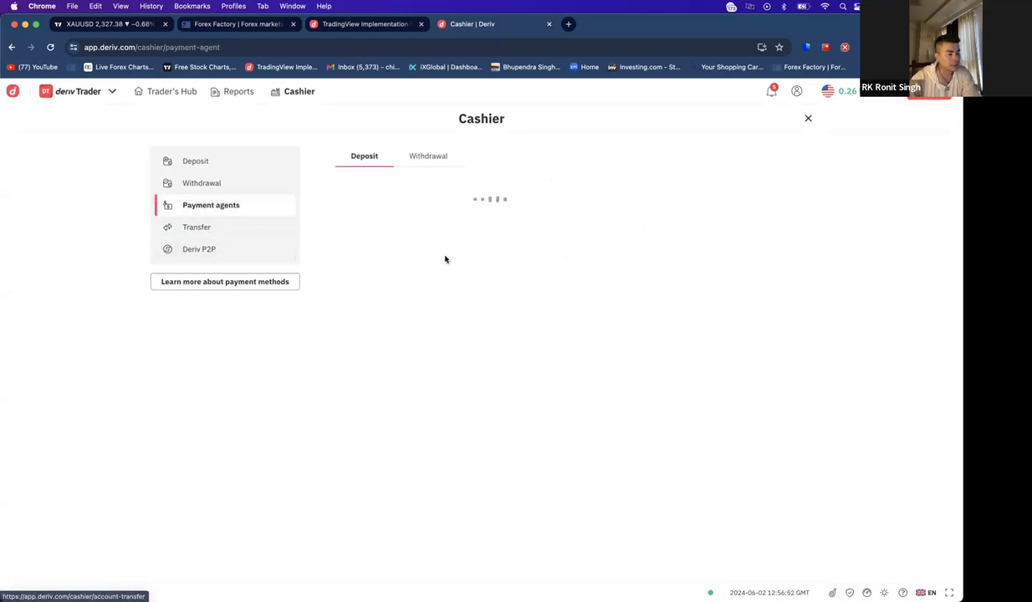
pyautogui.scroll(-5, 433, 403)
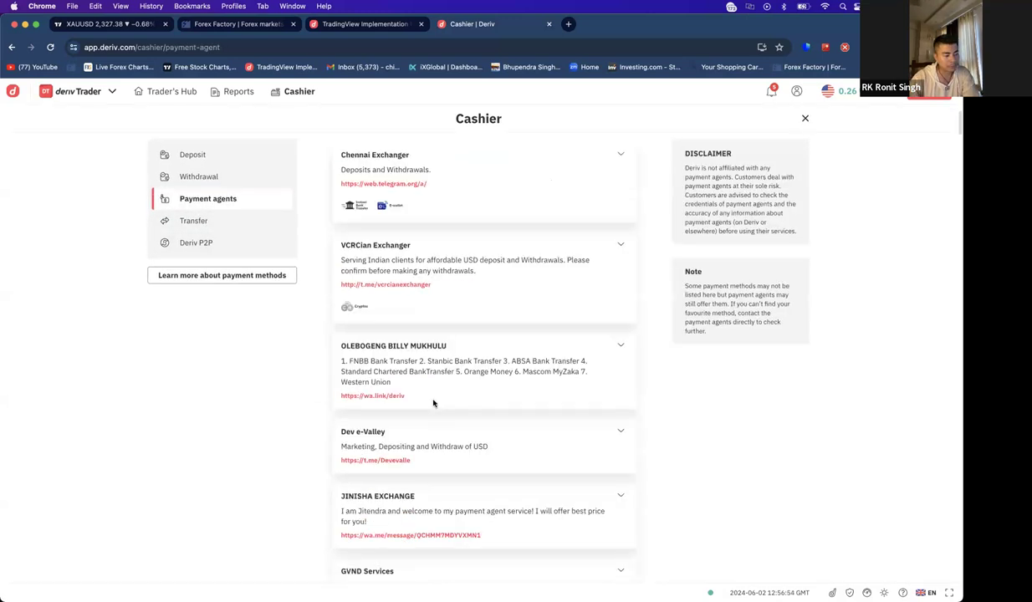
pyautogui.scroll(4, 497, 399)
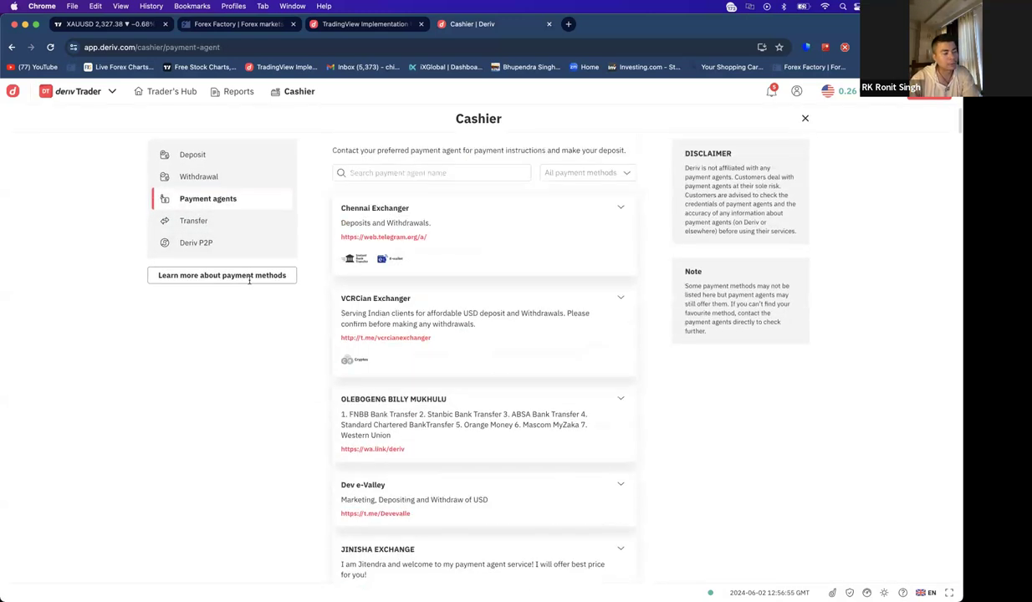
pyautogui.click(207, 231)
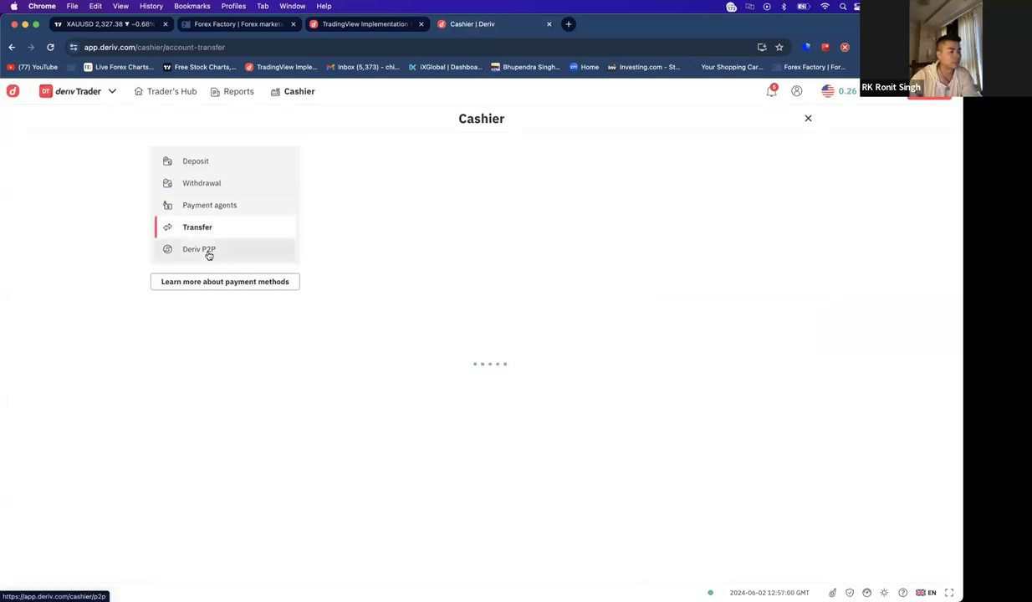
pyautogui.click(207, 250)
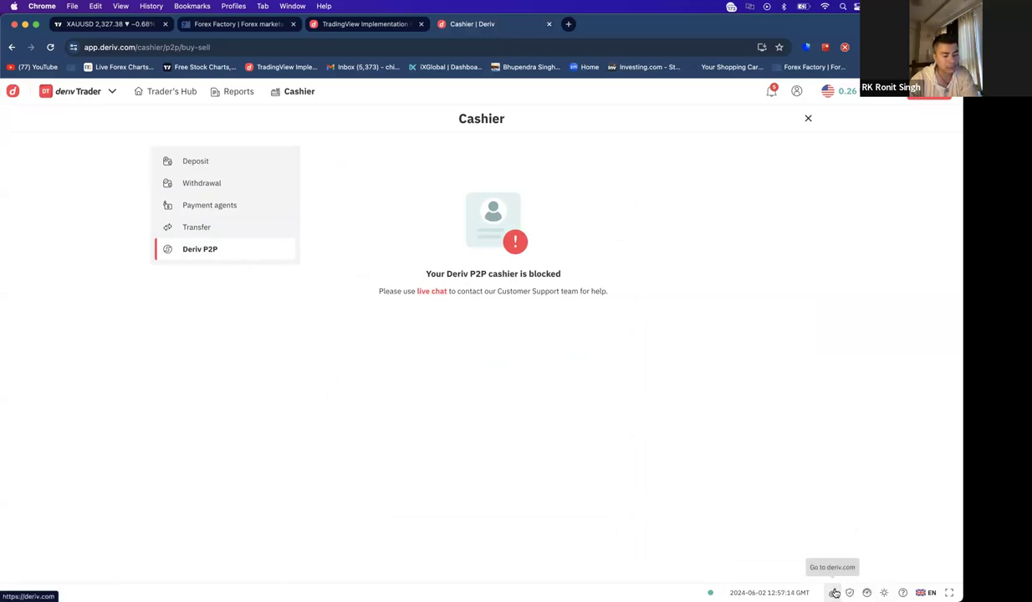
# - Close the accidentally opened deriv.com tab and return to the locked Withdrawal section
pyautogui.click(833, 593)
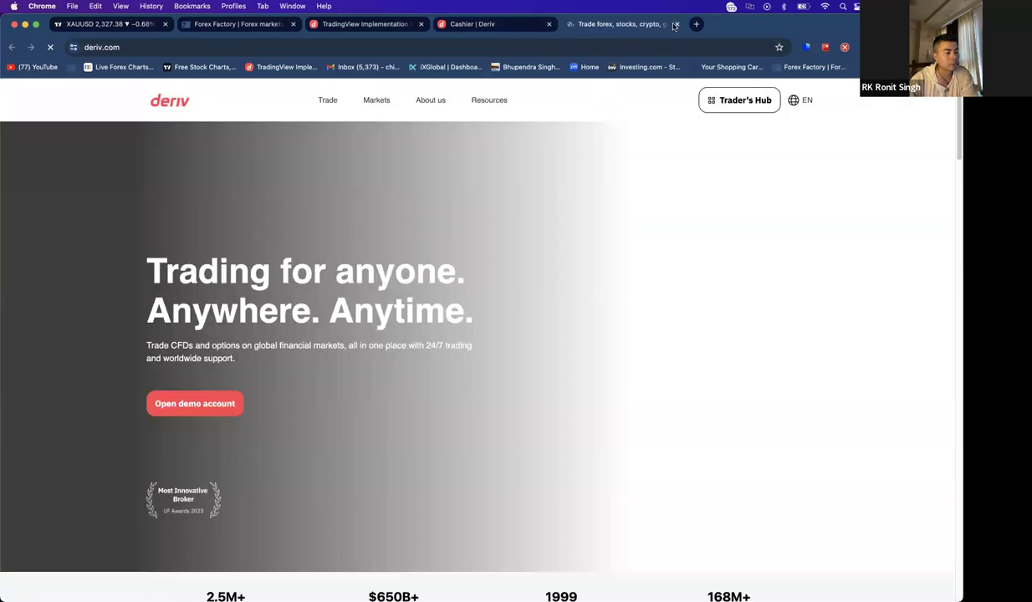
pyautogui.press('super+w')
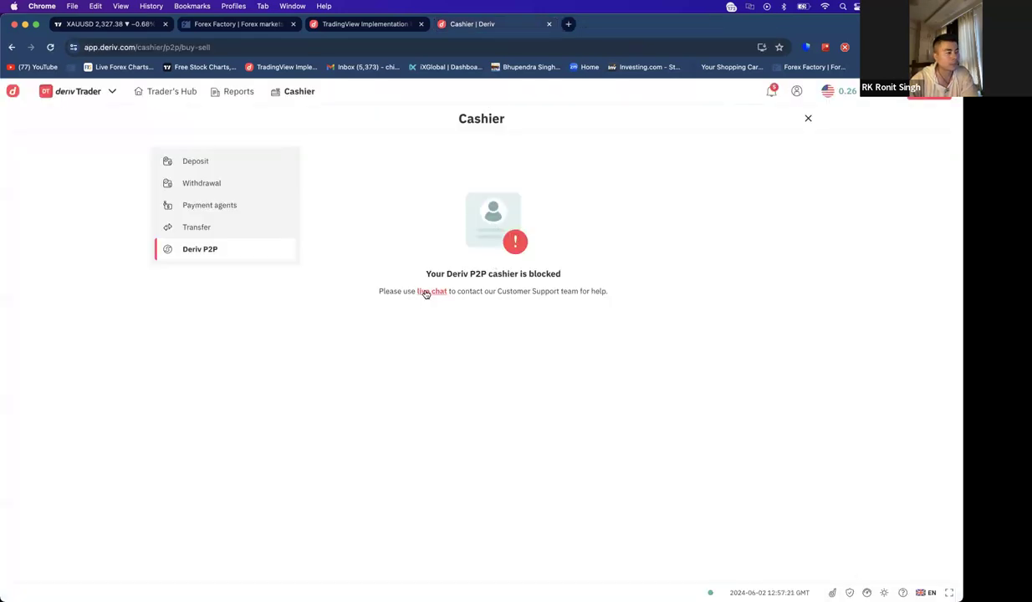
pyautogui.click(215, 191)
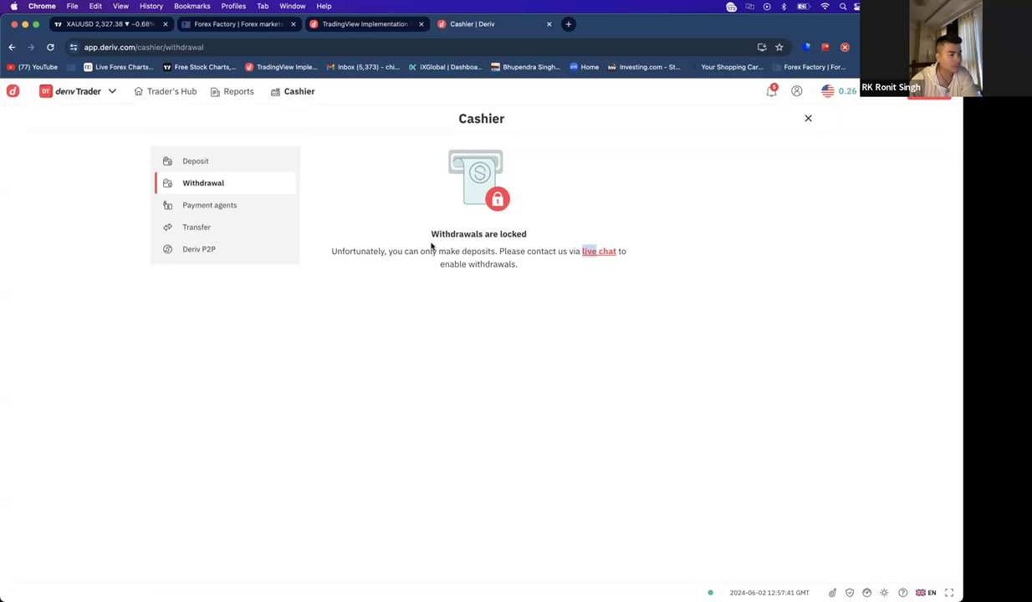
# - Go to the Deposit section, then open the account's Personal details settings
pyautogui.click(211, 167)
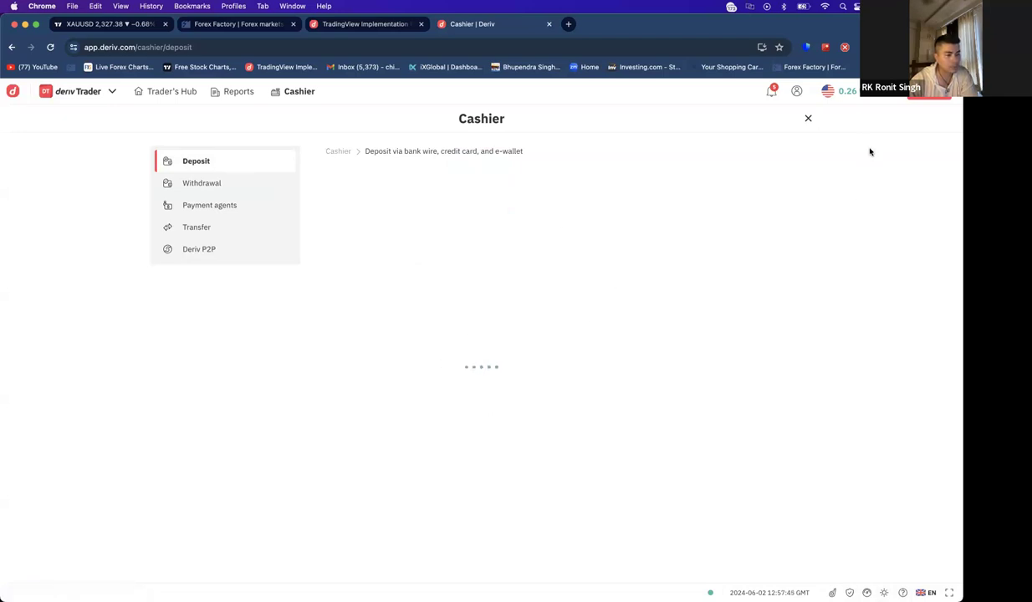
pyautogui.click(795, 90)
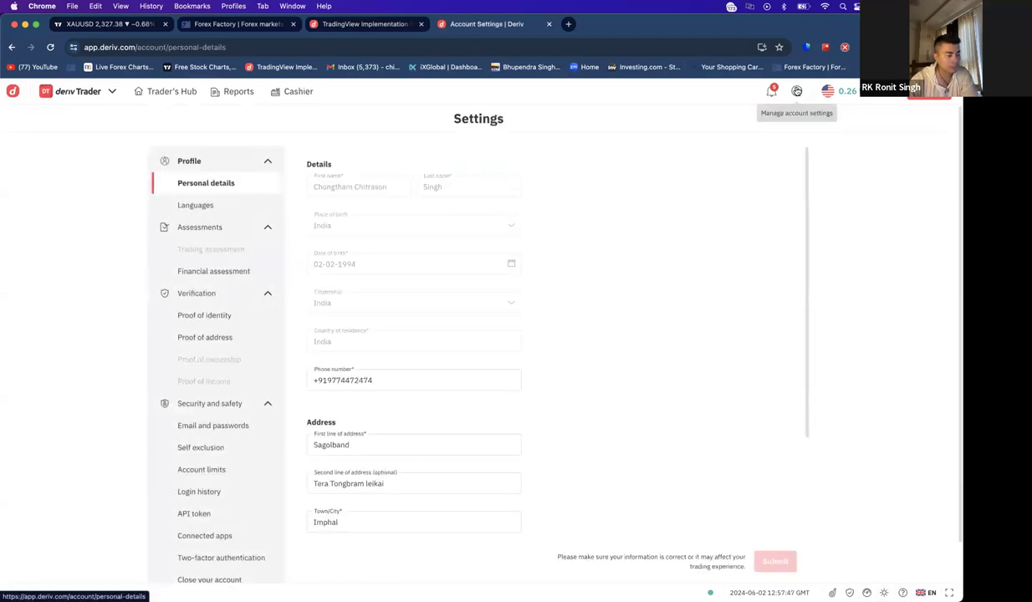
pyautogui.scroll(-2, 225, 414)
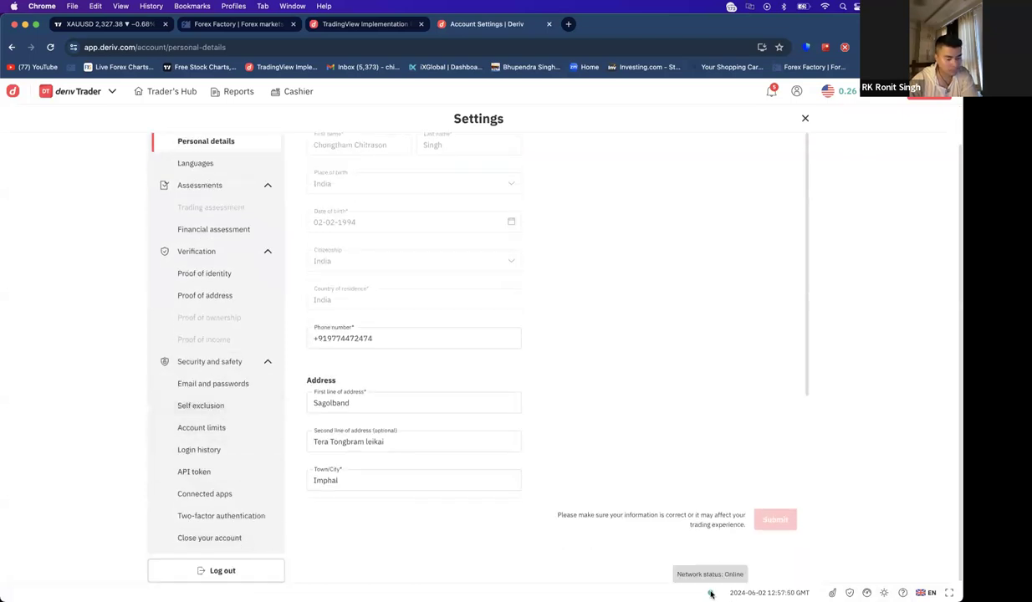
# - Open the responsible trading and Help centre pages in new tabs, staying on Account Settings
pyautogui.click(847, 592)
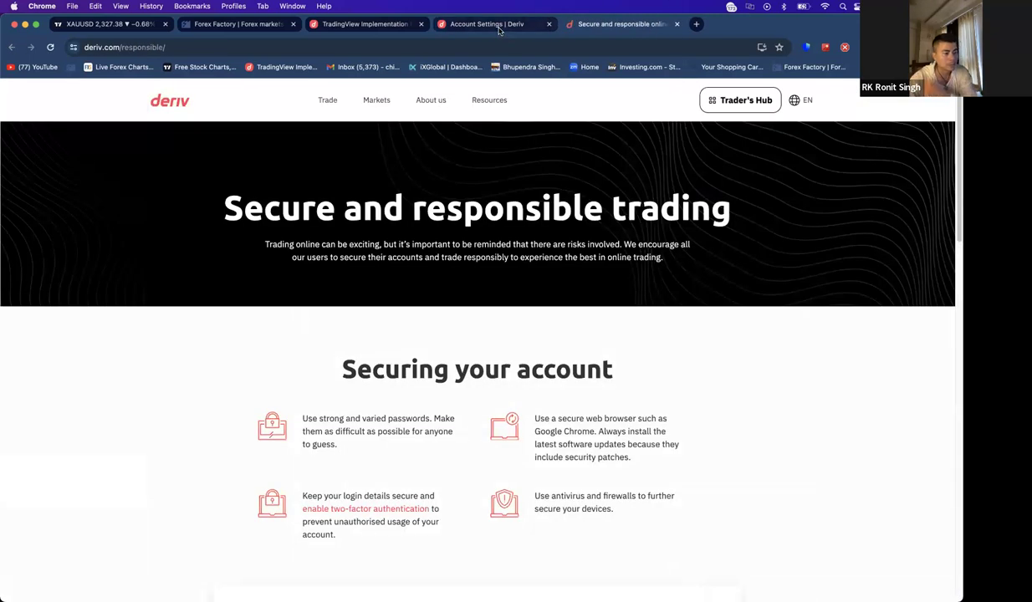
pyautogui.scroll(-5, 502, 251)
pyautogui.scroll(5, 502, 250)
pyautogui.click(468, 24)
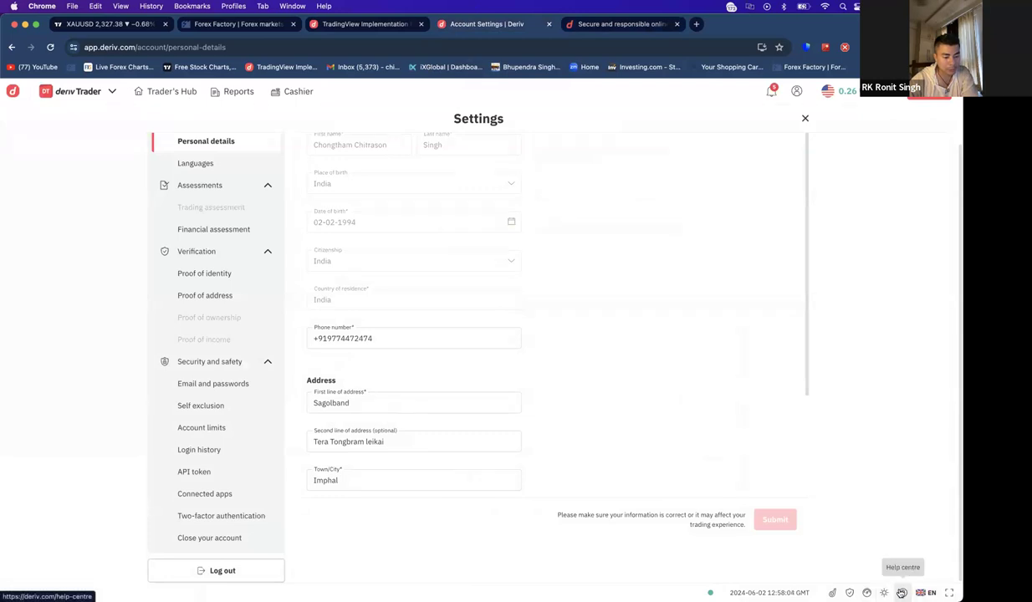
pyautogui.click(902, 592)
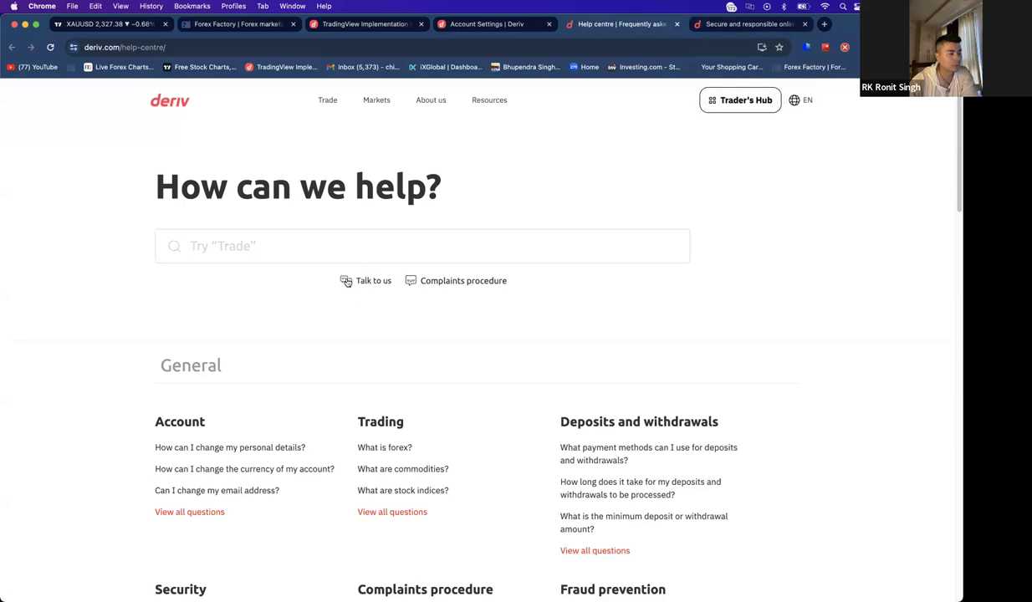
pyautogui.click(466, 24)
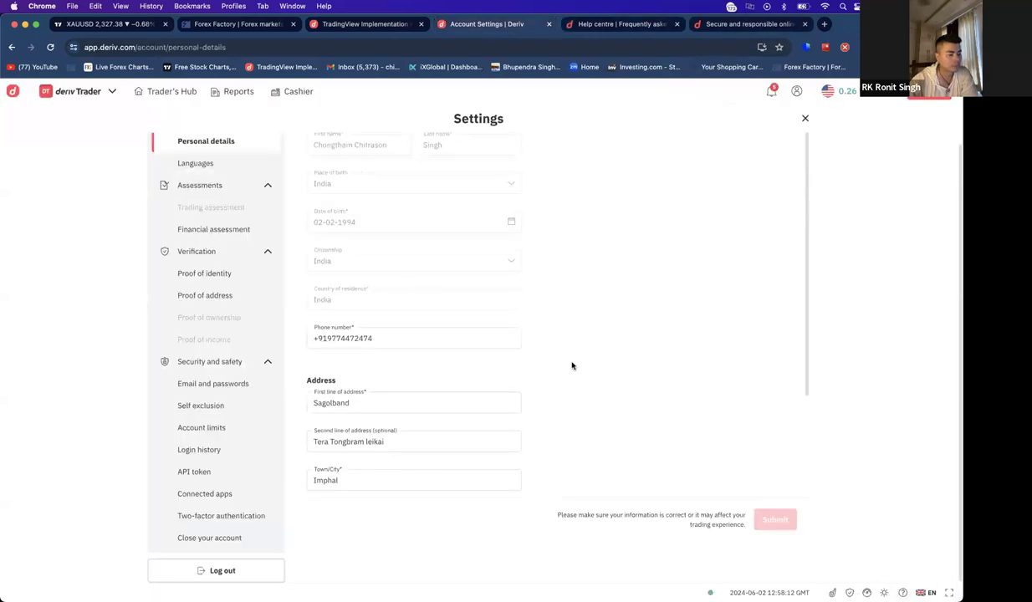
pyautogui.scroll(1, 572, 365)
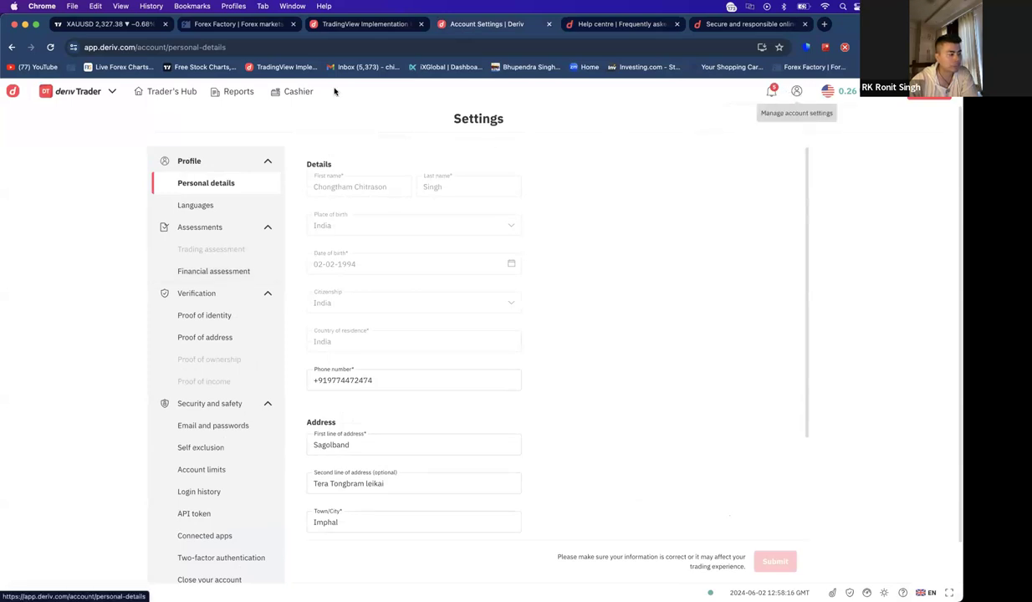
# - Visit Trader's Hub, then the Cashier, and recheck the locked Withdrawal section
pyautogui.click(163, 93)
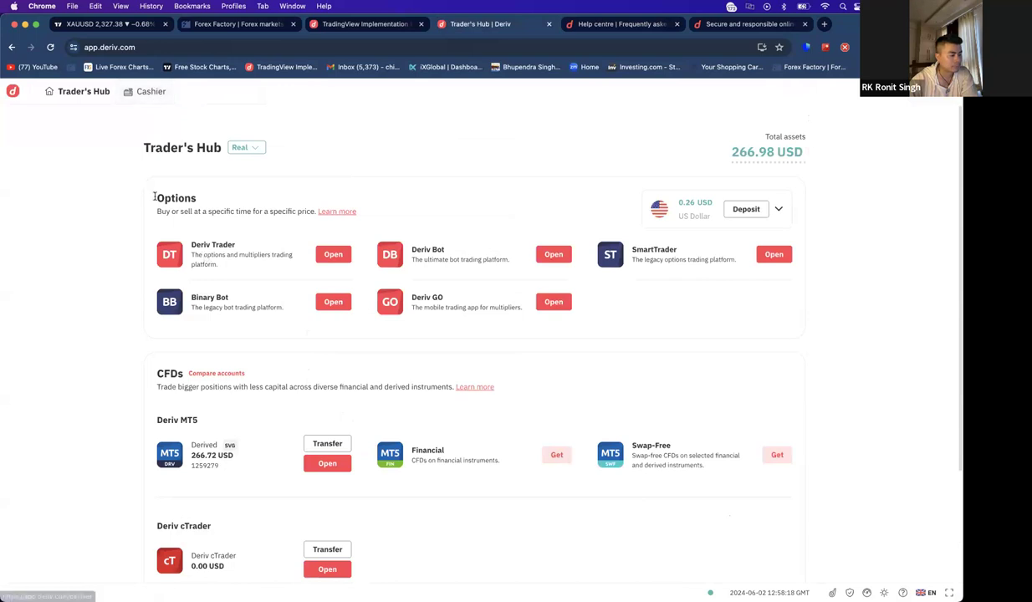
pyautogui.scroll(-2, 811, 431)
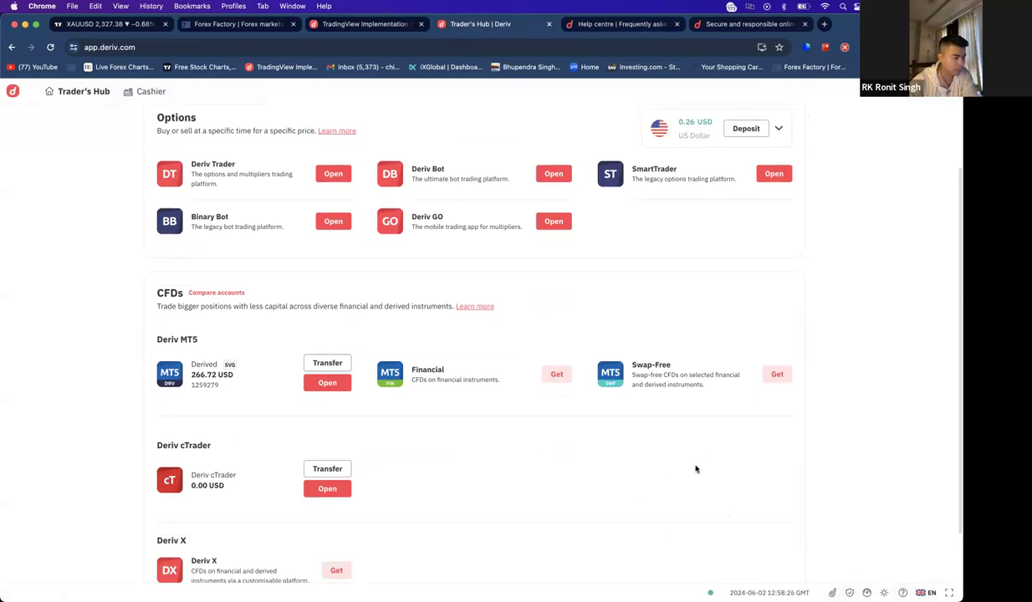
pyautogui.scroll(2, 695, 469)
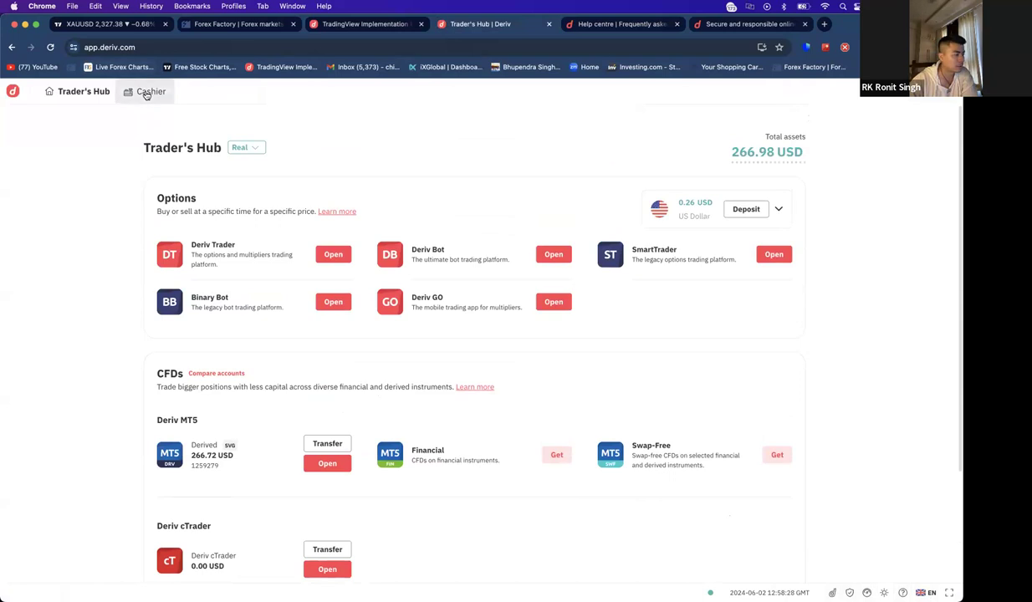
pyautogui.click(149, 92)
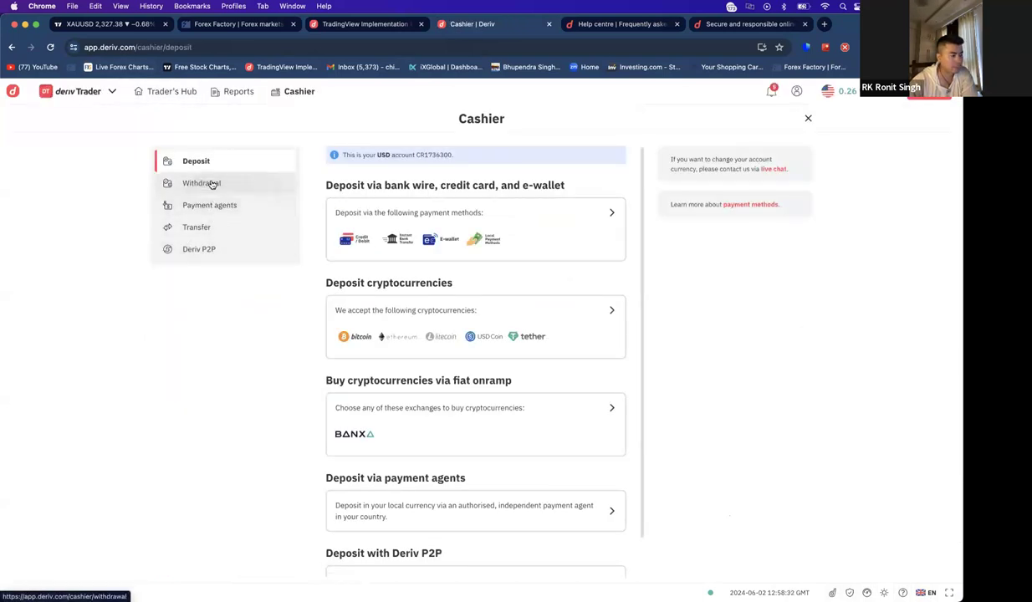
pyautogui.click(212, 184)
pyautogui.moveTo(583, 251); pyautogui.dragTo(568, 244)
pyautogui.click(567, 244)
# - Close the responsible trading and Help centre tabs and return to the deposit methods list
pyautogui.click(801, 24)
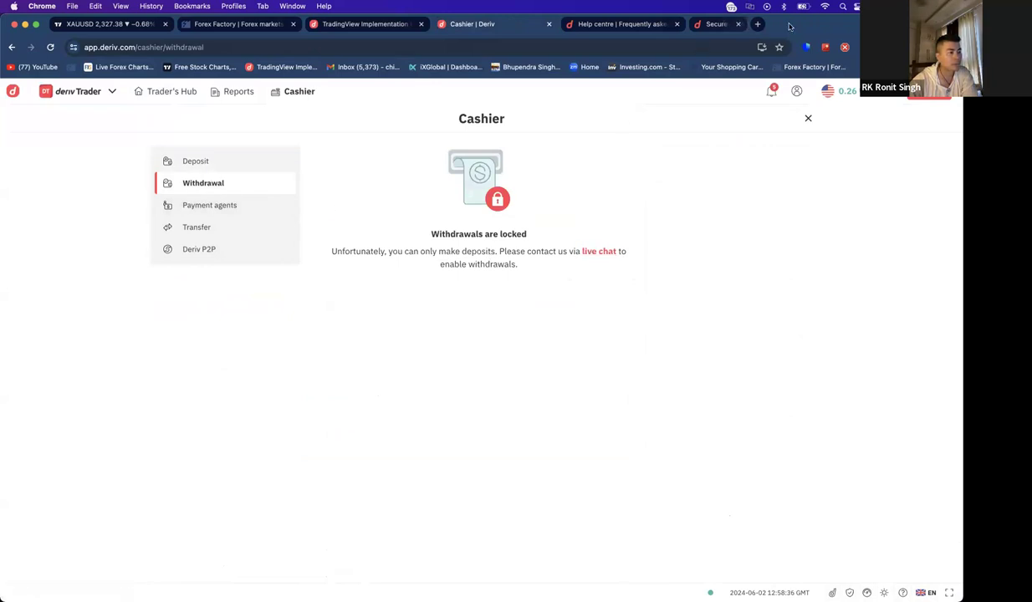
pyautogui.click(676, 24)
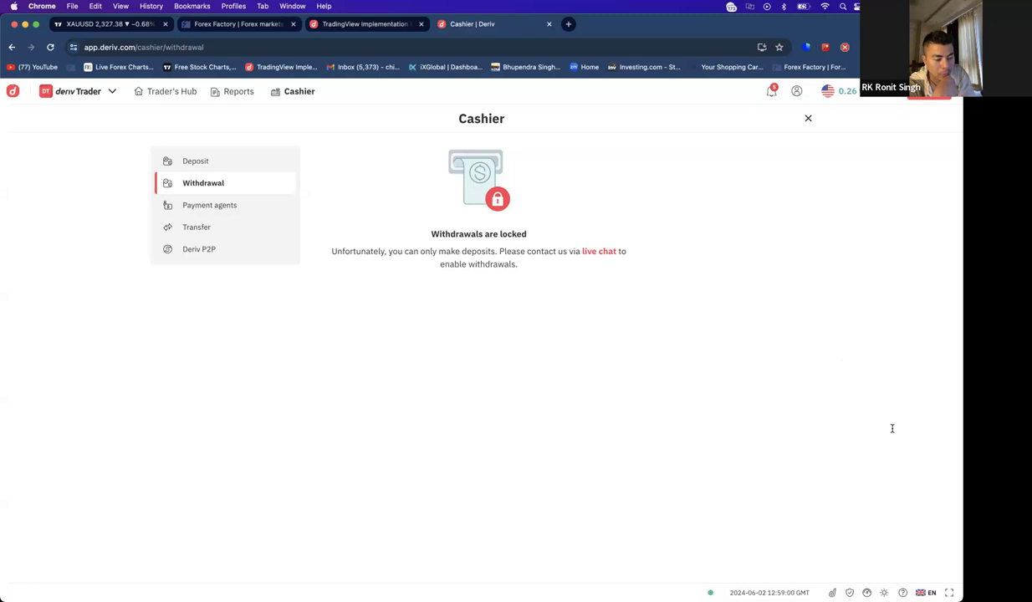
pyautogui.click(207, 164)
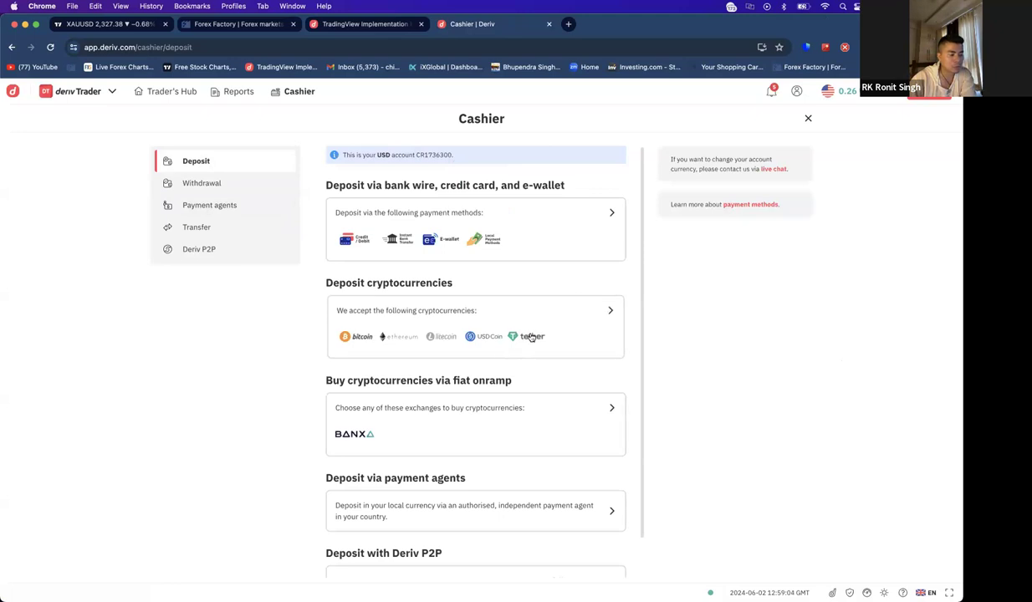
pyautogui.scroll(-2, 560, 336)
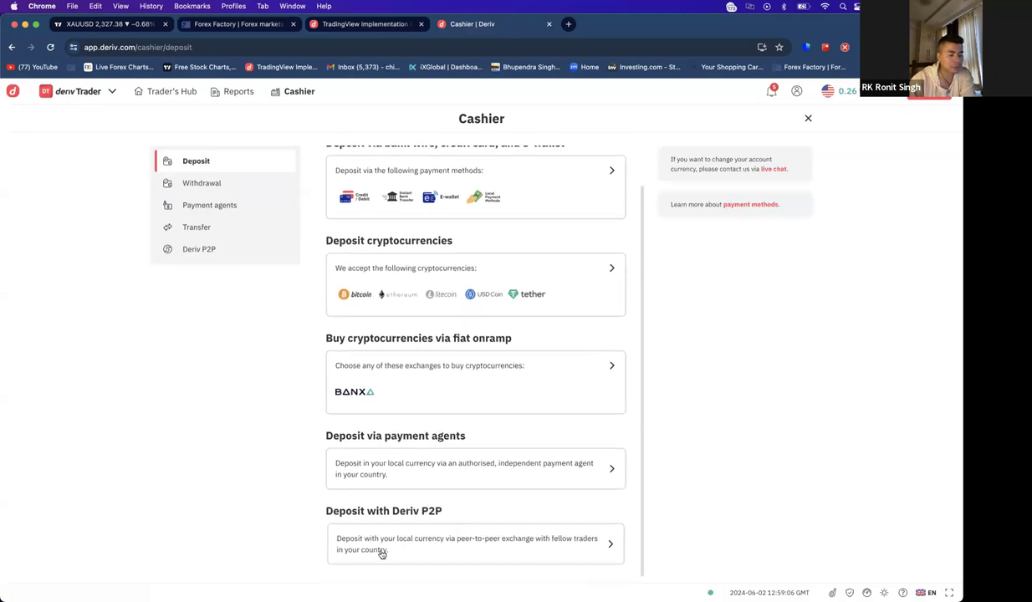